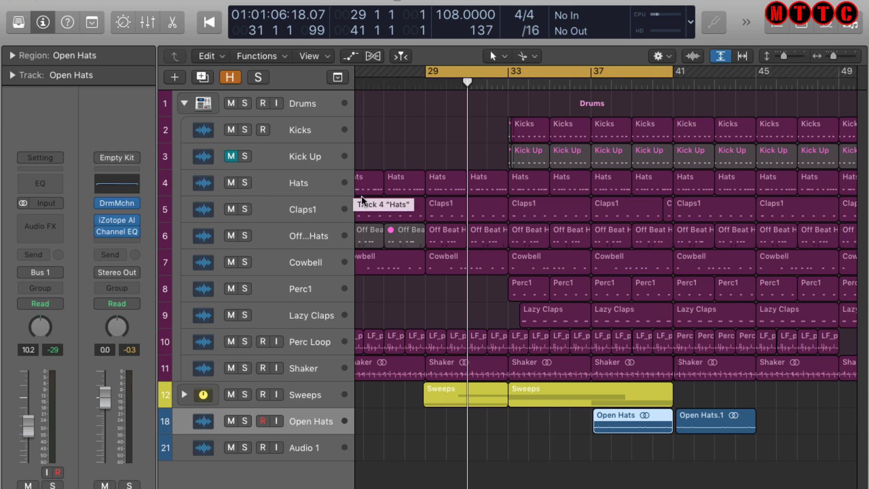
# Expand the Sweeps track stack and set the cycle range to bars 37 through 45.
pyautogui.click(184, 394)
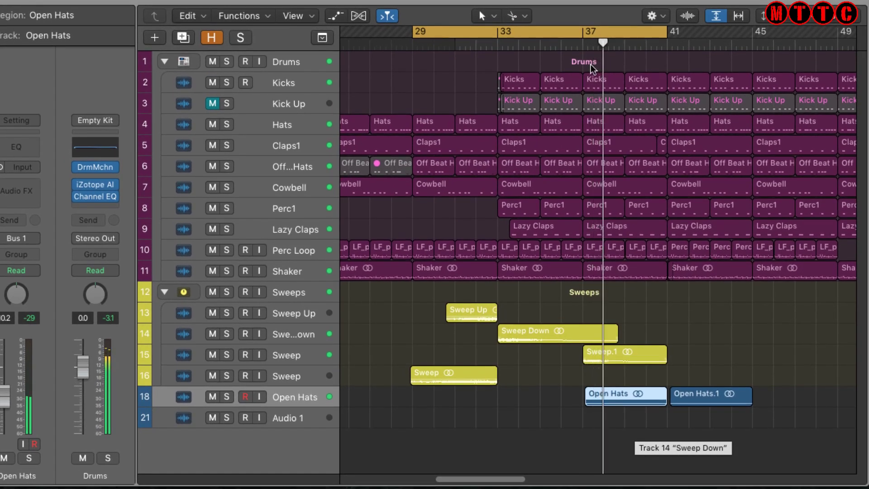
pyautogui.moveTo(590, 70); pyautogui.dragTo(740, 75)
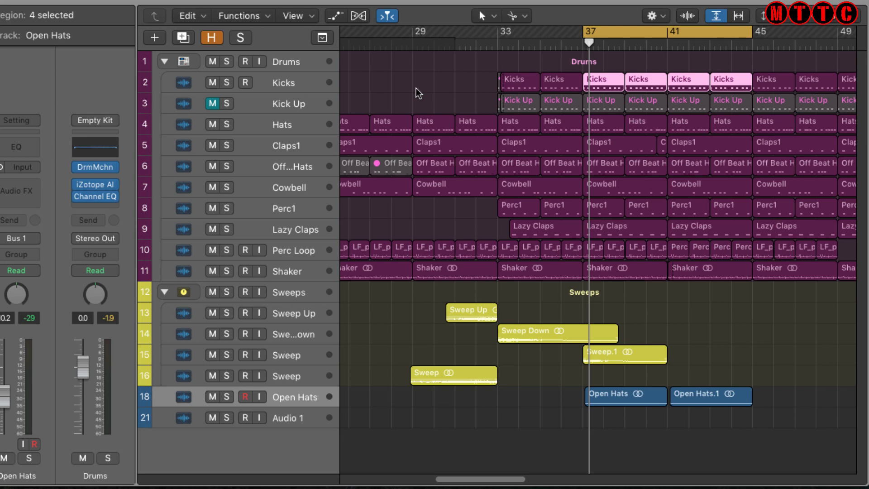
# Solo the Sweep track holding the Sweep.1 region and audition that region.
pyautogui.click(611, 356)
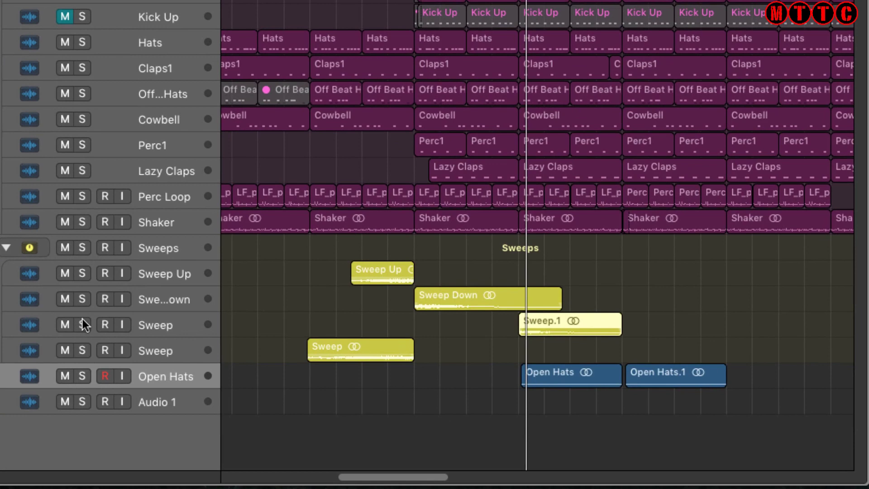
pyautogui.click(227, 355)
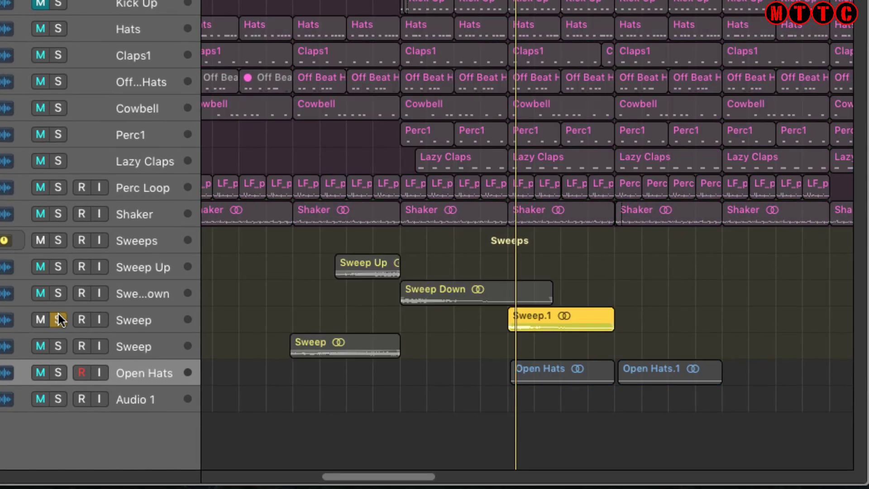
pyautogui.click(61, 320)
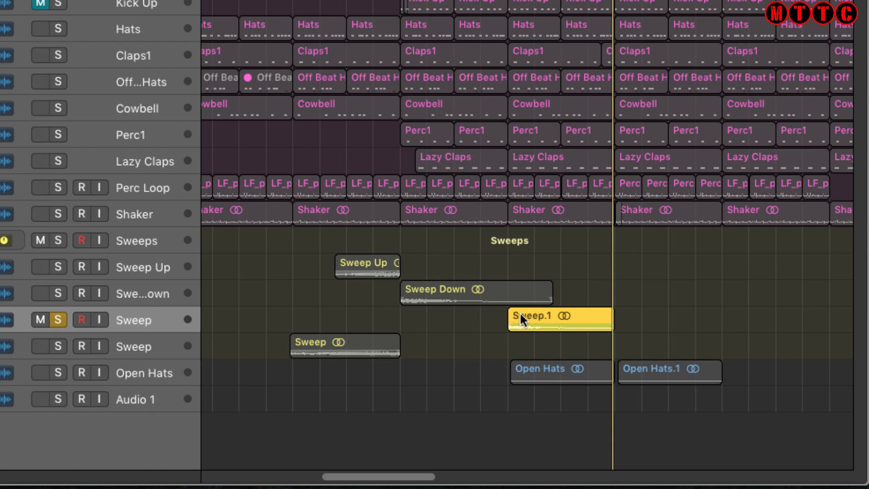
pyautogui.moveTo(523, 322); pyautogui.dragTo(519, 316)
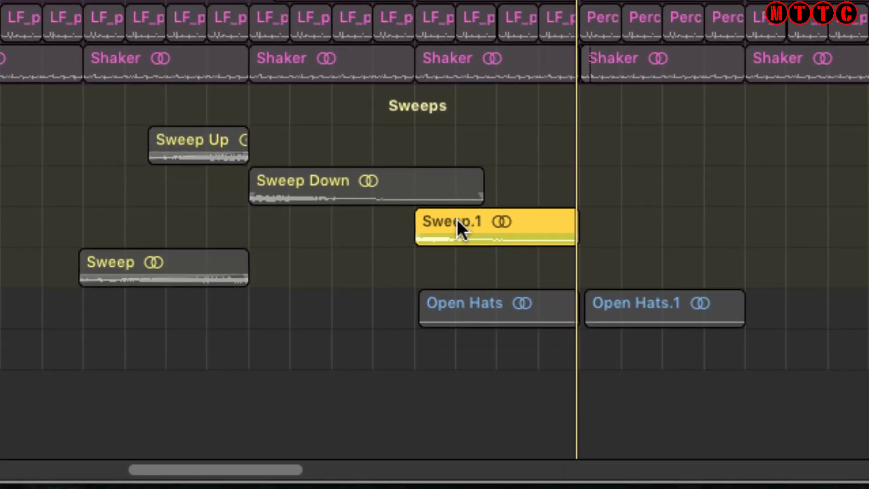
# Start exporting the Sweep.1 region to the loop library and name the loop Sweep 001.
pyautogui.rightClick(457, 219)
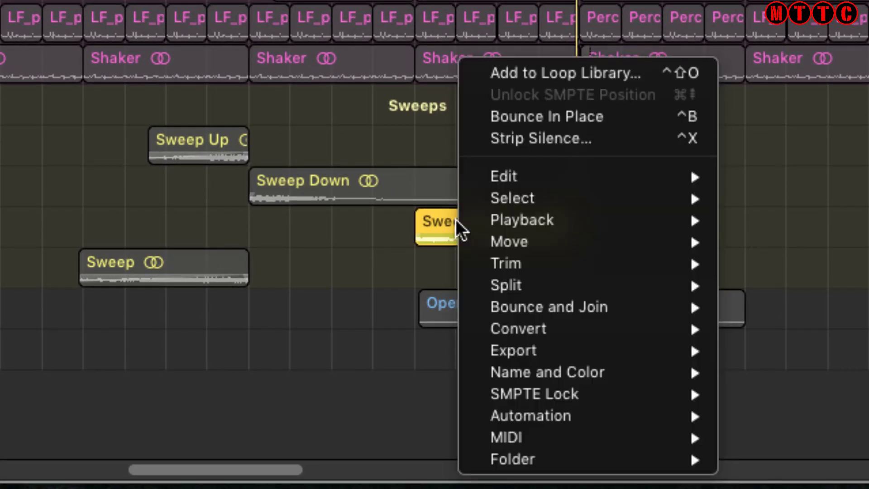
pyautogui.moveTo(541, 337)
pyautogui.moveTo(538, 354)
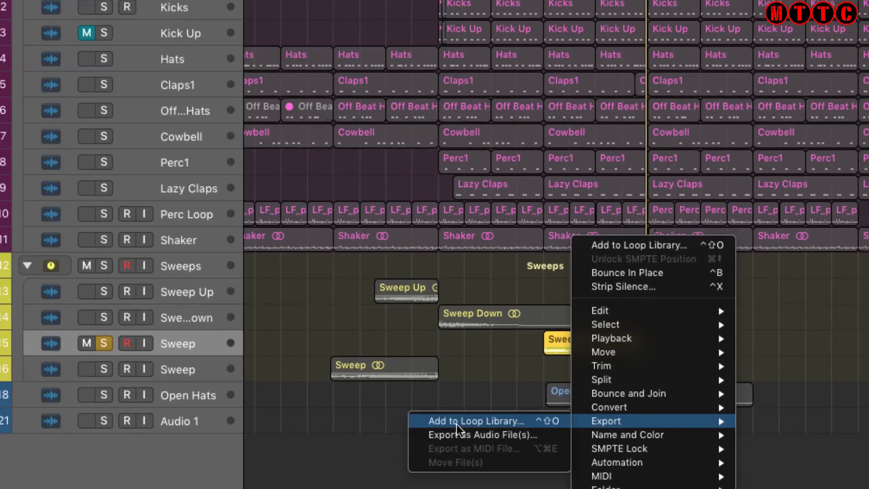
pyautogui.click(279, 352)
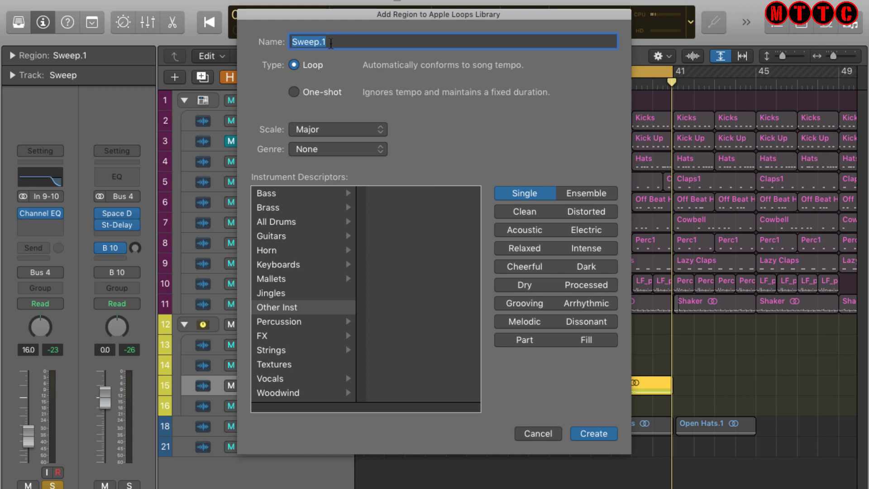
pyautogui.press('Right')
pyautogui.press('BackSpace')
pyautogui.press('BackSpace')
pyautogui.write('0')
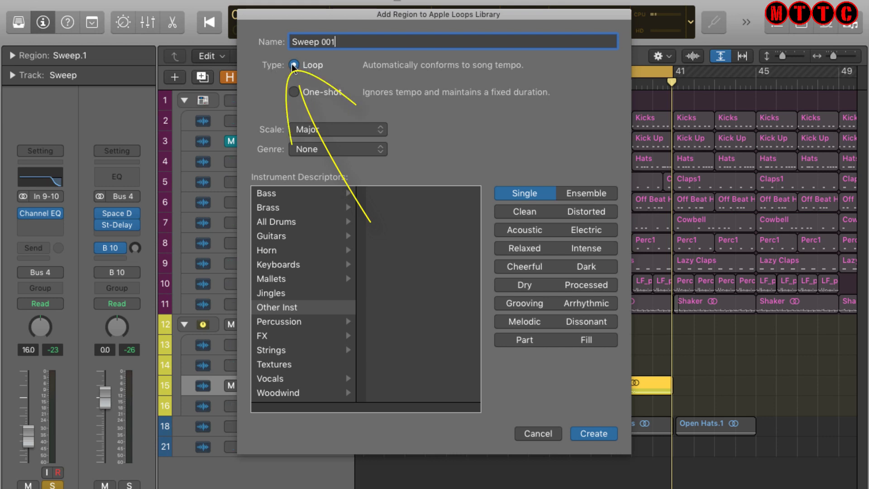
# Set the loop's scale to Any and its genre to Electronic.
pyautogui.click(313, 130)
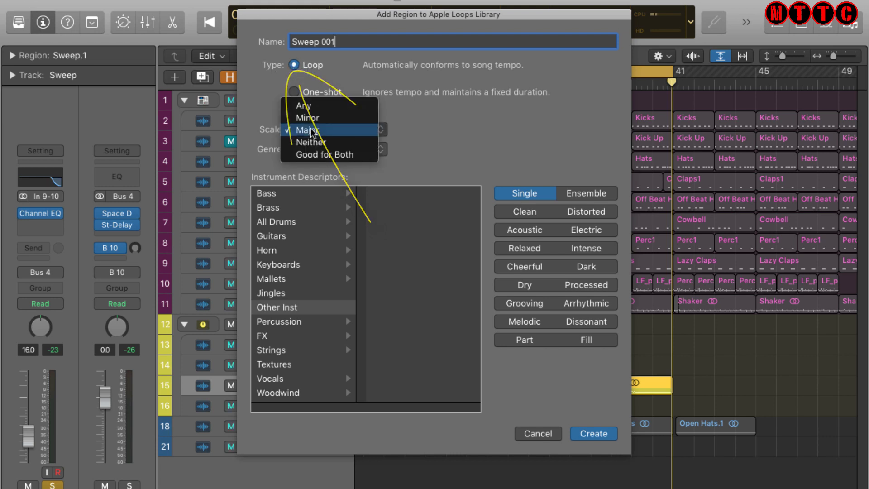
pyautogui.click(327, 108)
pyautogui.click(316, 148)
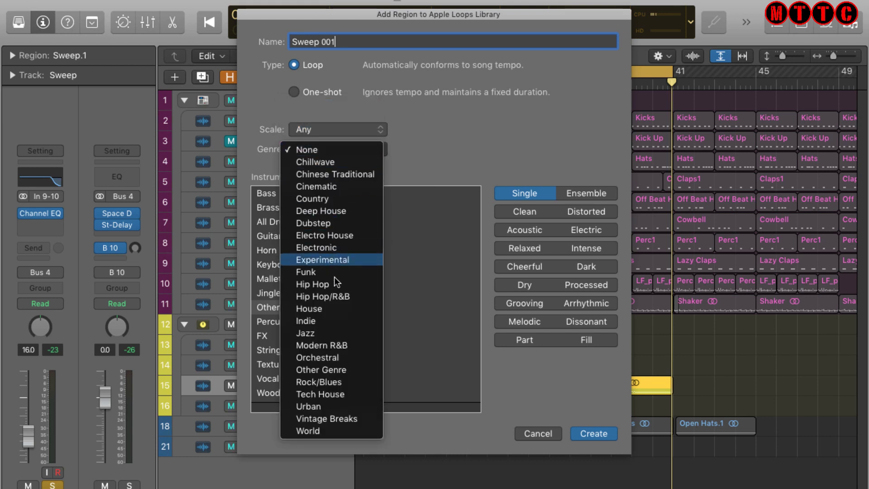
pyautogui.click(341, 249)
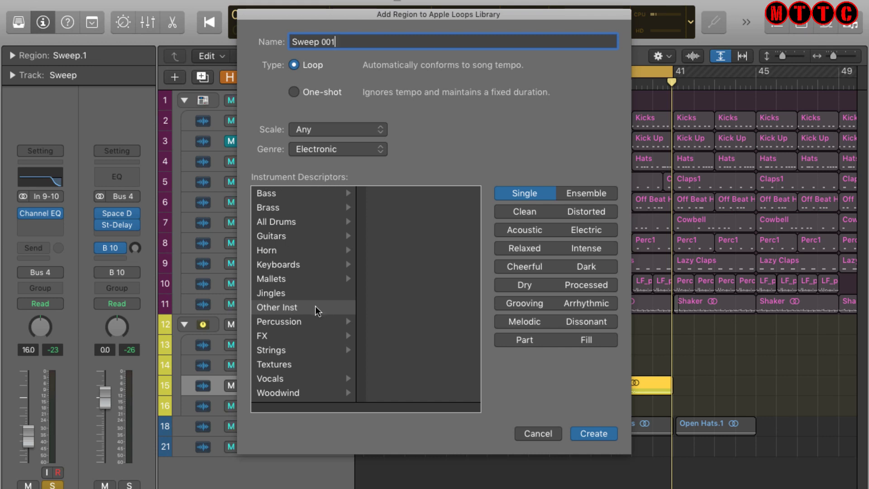
# Tag the loop with the Textures instrument descriptor and the Fill attribute, and create it.
pyautogui.click(284, 367)
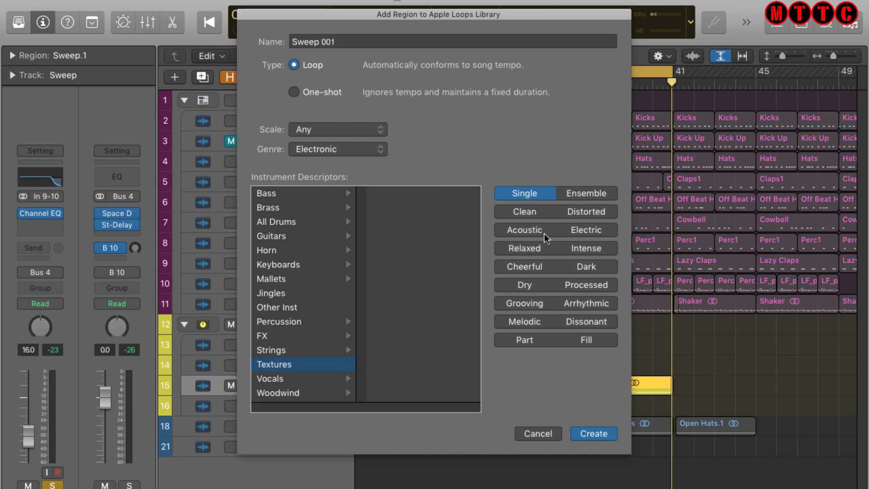
pyautogui.click(585, 341)
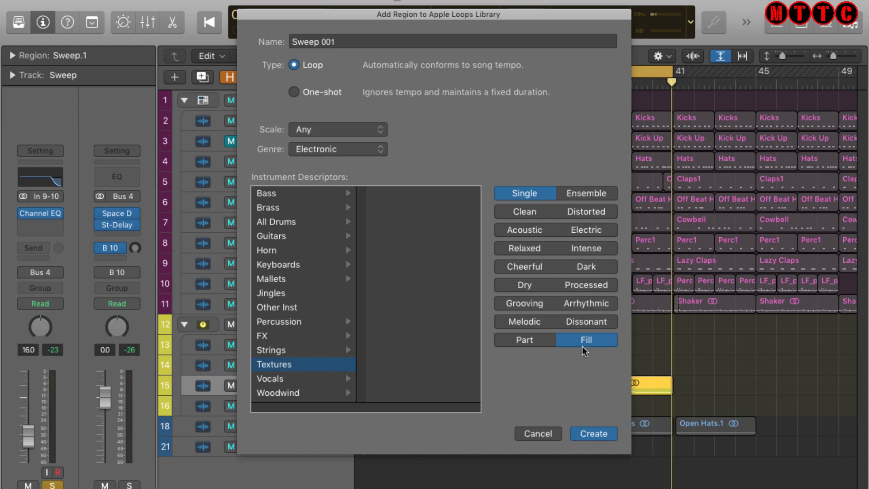
pyautogui.click(594, 434)
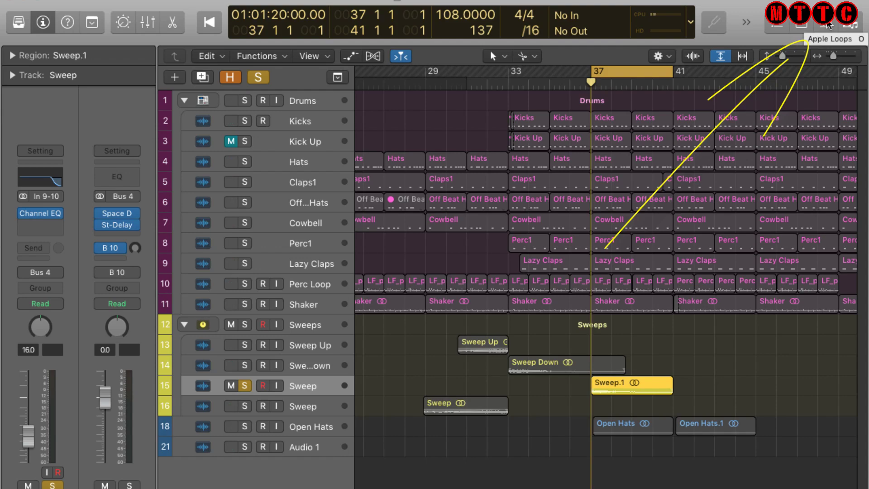
# Filter the Apple Loops browser to My Loops, preview the Sweep 001 loop, and close the browser.
pyautogui.click(827, 23)
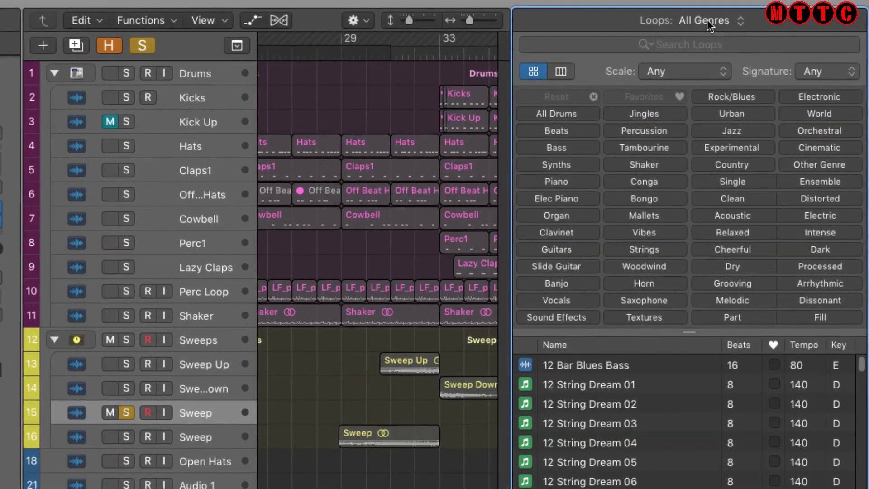
pyautogui.click(707, 19)
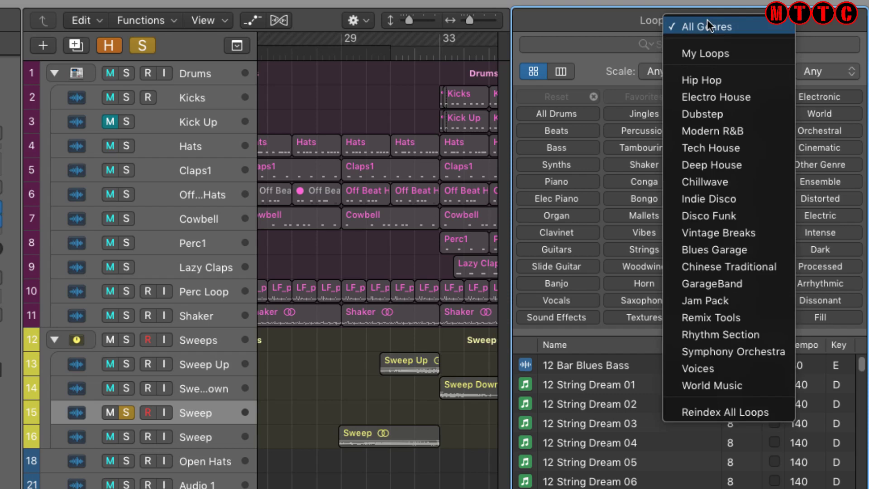
pyautogui.click(721, 54)
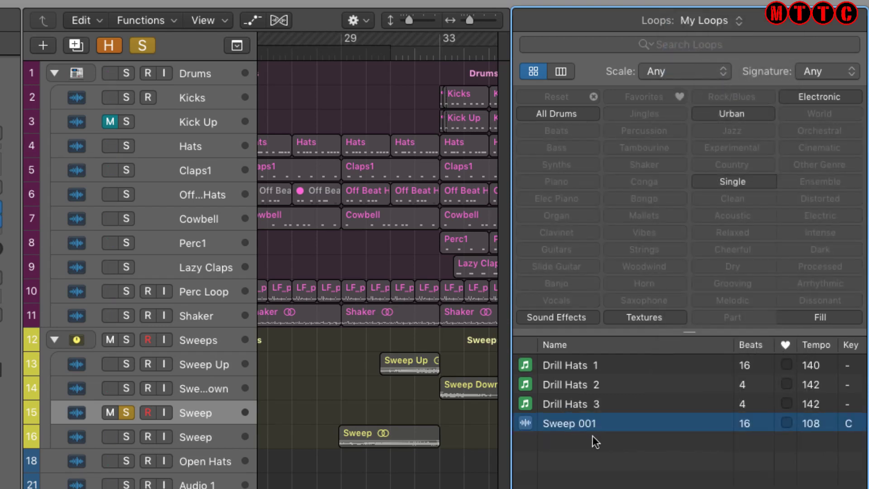
pyautogui.click(624, 418)
pyautogui.click(623, 417)
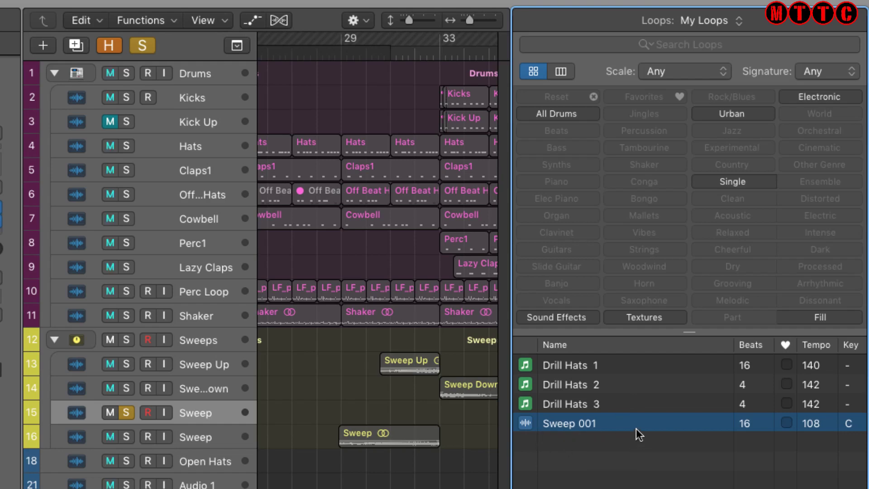
pyautogui.click(830, 22)
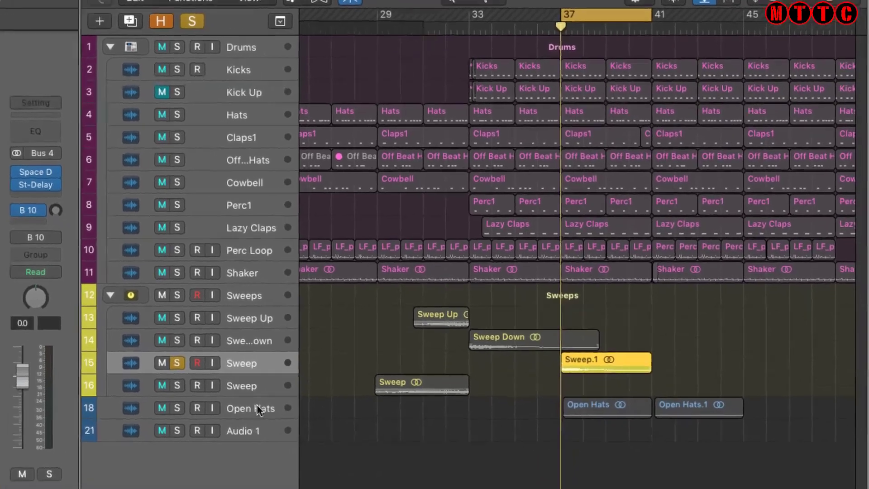
# Solo the Open Hats track, play the Open Hats region, and turn the solo off.
pyautogui.click(318, 428)
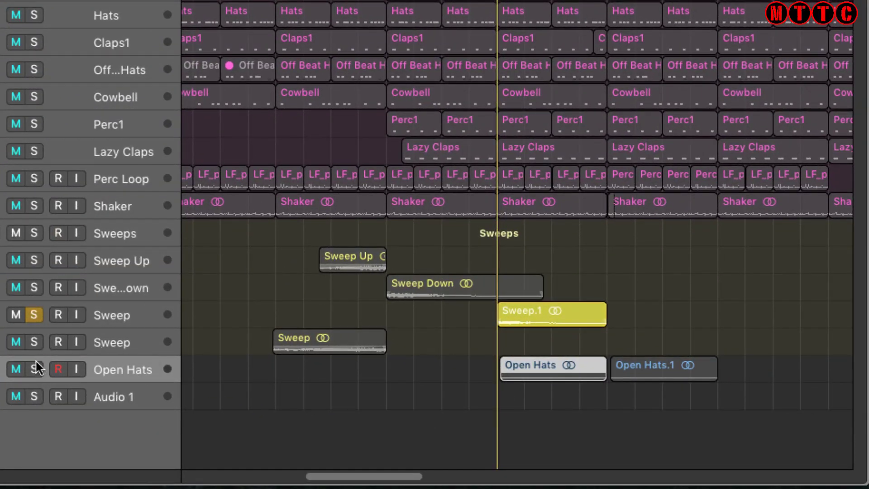
pyautogui.click(37, 369)
pyautogui.press('space')
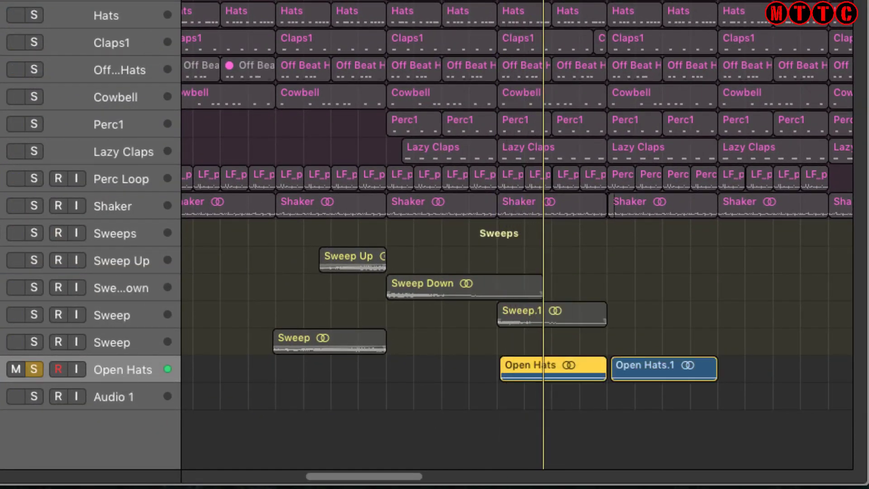
pyautogui.press('s')
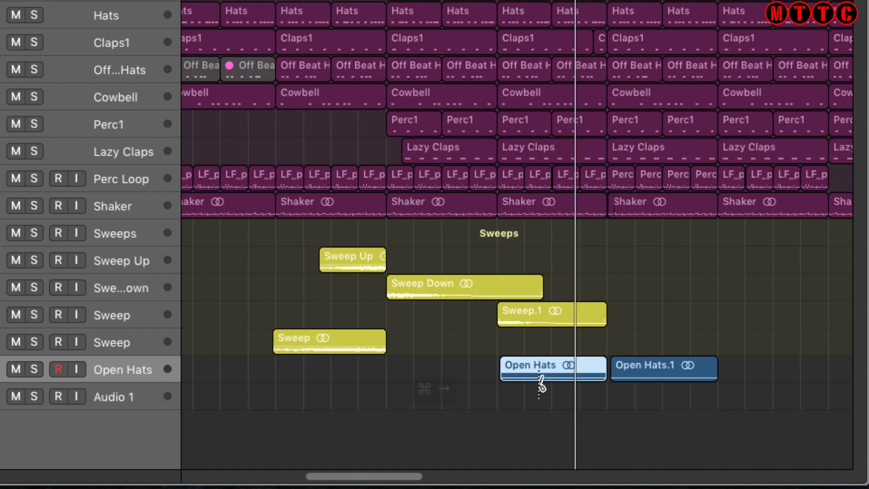
# Inspect the Add to Loop Library settings for the first Open Hats region without creating a loop.
pyautogui.hotkey('ctrl', 'Right')
pyautogui.hotkey('ctrl', 'Down')
pyautogui.press('super+Down')
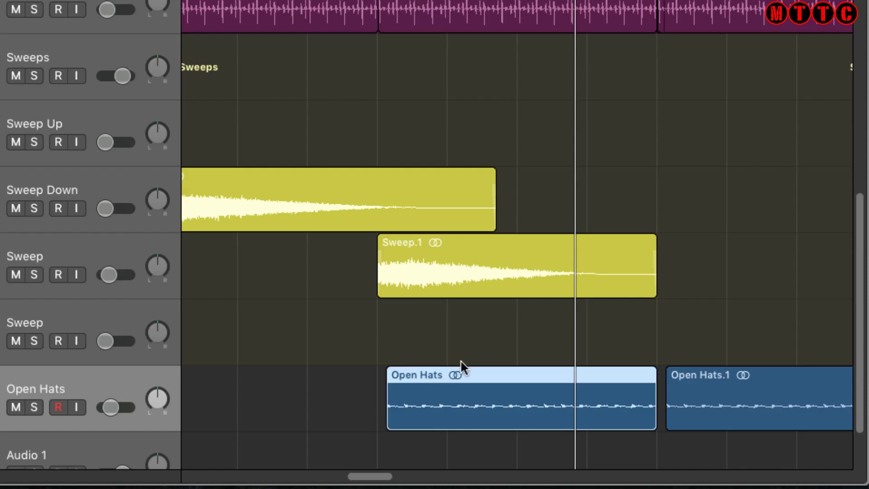
pyautogui.click(417, 335)
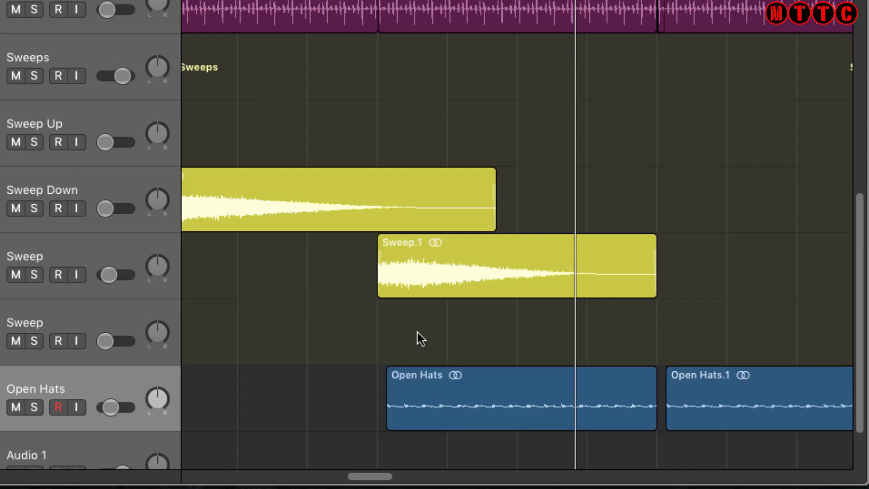
pyautogui.click(442, 398)
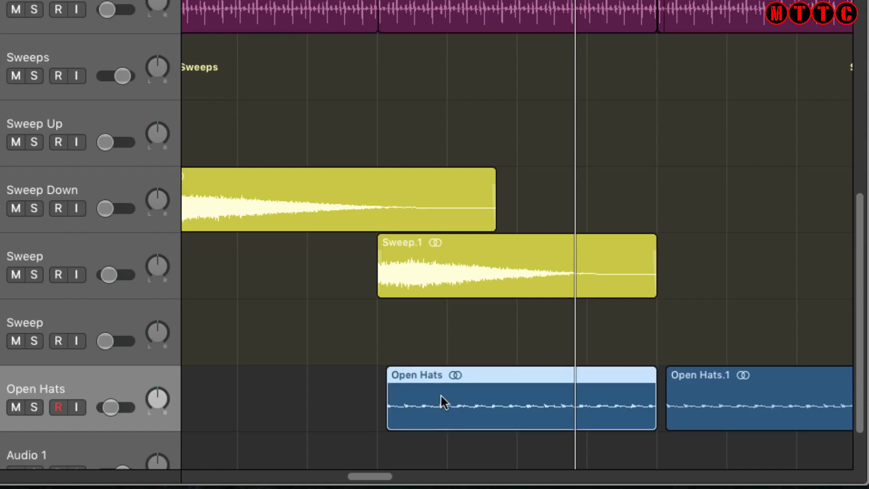
pyautogui.rightClick(441, 395)
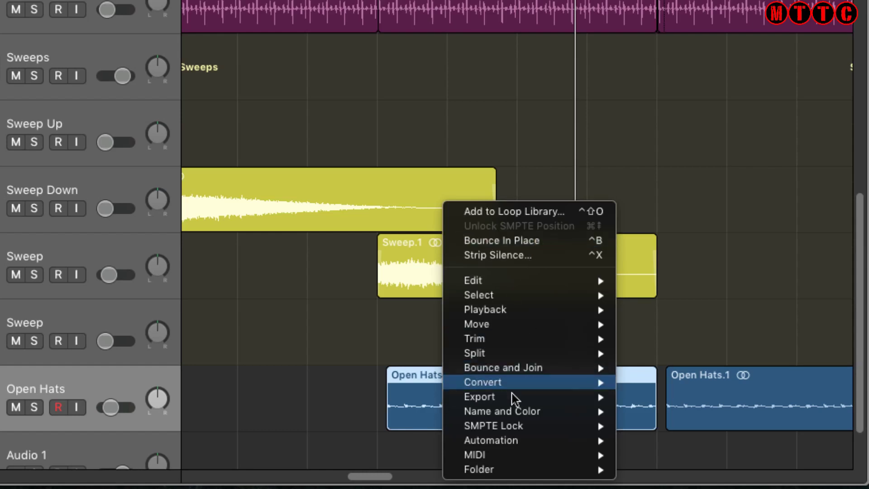
pyautogui.moveTo(507, 395)
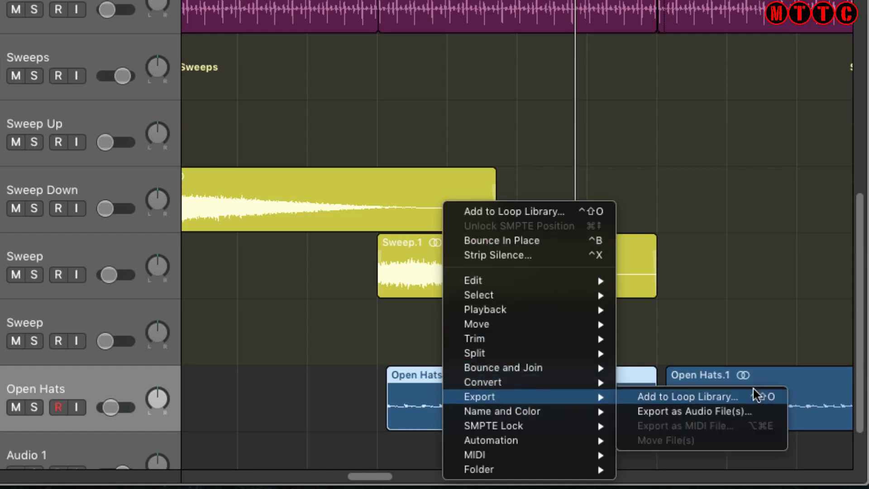
pyautogui.click(706, 401)
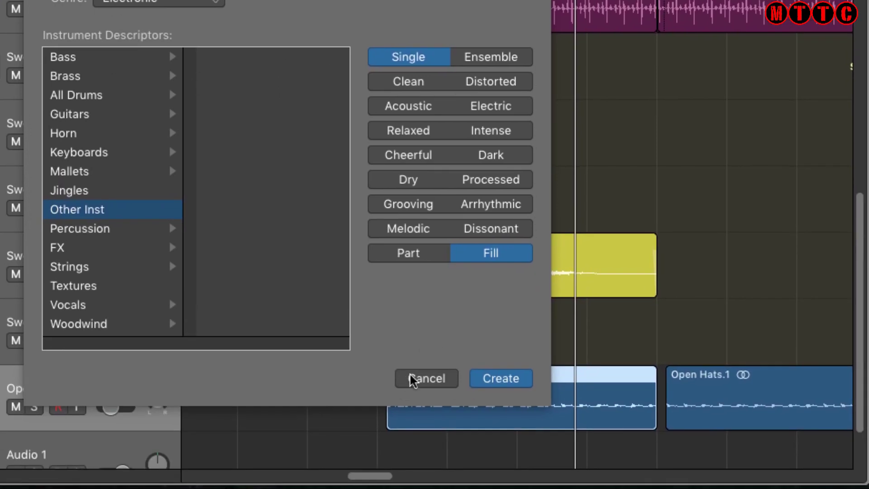
pyautogui.click(414, 376)
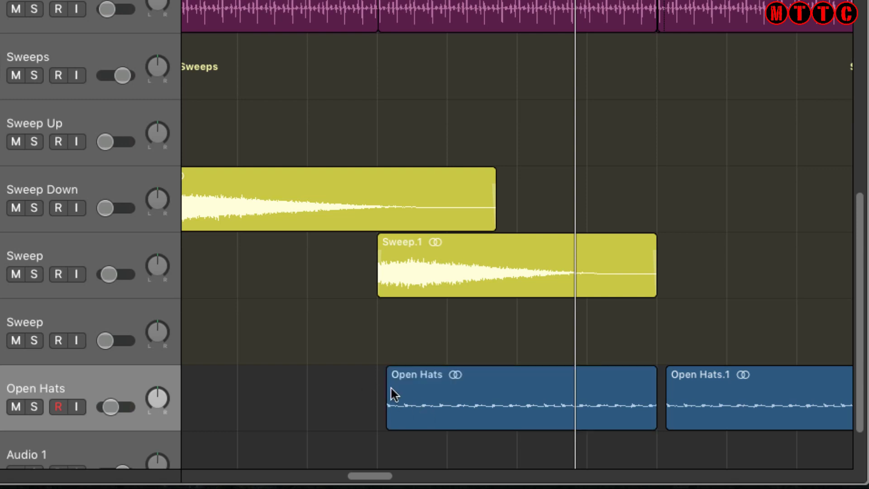
# Delete the Open Hats.1 region, repeat the Open Hats region, and shift the copy to start just after bar 41.
pyautogui.click(434, 416)
pyautogui.moveTo(364, 479); pyautogui.dragTo(375, 479)
pyautogui.click(557, 401)
pyautogui.press('Delete')
pyautogui.click(333, 401)
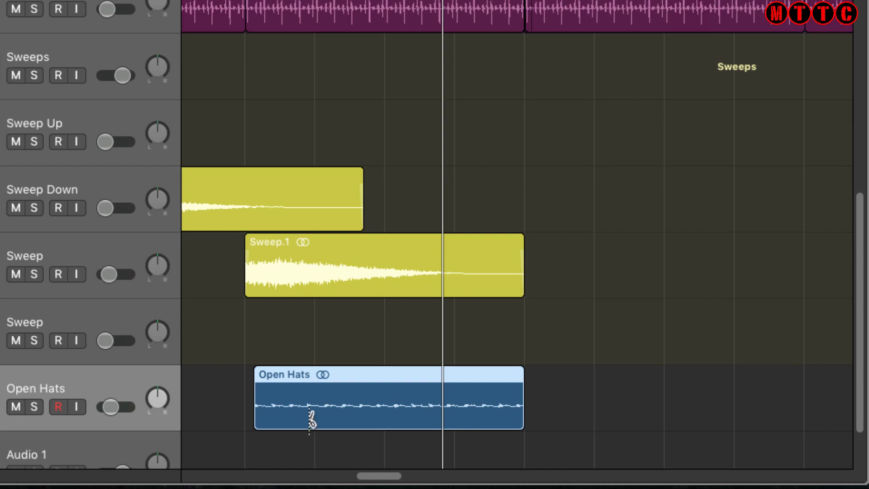
pyautogui.press('super+r')
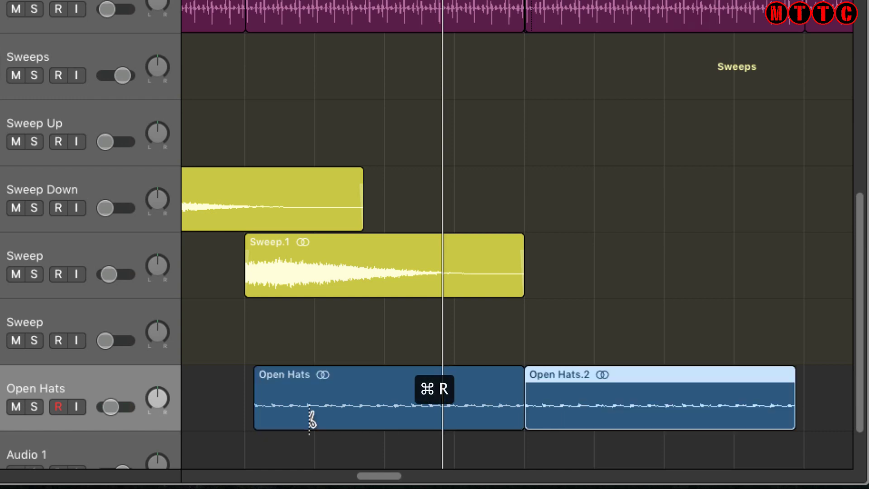
pyautogui.moveTo(553, 386); pyautogui.dragTo(566, 387)
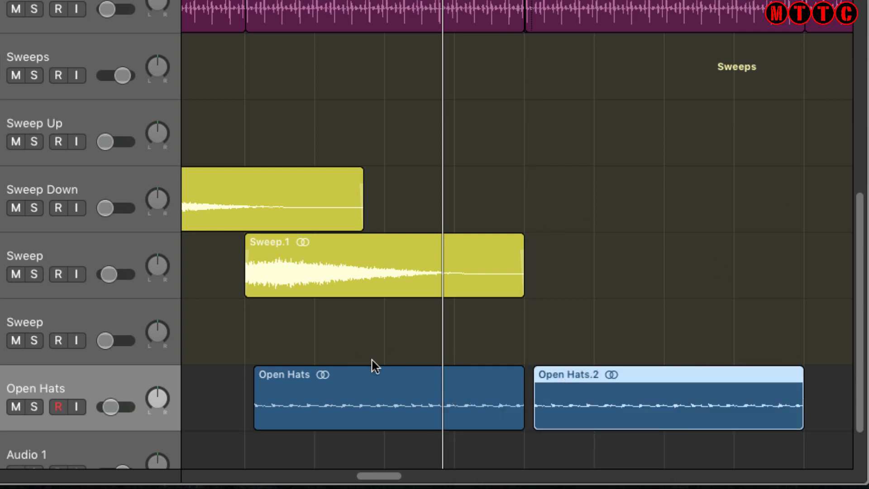
# Join the two Open Hats regions into one region, confirming the creation of a new audio file.
pyautogui.moveTo(386, 351); pyautogui.dragTo(636, 426)
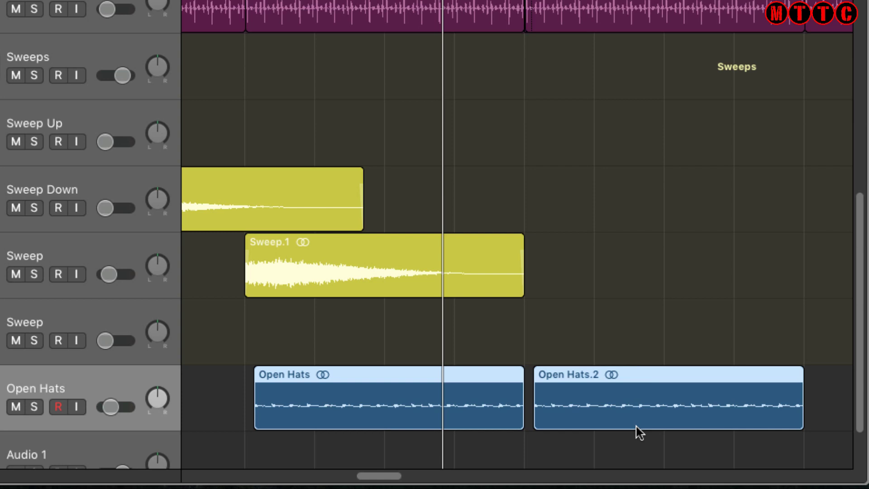
pyautogui.press('super+j')
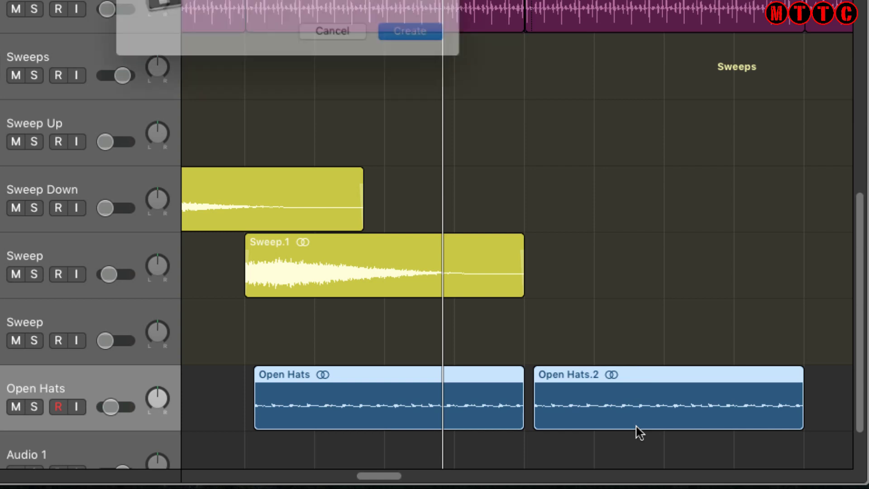
pyautogui.click(425, 35)
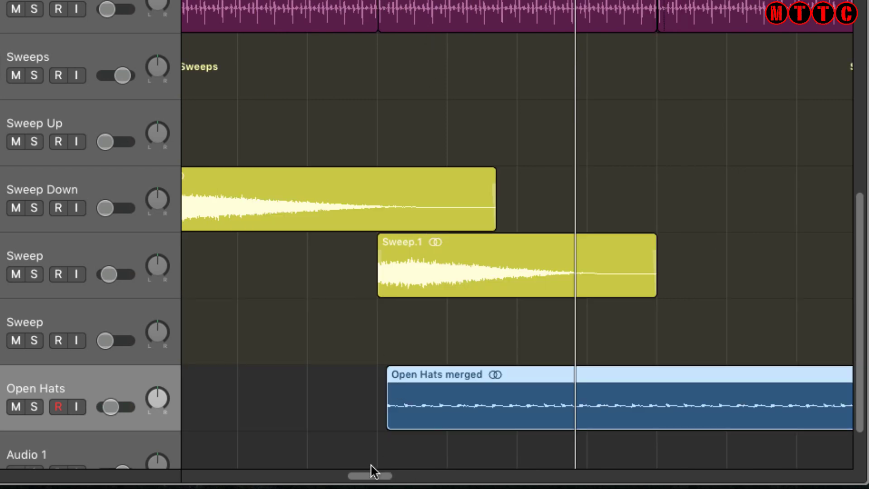
# Split the merged Open Hats region at the playhead on bar 41.
pyautogui.hscroll(5, 370, 473)
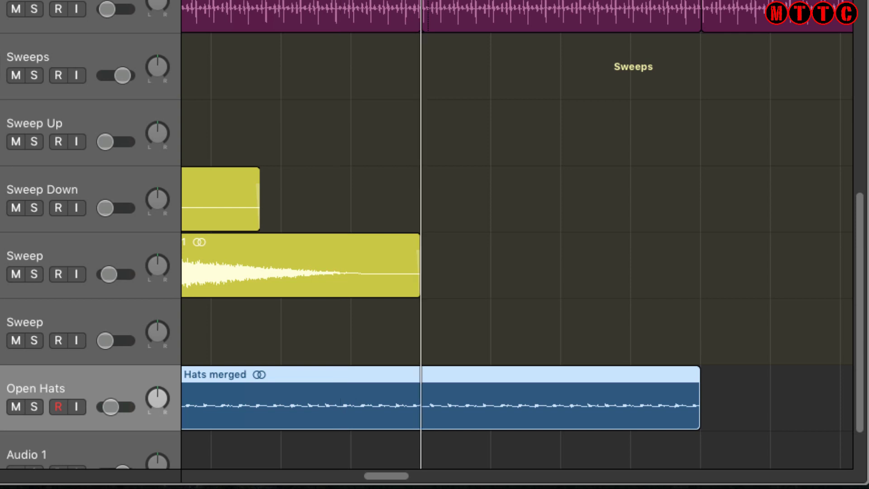
pyautogui.hscroll(-5, 618, 154)
pyautogui.press('super+t')
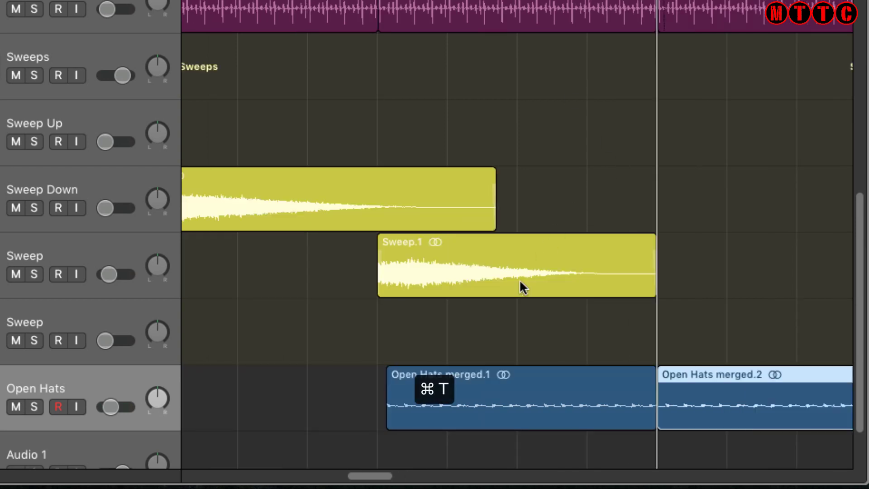
# Delete the first part of the split Open Hats region and move the remaining part to start at bar 37.
pyautogui.click(492, 400)
pyautogui.press('Delete')
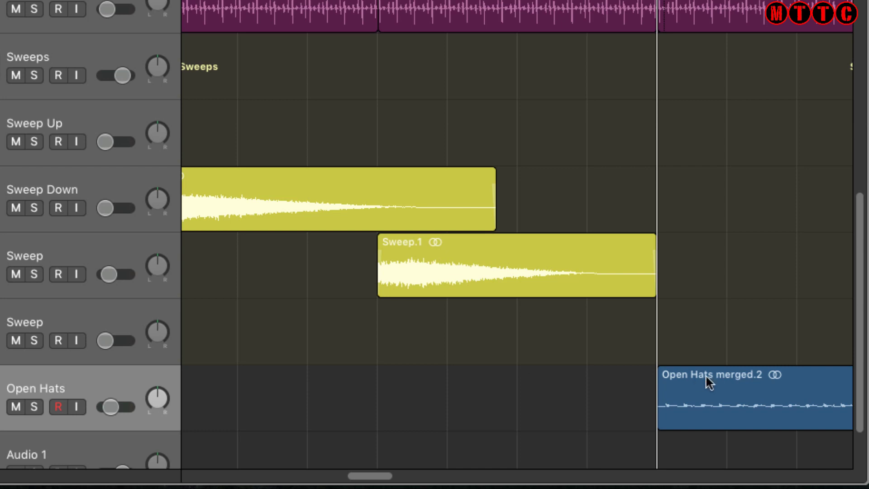
pyautogui.moveTo(772, 401); pyautogui.dragTo(494, 429)
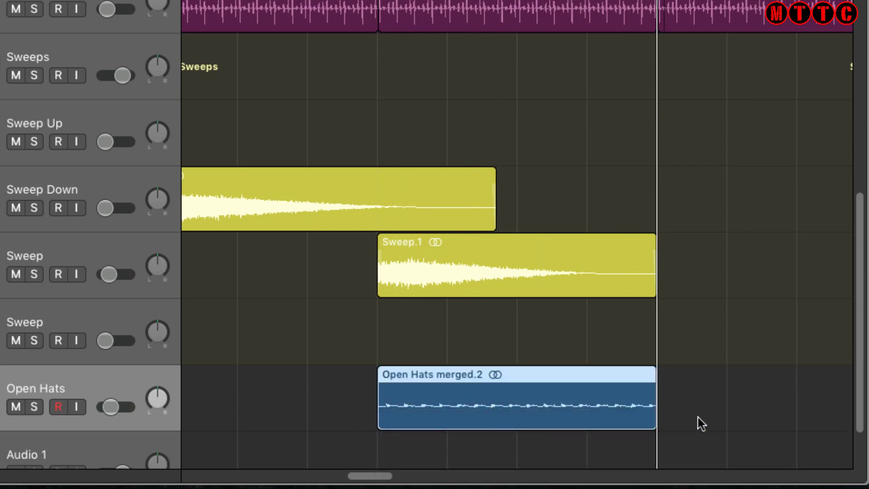
# Play the repositioned Open Hats region, solo its track to hear it alone, and stop playback.
pyautogui.press('space')
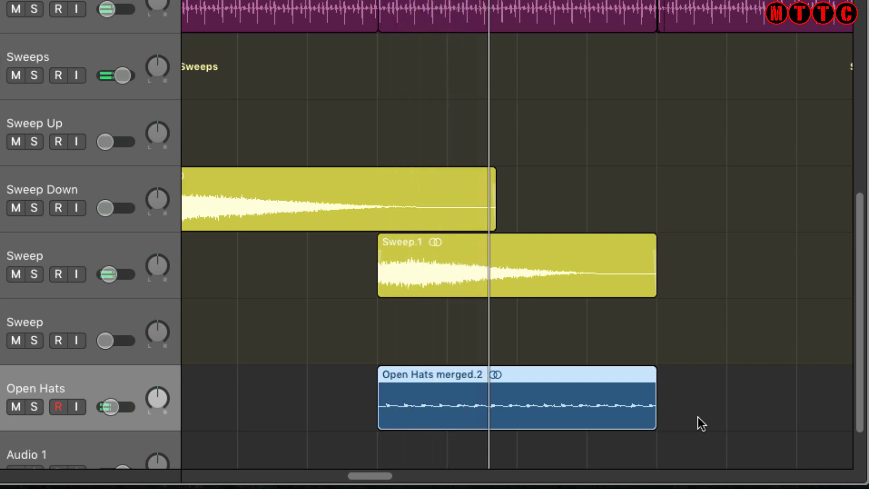
pyautogui.click(34, 407)
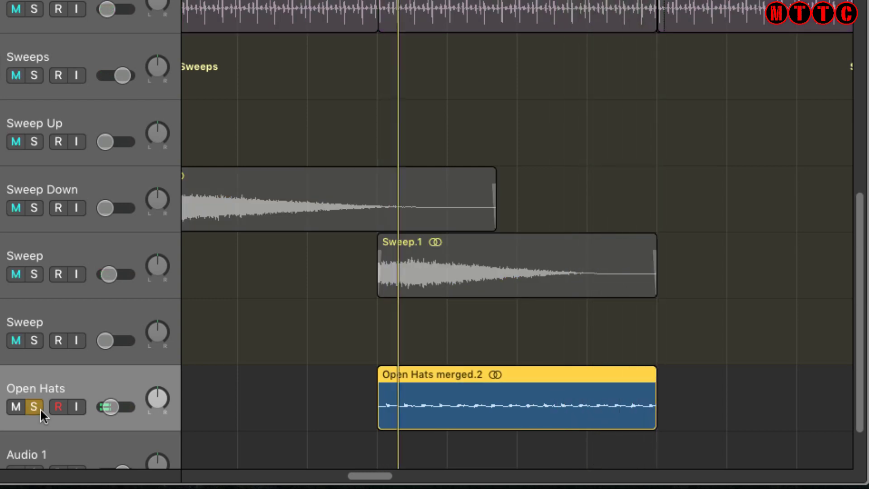
pyautogui.press('space')
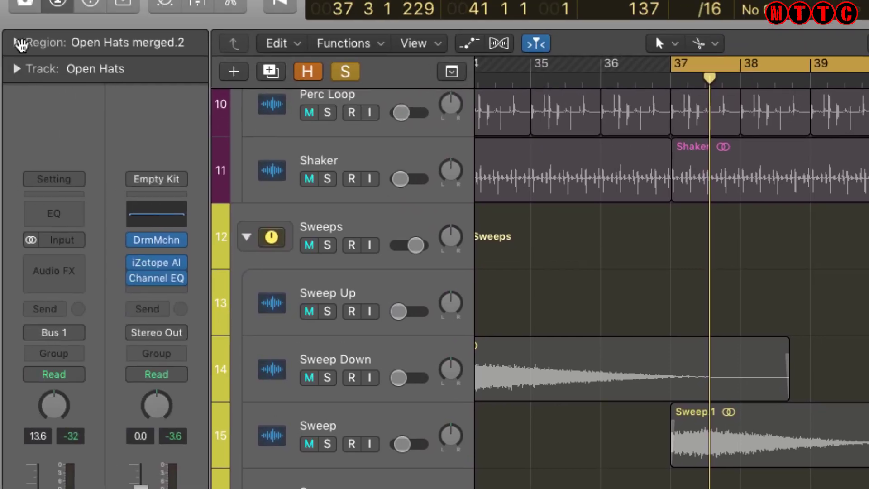
# Set both Fade In and Fade Out of the Open Hats merged.2 region to 1 in its region parameters.
pyautogui.click(18, 43)
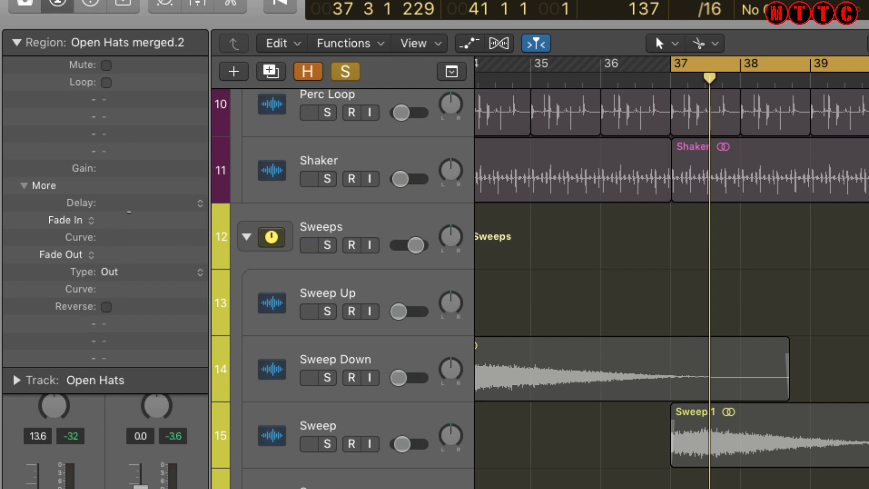
pyautogui.moveTo(130, 214); pyautogui.dragTo(133, 209)
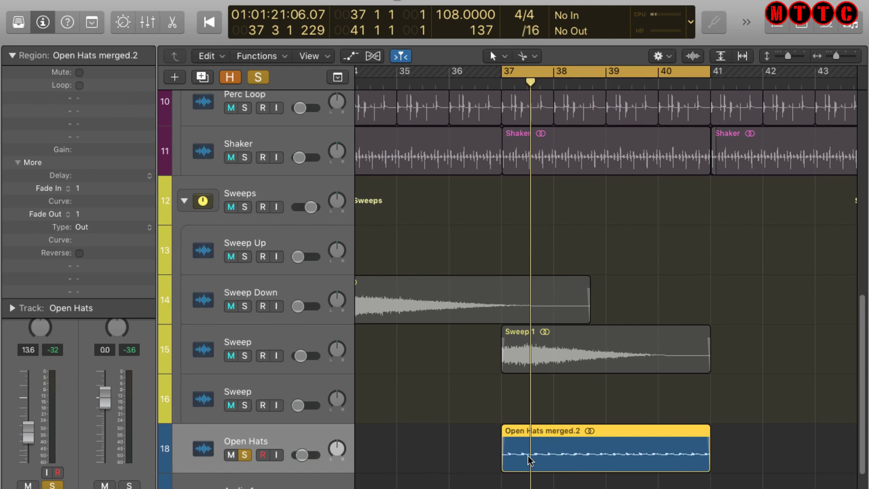
# Start adding the Open Hats merged.2 region to the Apple Loops library and name the loop Open Hats 001.
pyautogui.rightClick(556, 454)
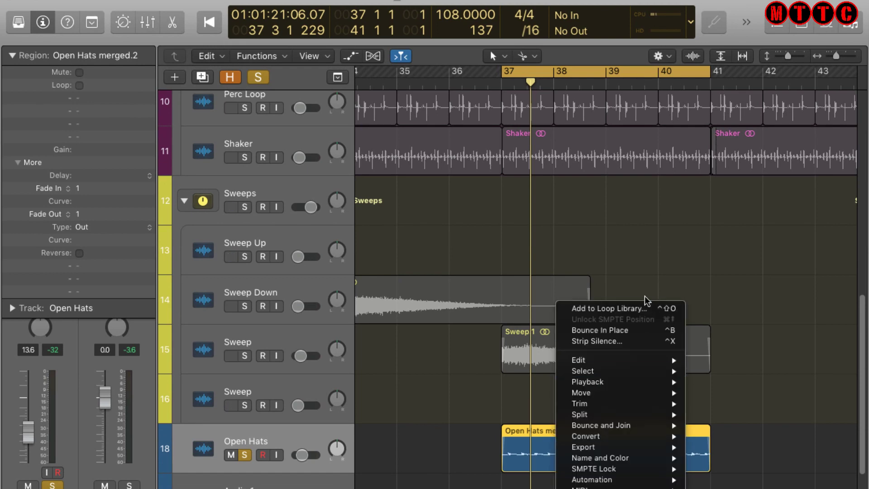
pyautogui.click(611, 309)
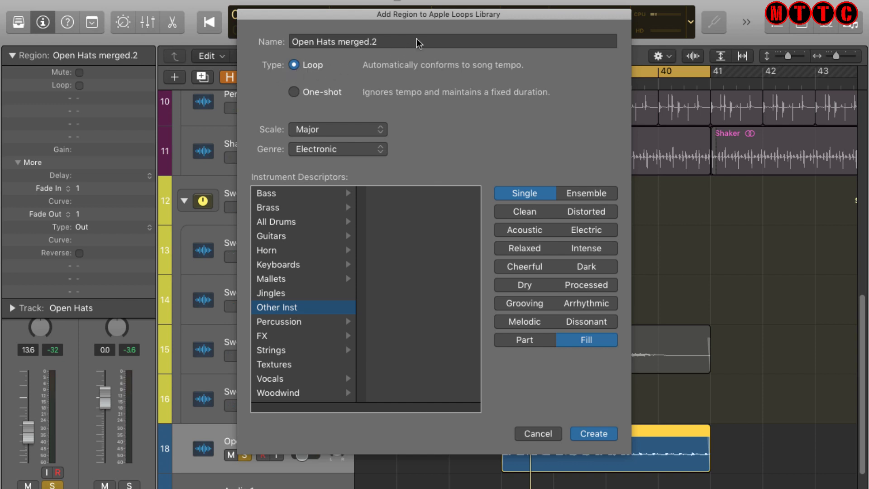
pyautogui.click(389, 42)
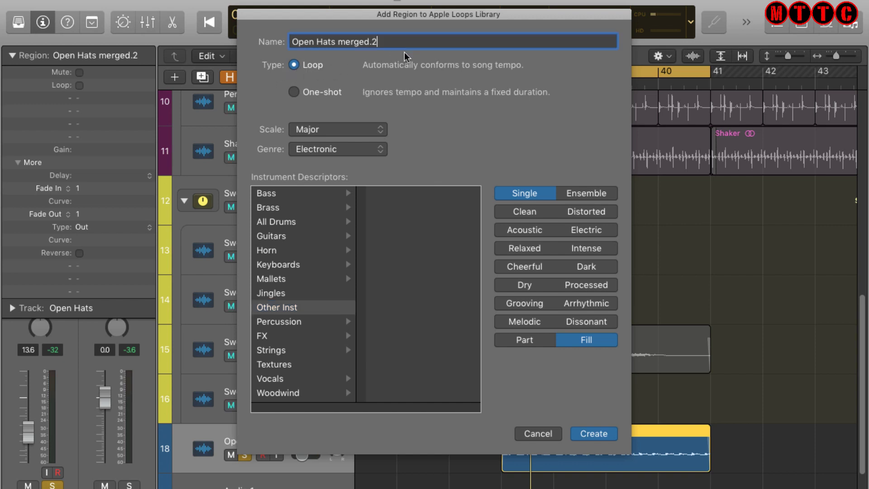
pyautogui.press('BackSpace')
pyautogui.press('BackSpace')
pyautogui.press('BackSpace')
pyautogui.press('BackSpace')
pyautogui.press('BackSpace')
pyautogui.write('001')
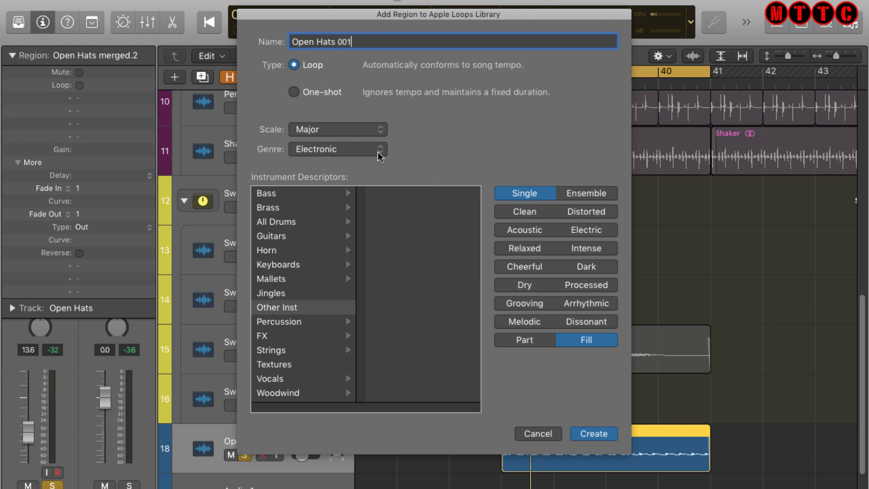
# Classify the loop as All Drums, Hi-hat with the Acoustic descriptor, and clear the Single and Fill descriptors.
pyautogui.click(285, 223)
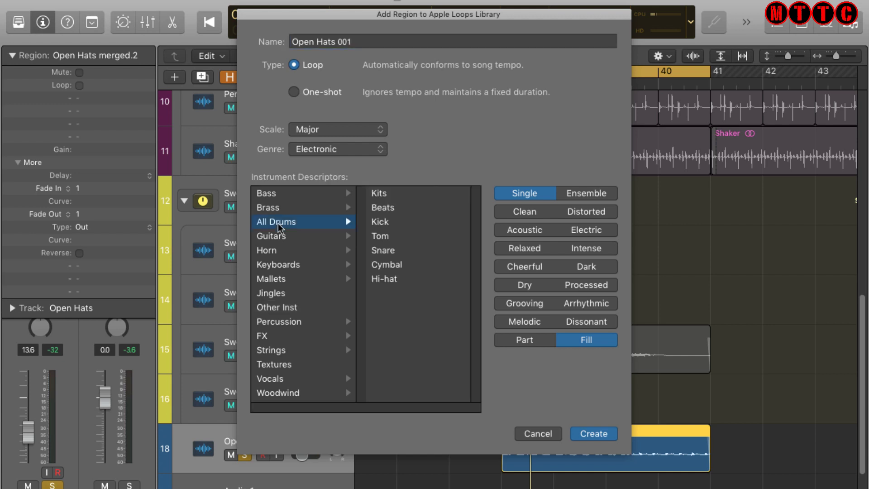
pyautogui.click(391, 280)
pyautogui.click(529, 230)
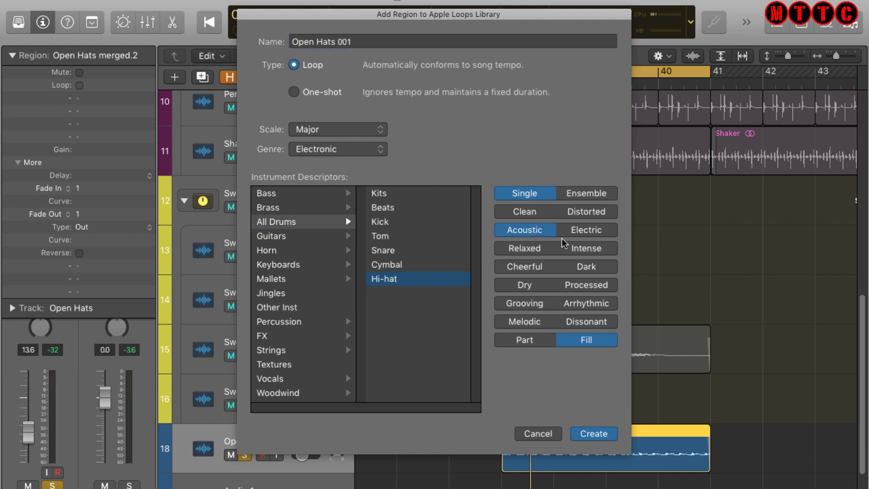
pyautogui.click(586, 340)
pyautogui.click(529, 193)
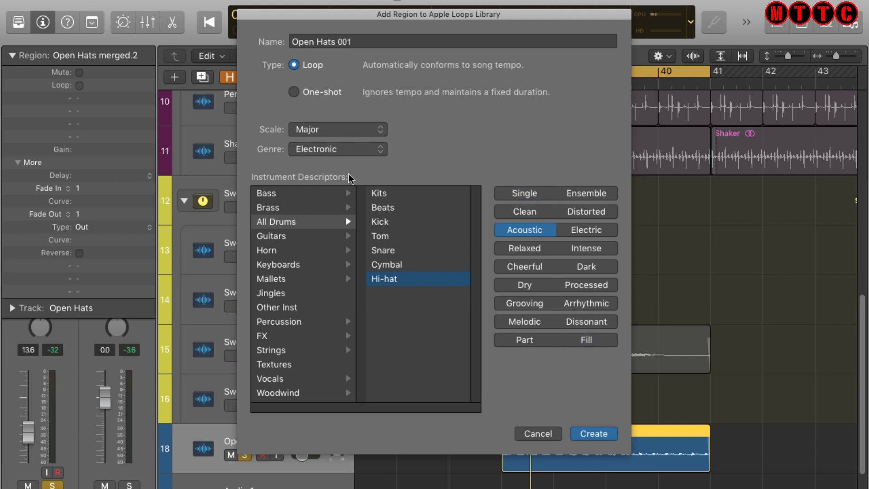
# Set the loop's scale to Any and genre to House, and create the loop.
pyautogui.click(351, 129)
pyautogui.click(354, 107)
pyautogui.click(337, 150)
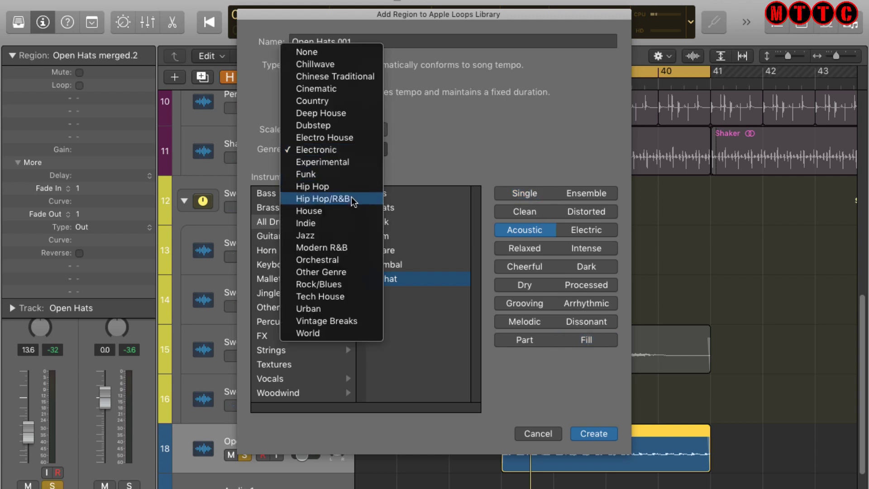
pyautogui.click(351, 211)
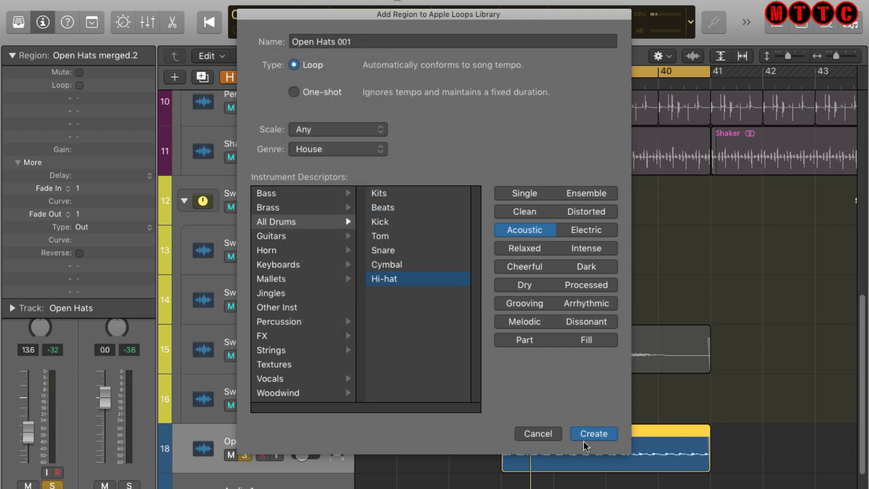
pyautogui.click(594, 433)
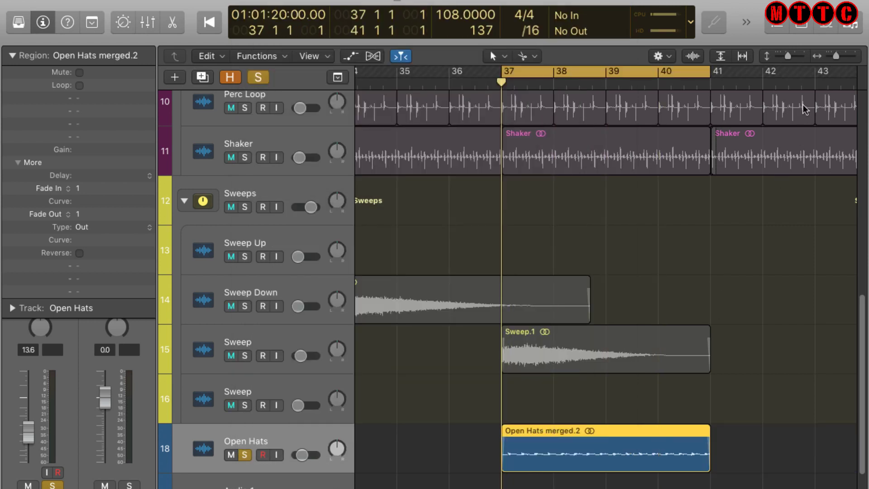
# Show My Loops in the loop browser, preview Open Hats 001, and raise the preview volume.
pyautogui.press('o')
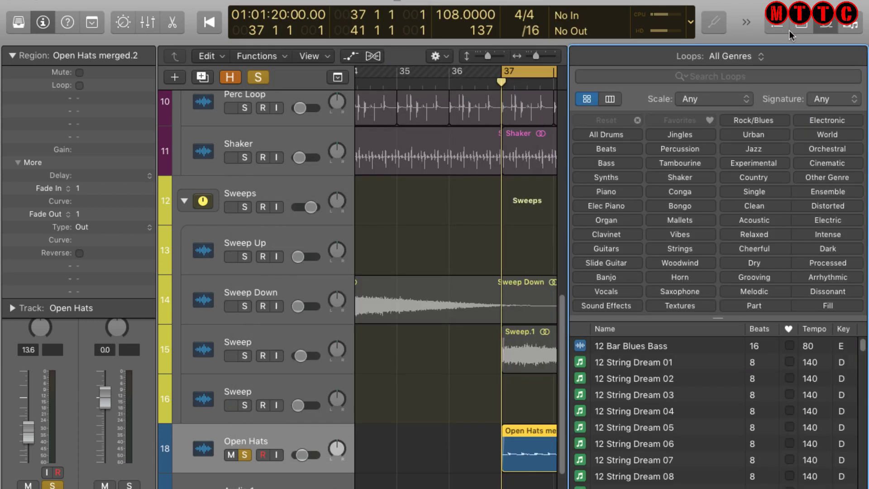
pyautogui.click(737, 56)
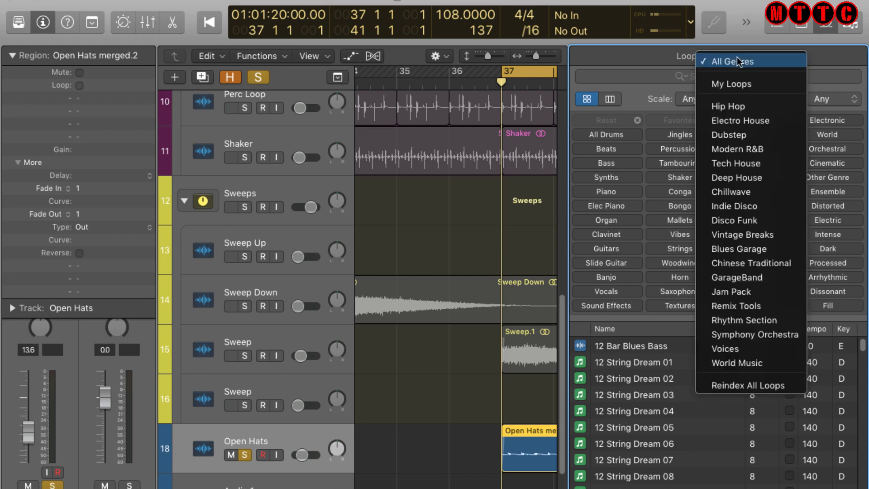
pyautogui.click(736, 82)
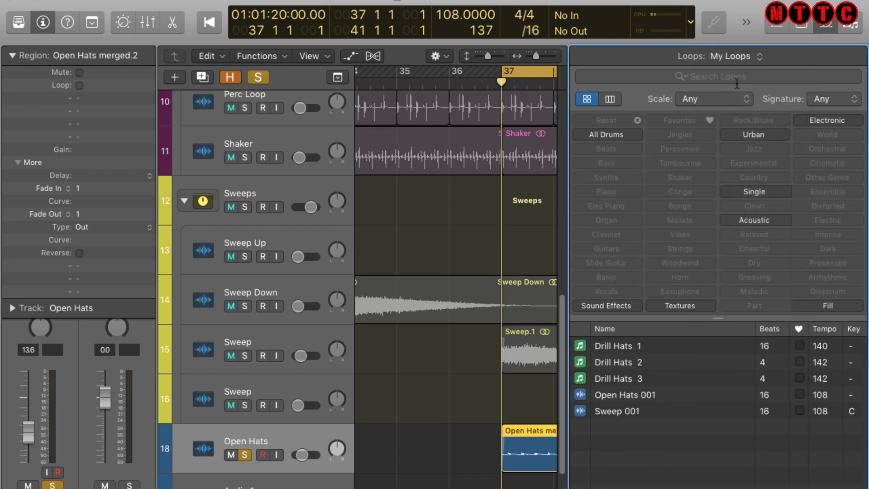
pyautogui.click(620, 397)
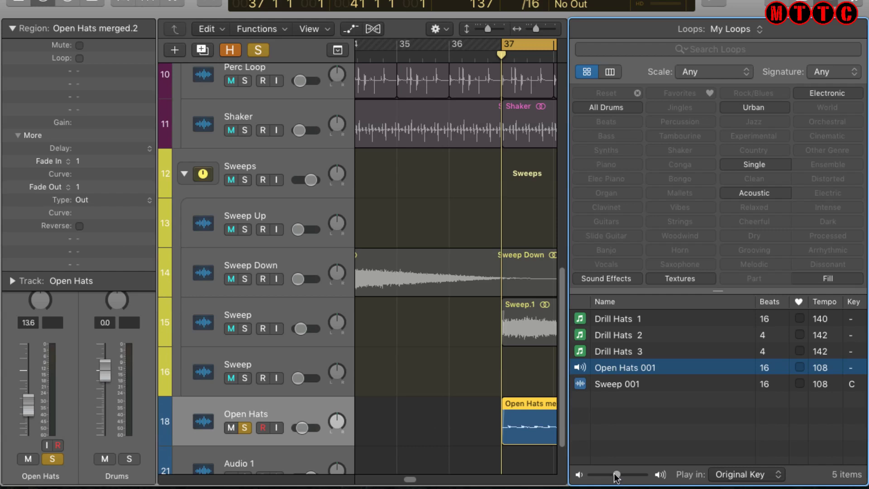
pyautogui.moveTo(617, 475); pyautogui.dragTo(633, 474)
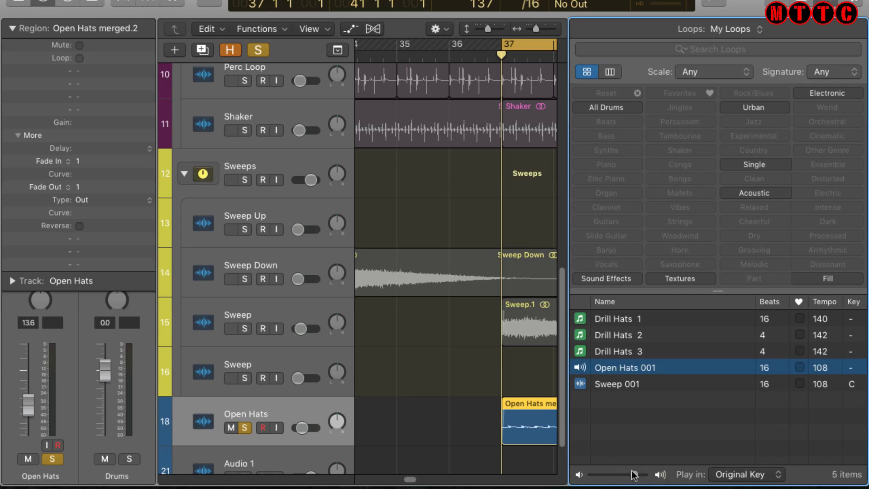
# Add the Open Hats 001 loop at bar 37 on a new track, and switch the original Open Hats track from solo to mute.
pyautogui.scroll(-3, 564, 333)
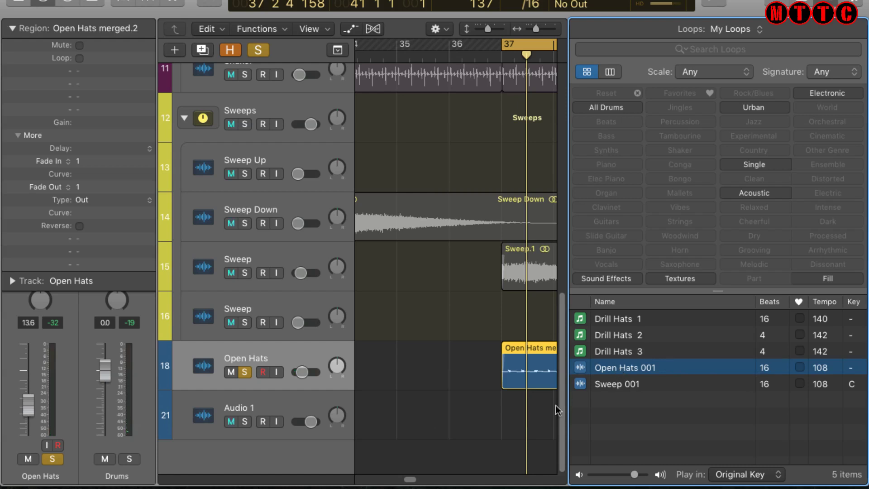
pyautogui.moveTo(514, 474)
pyautogui.mouseDown()
pyautogui.moveTo(523, 466)
pyautogui.moveTo(507, 461)
pyautogui.mouseUp()
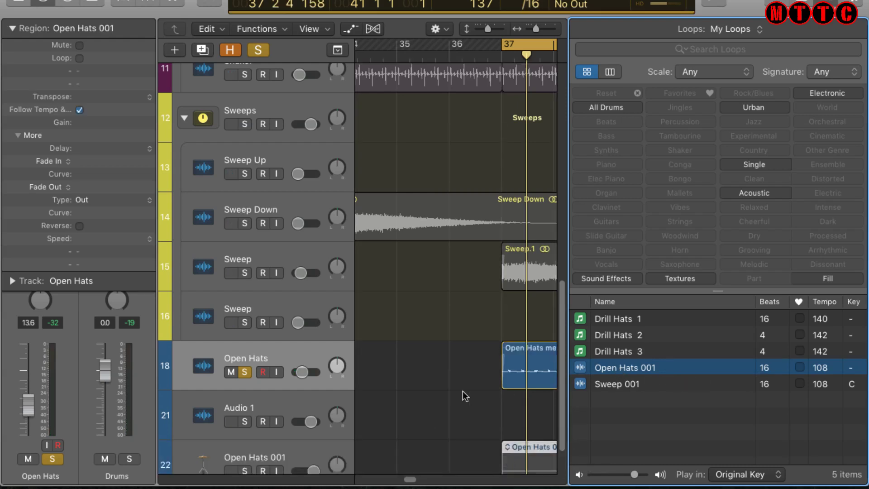
pyautogui.click(245, 372)
pyautogui.click(232, 372)
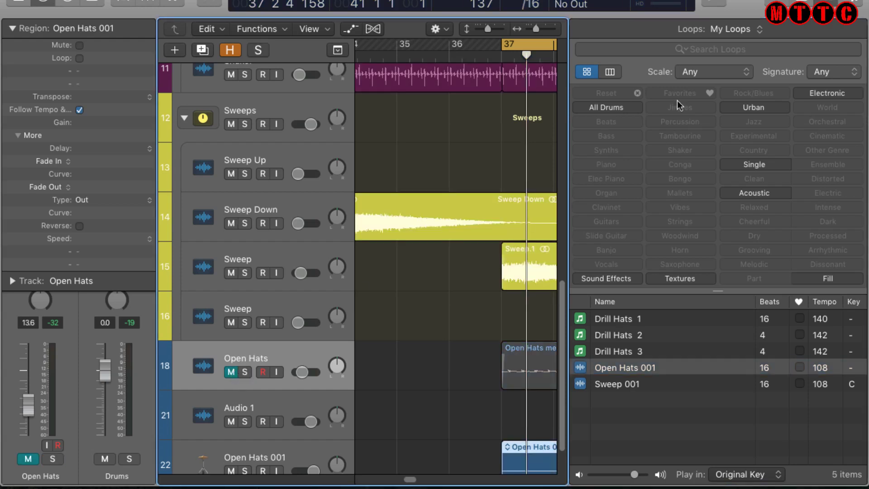
pyautogui.press('o')
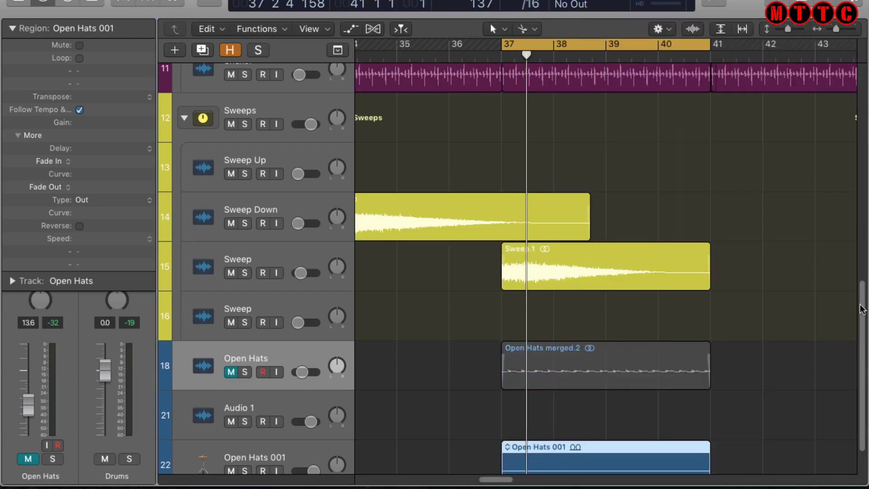
# Solo the Open Hats 001 track, start playback, and set its volume to 0.0.
pyautogui.scroll(-3, 862, 310)
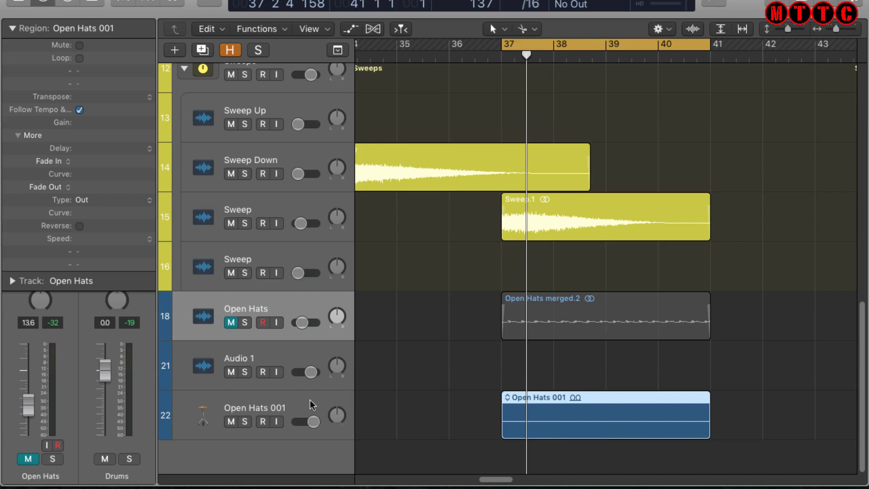
pyautogui.click(312, 404)
pyautogui.press('s')
pyautogui.press('space')
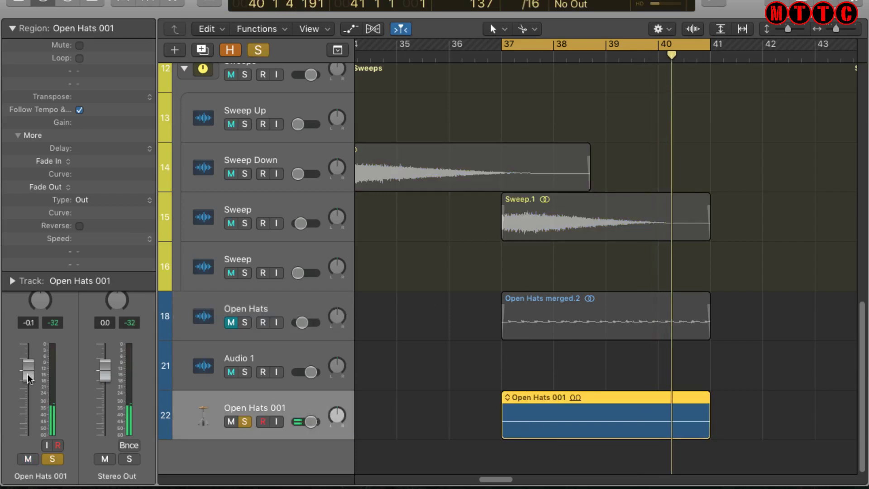
pyautogui.moveTo(27, 375); pyautogui.dragTo(27, 373)
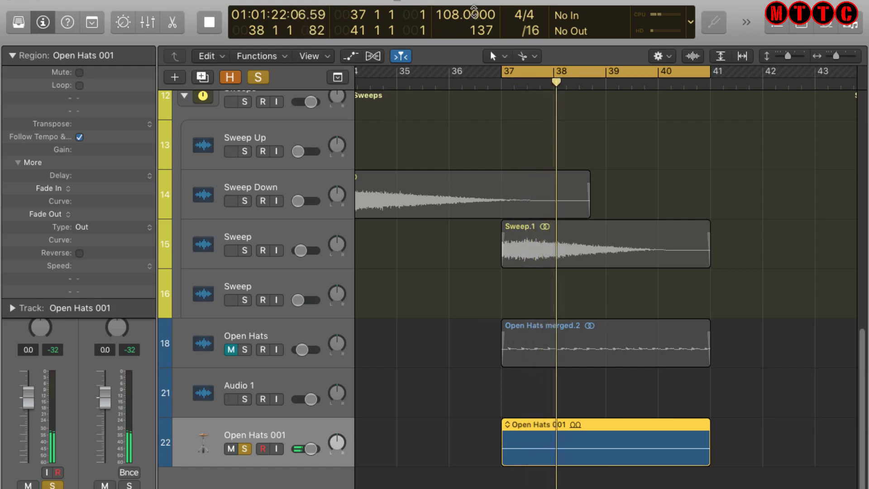
# Vary the project tempo while the Open Hats 001 loop plays, and return it to 108.
pyautogui.moveTo(474, 12); pyautogui.dragTo(457, 63)
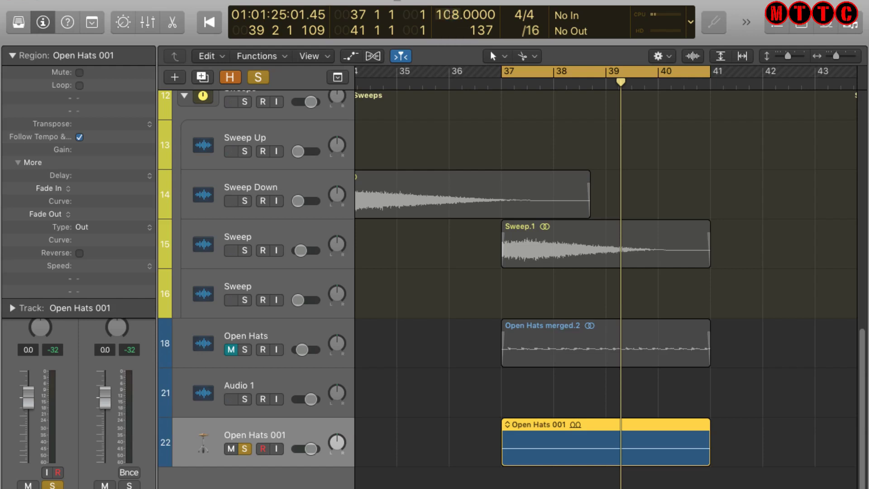
# Set the project tempo to 120 and play the Open Hats 001 loop, trying 110 and 80 as well.
pyautogui.doubleClick(446, 15)
pyautogui.write('120')
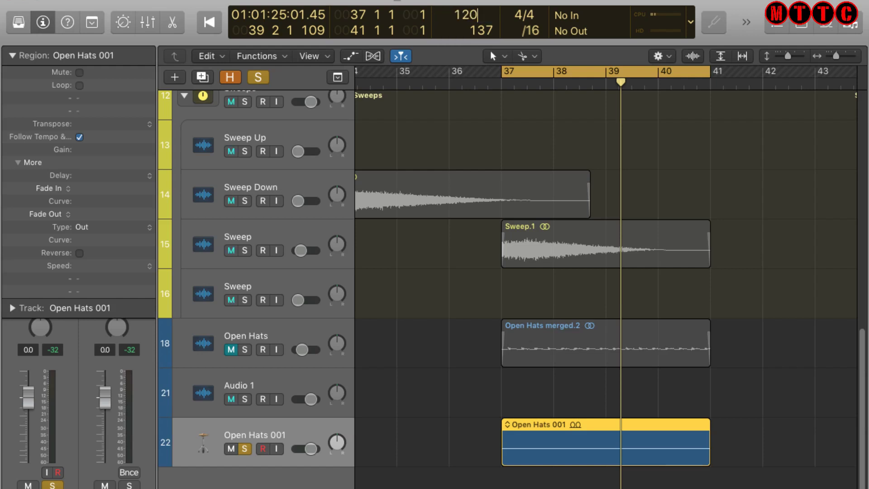
pyautogui.press('Return')
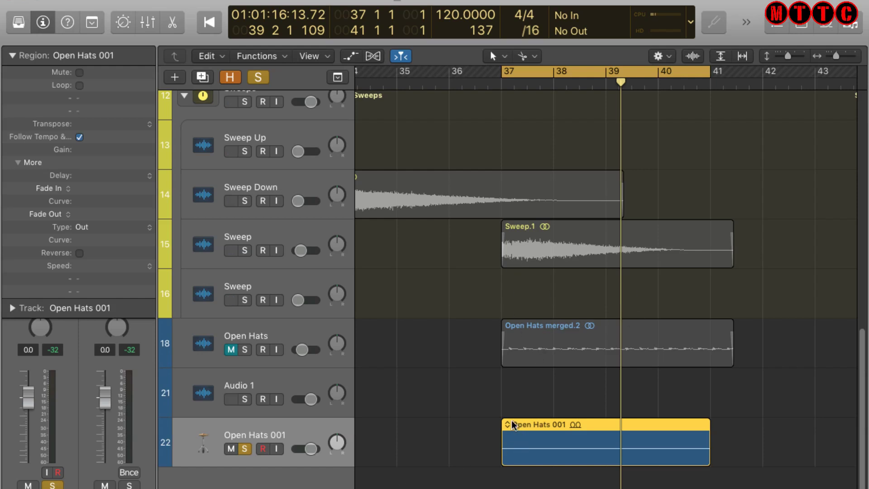
pyautogui.press('space')
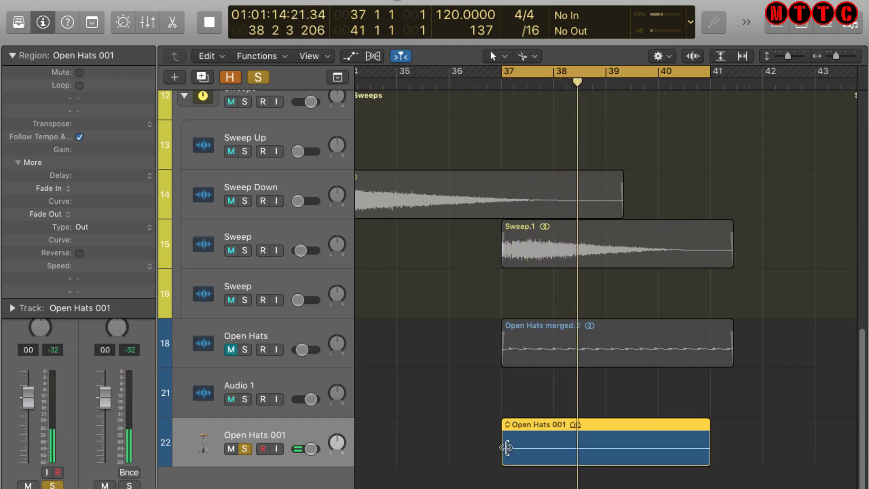
pyautogui.press('space')
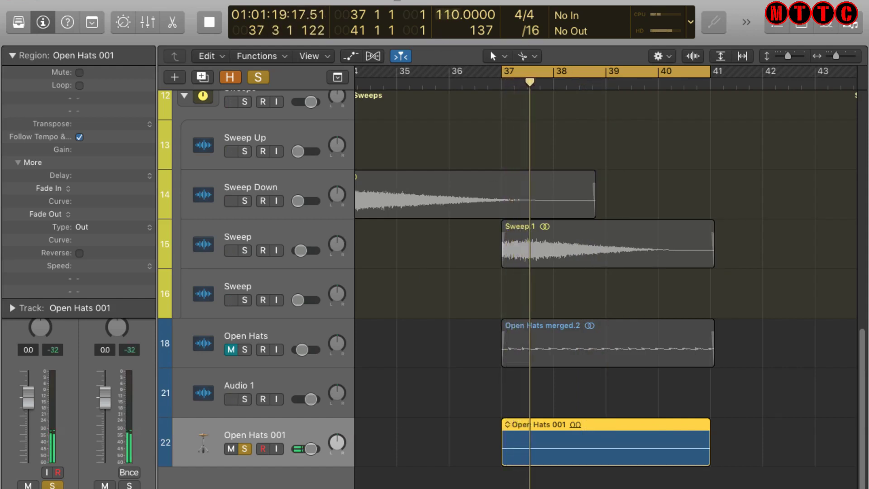
pyautogui.press('space')
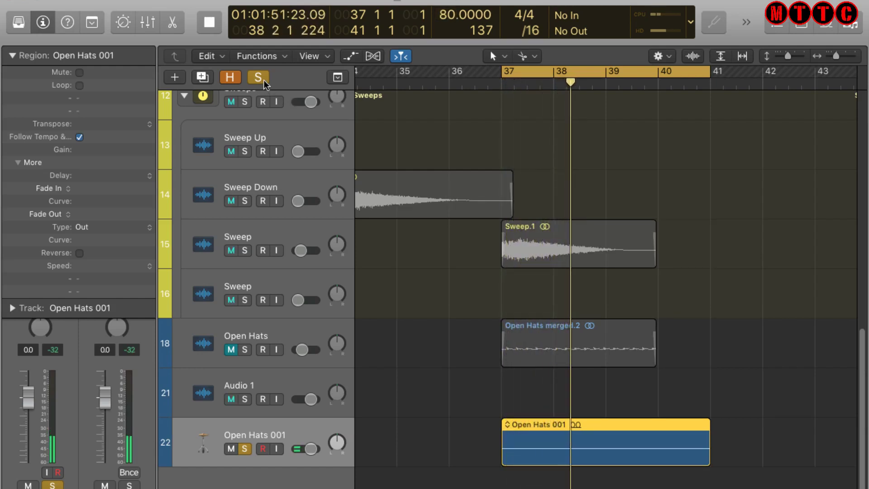
# Stop playback, set the project tempo to 108, and turn off the track solo.
pyautogui.press('space')
pyautogui.doubleClick(438, 9)
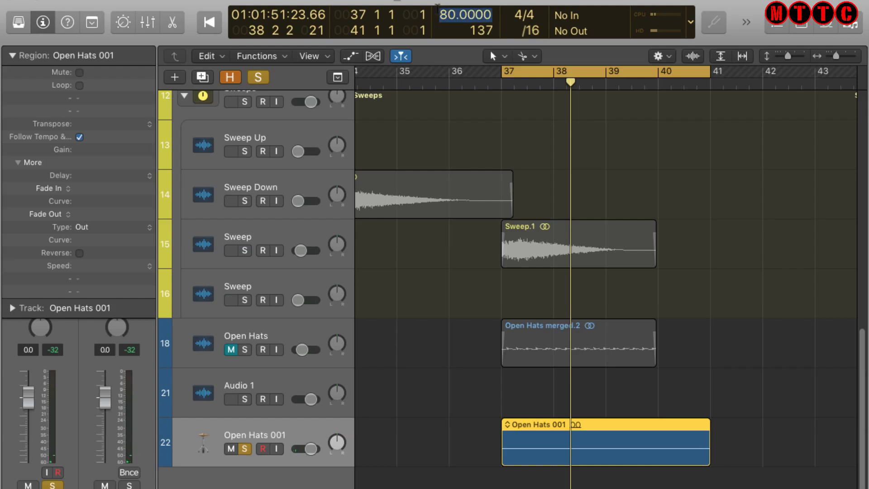
pyautogui.write('108')
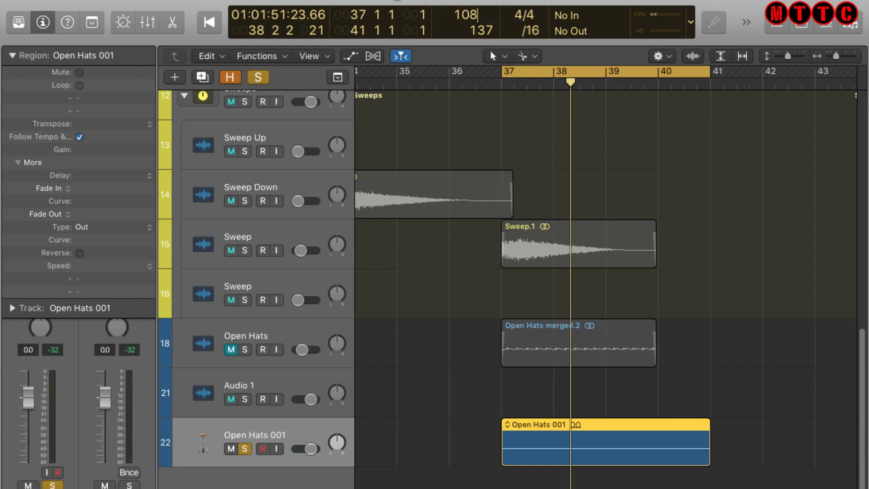
pyautogui.press('Return')
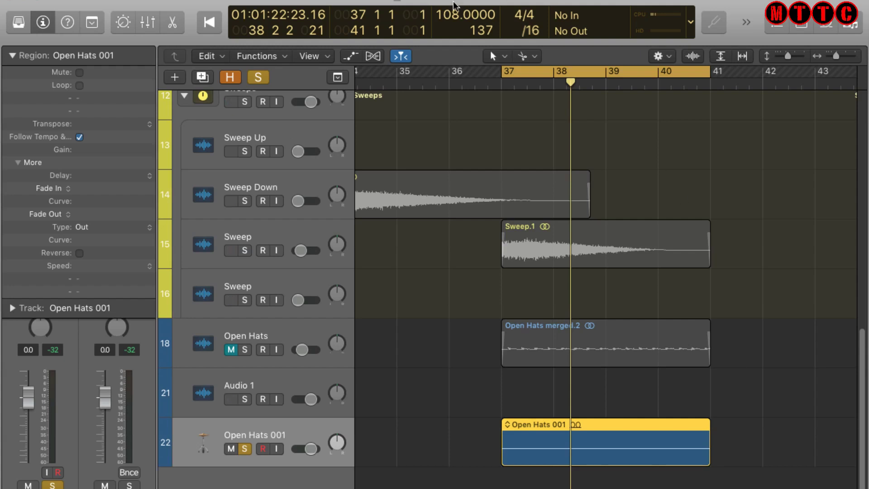
pyautogui.click(259, 78)
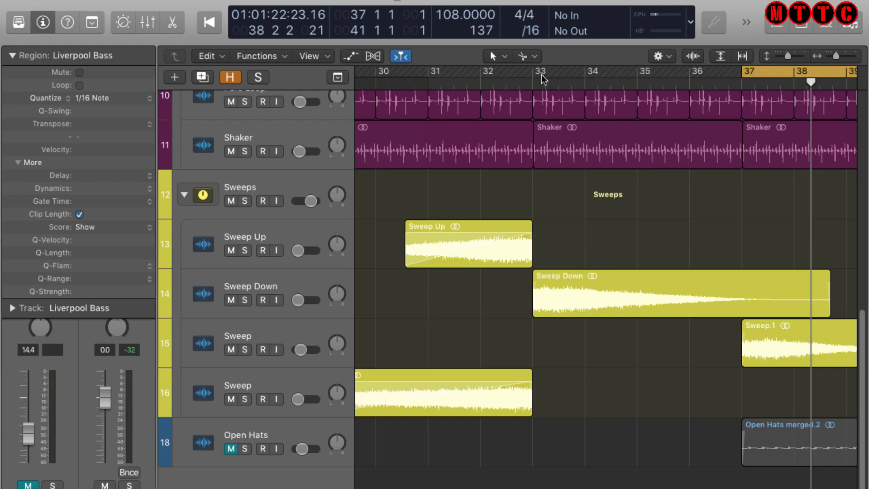
# Set a cycle range from bar 33 to bar 38, then play it and solo the Sweep Down track.
pyautogui.moveTo(535, 76); pyautogui.dragTo(772, 76)
pyautogui.press('space')
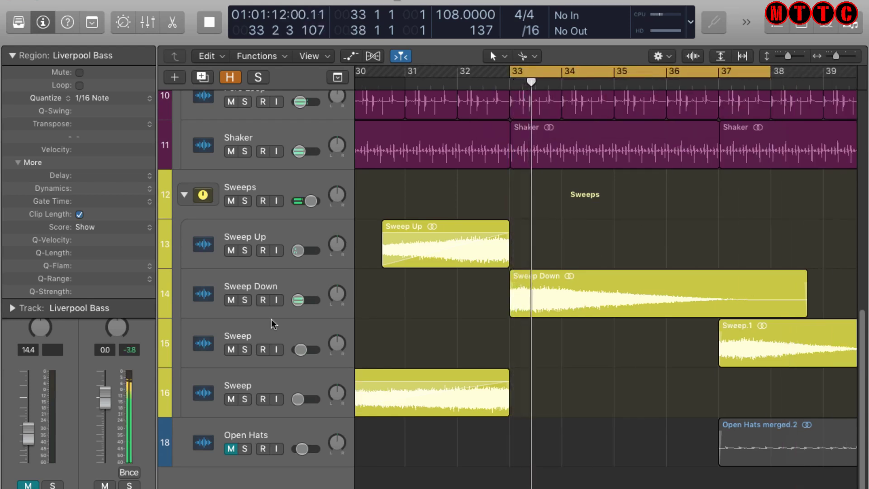
pyautogui.click(252, 283)
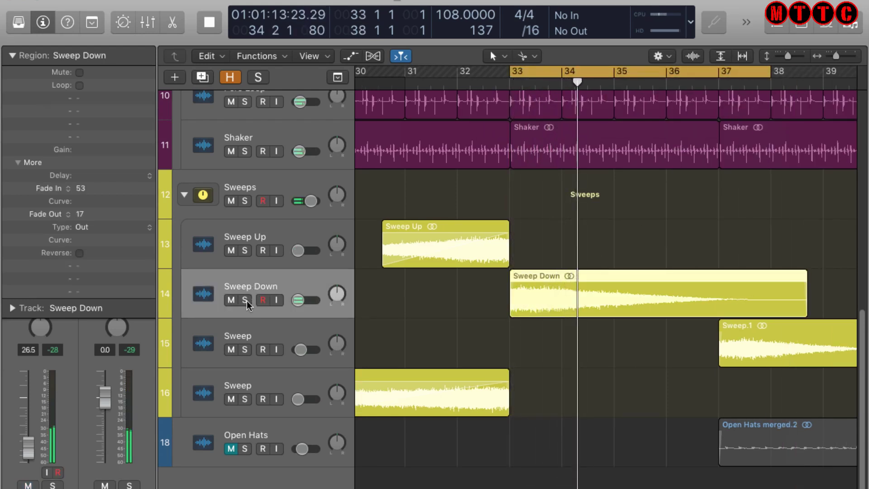
pyautogui.click(246, 301)
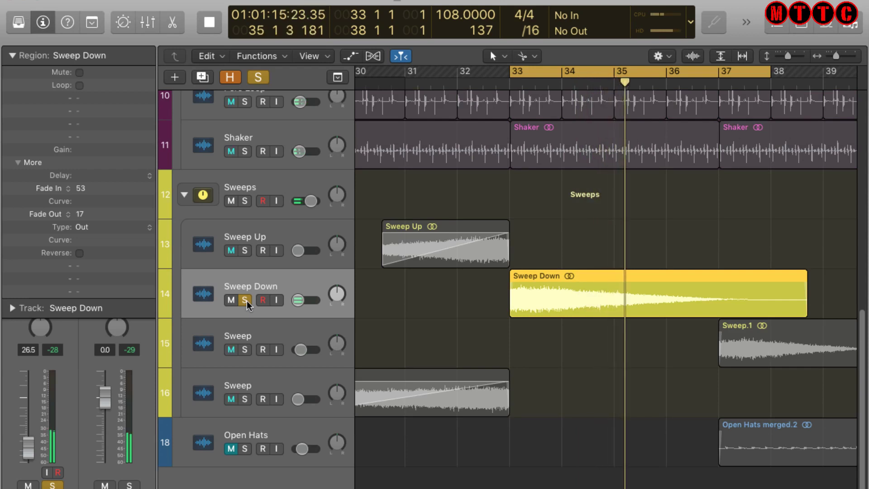
pyautogui.press('space')
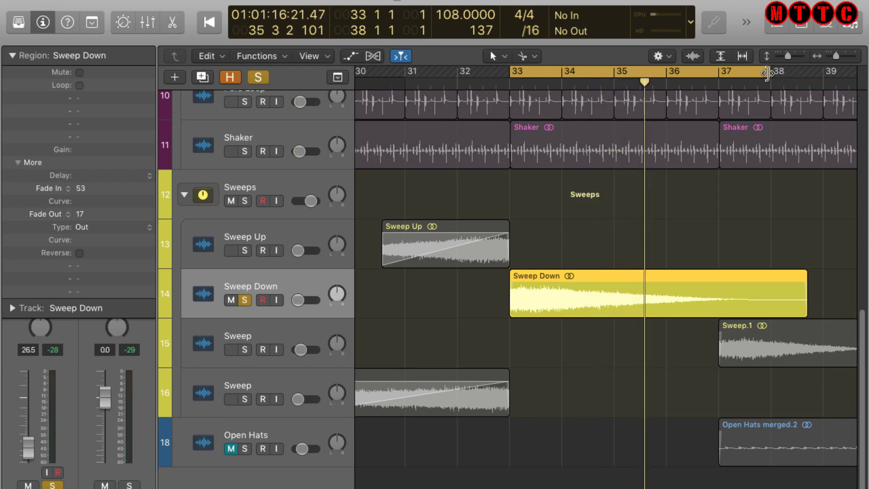
# Set the cycle range to bars 33 to 37 and time-compress the Sweep Down region to end at bar 37.
pyautogui.moveTo(767, 74); pyautogui.dragTo(822, 72)
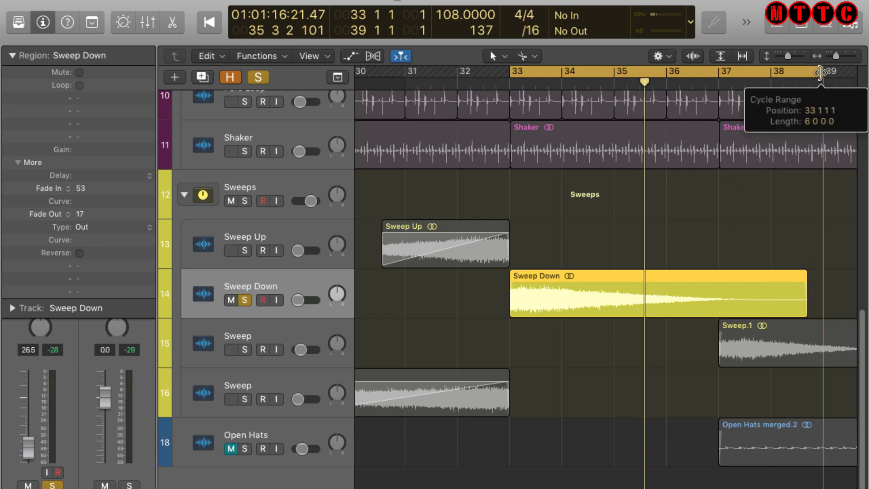
pyautogui.moveTo(820, 72); pyautogui.dragTo(712, 103)
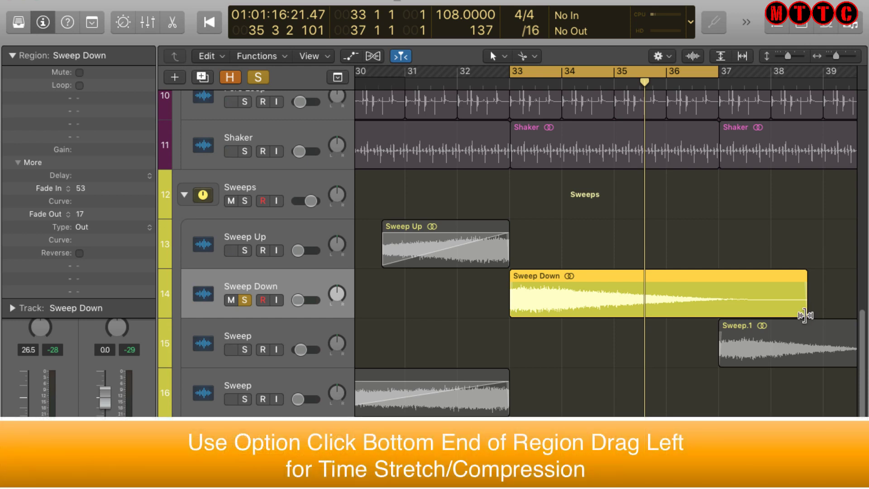
pyautogui.moveTo(805, 315); pyautogui.dragTo(720, 310)
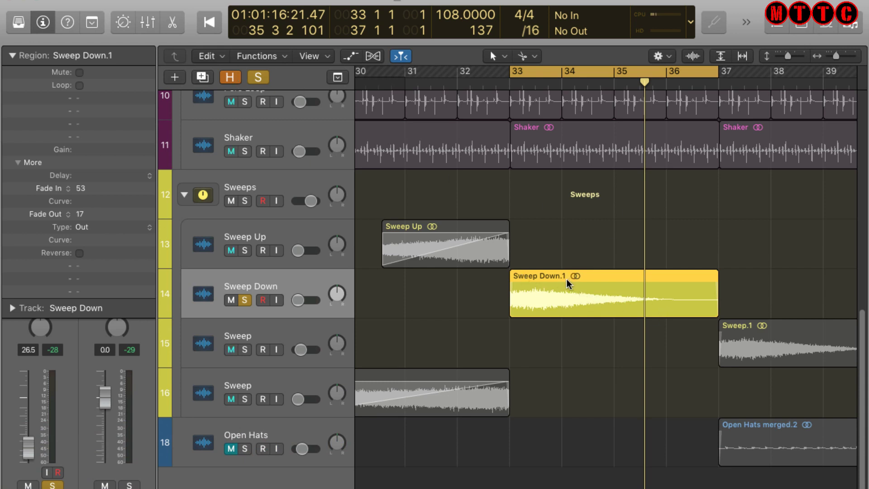
# Reverse the time-compressed Sweep Down region, play it back, and reset the Sweep Down track volume to 0.0.
pyautogui.click(80, 254)
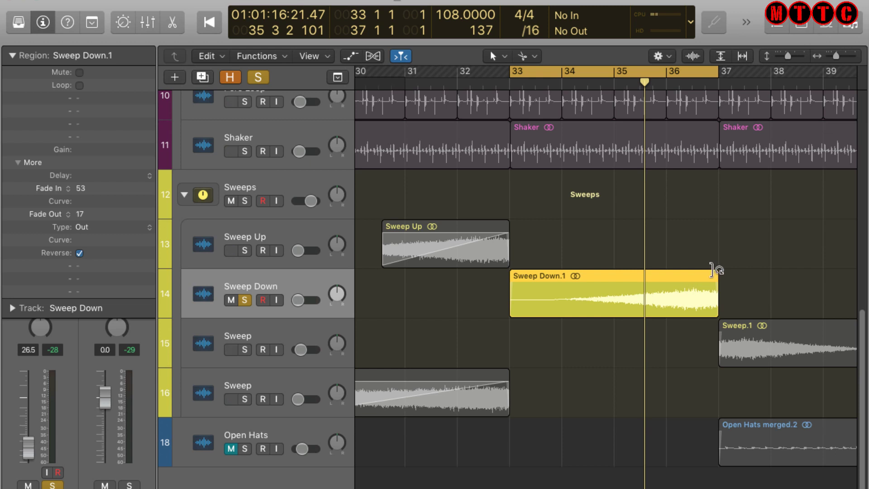
pyautogui.press('space')
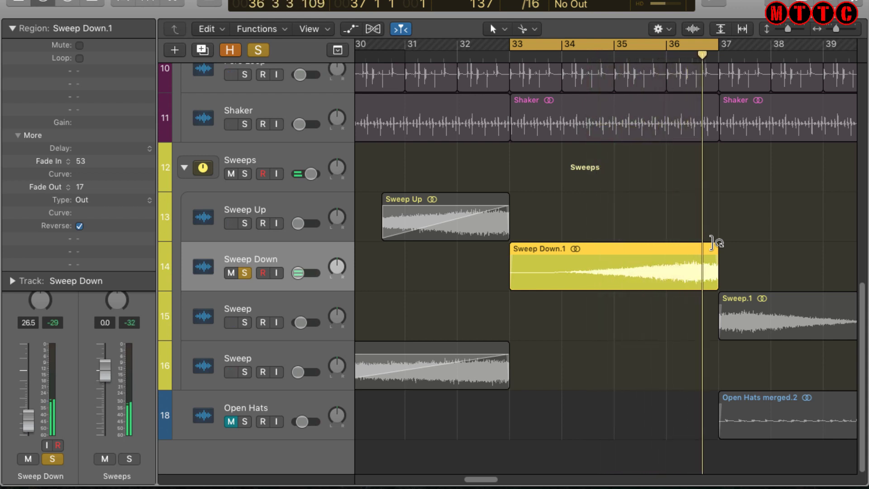
pyautogui.press('space')
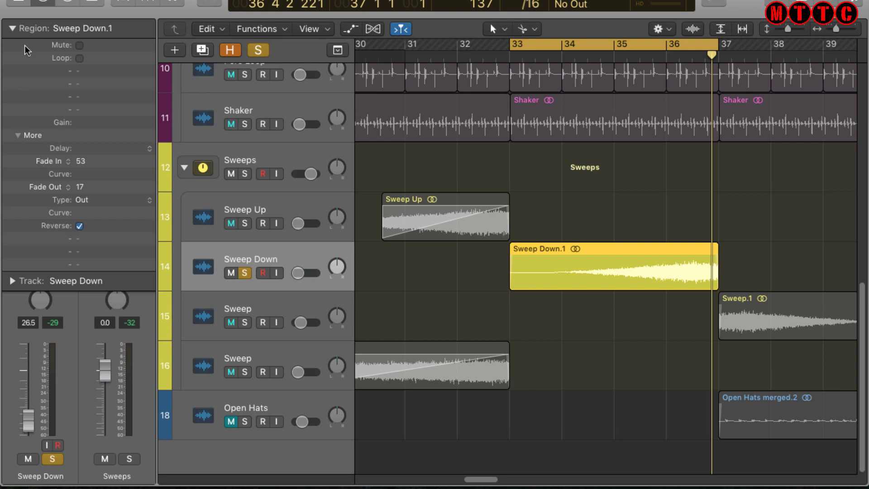
pyautogui.click(13, 29)
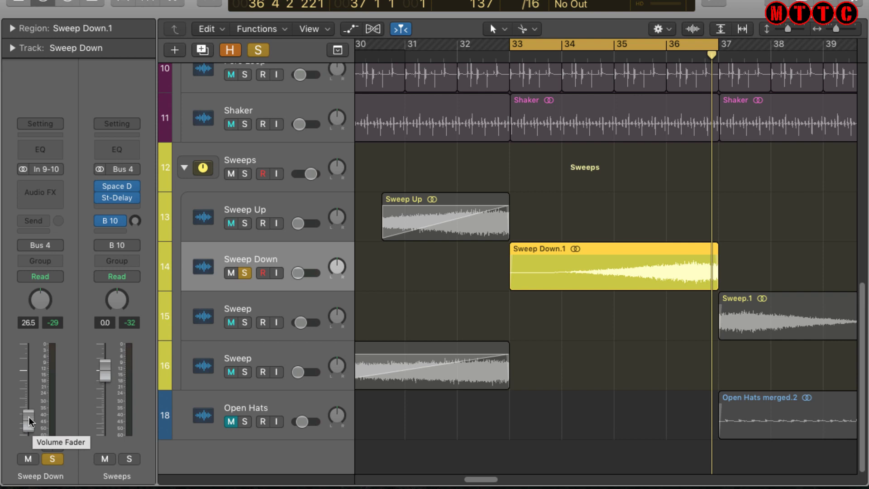
pyautogui.keyDown('alt'); pyautogui.click(28, 418); pyautogui.keyUp('alt')
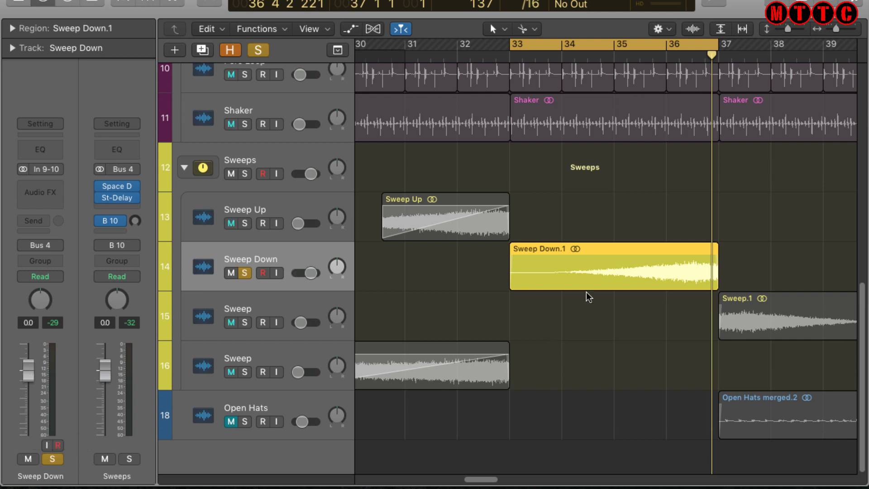
# Start adding the reversed Sweep Down region to the loop library, naming the loop Sweep Up 001.
pyautogui.rightClick(562, 262)
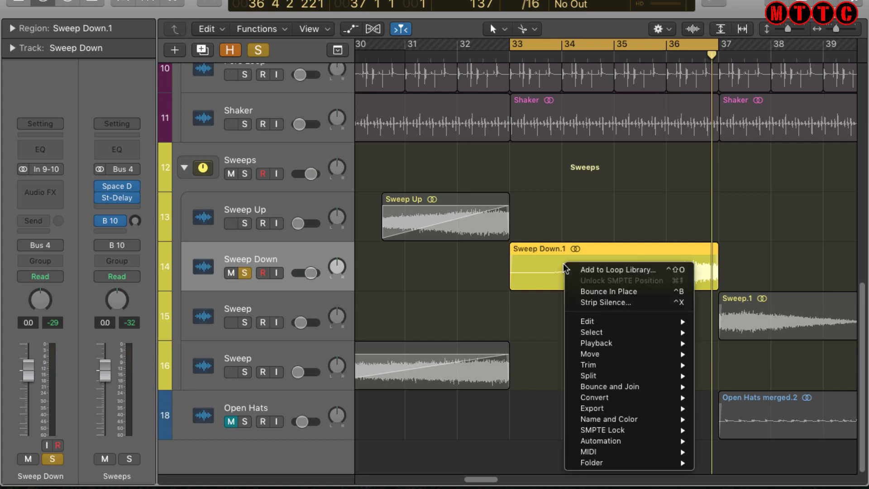
pyautogui.click(597, 265)
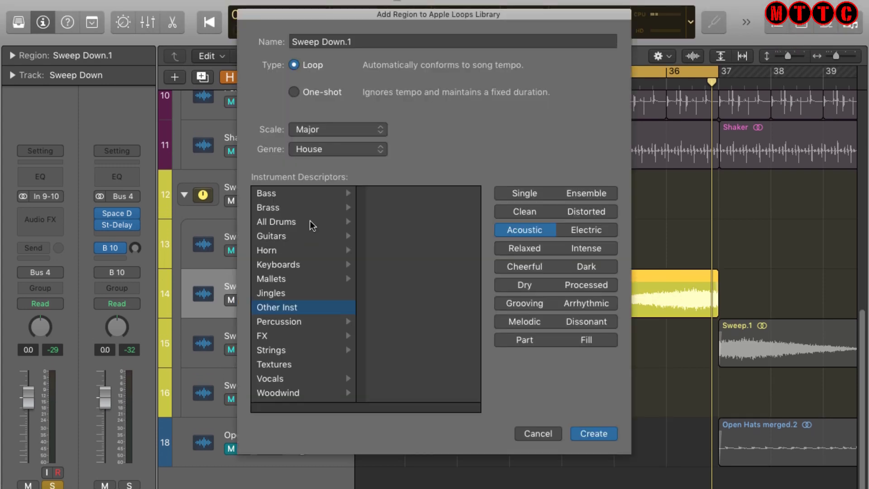
pyautogui.click(363, 40)
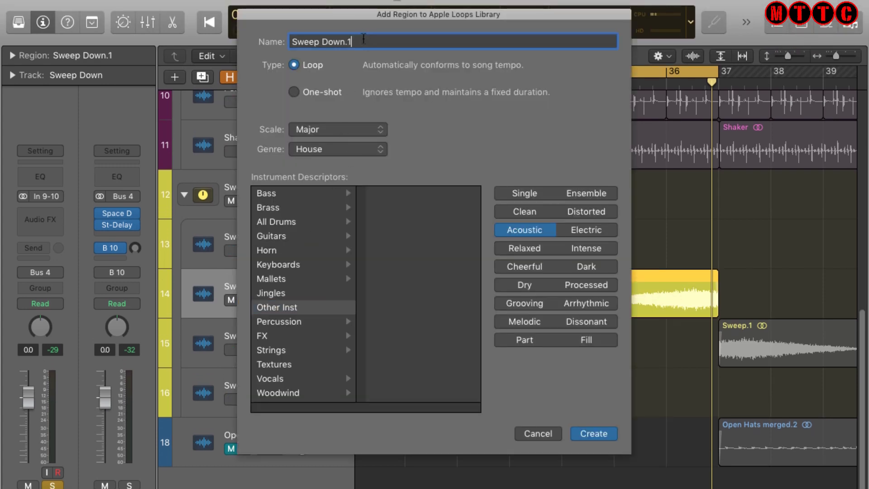
pyautogui.press('BackSpace')
pyautogui.press('BackSpace')
pyautogui.write('Up ')
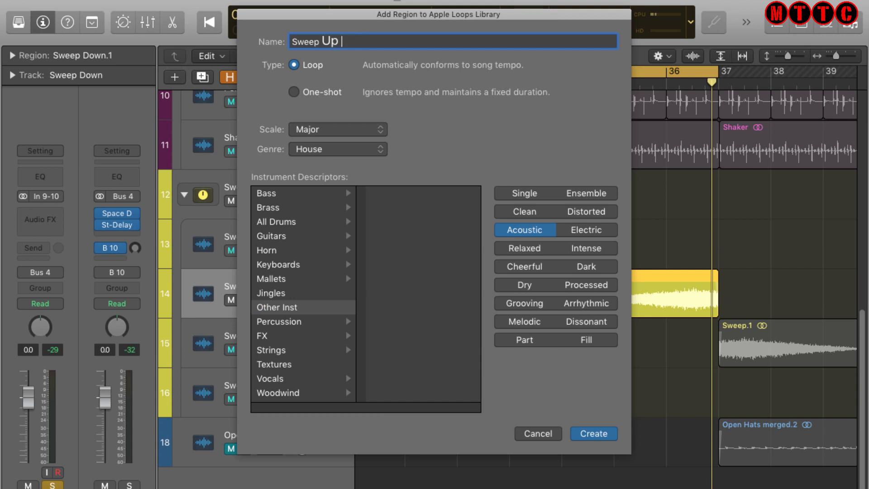
pyautogui.write('001')
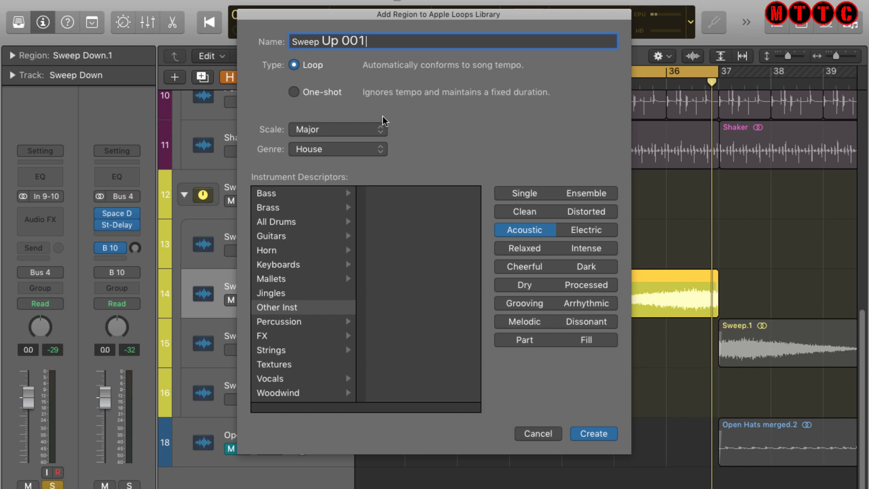
# Set the loop's scale to Any and its instrument descriptor to FX, Ambience, and create the loop.
pyautogui.click(345, 131)
pyautogui.click(338, 111)
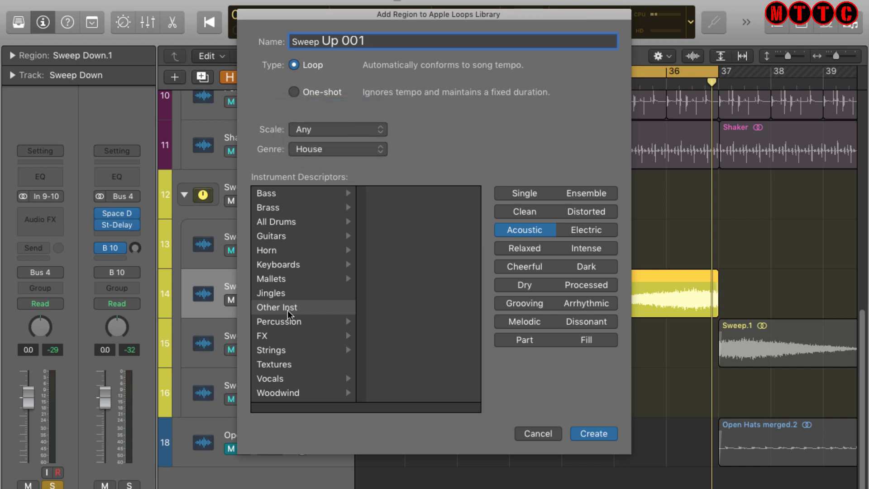
pyautogui.click(272, 350)
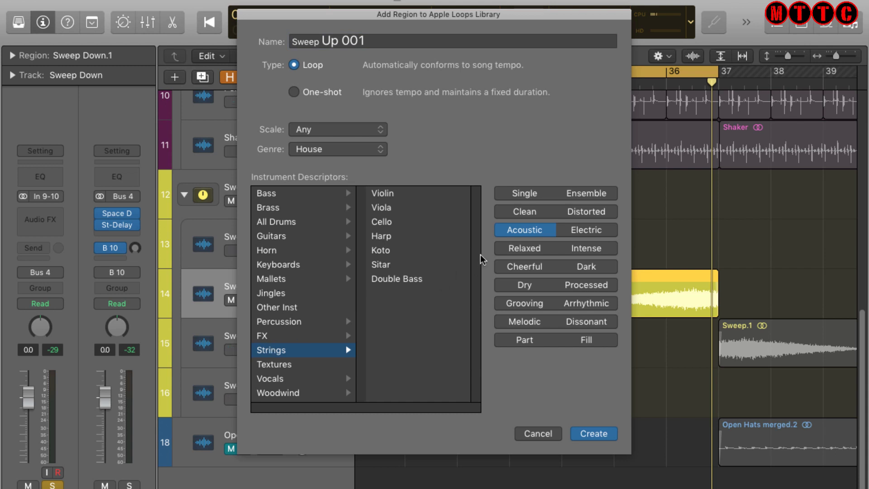
pyautogui.press('Up')
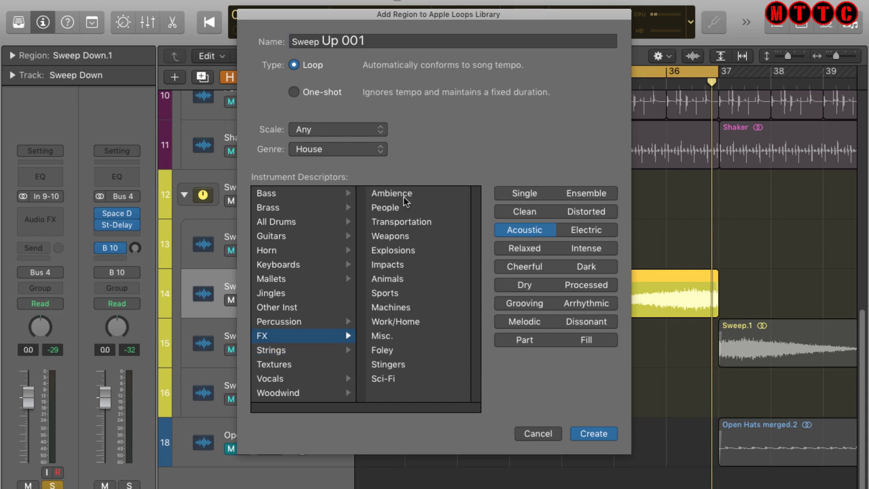
pyautogui.click(392, 193)
pyautogui.click(592, 431)
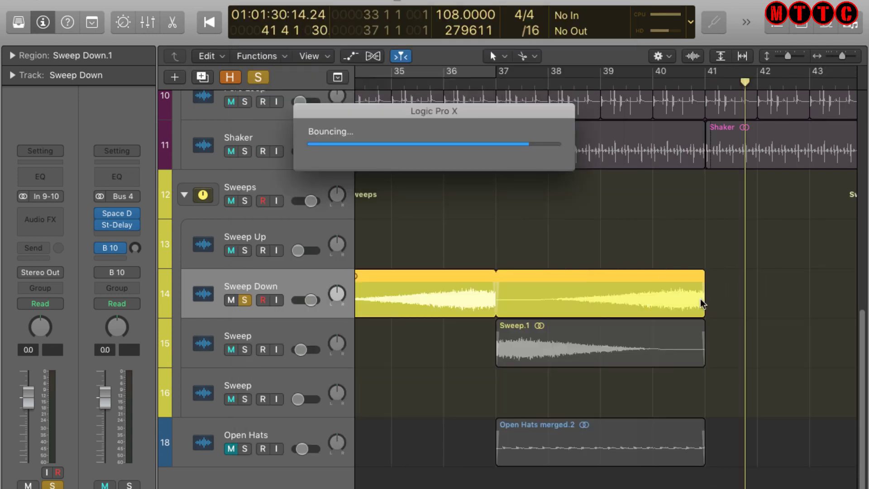
# Turn off solo on the Sweep Down track and mute it.
pyautogui.click(245, 300)
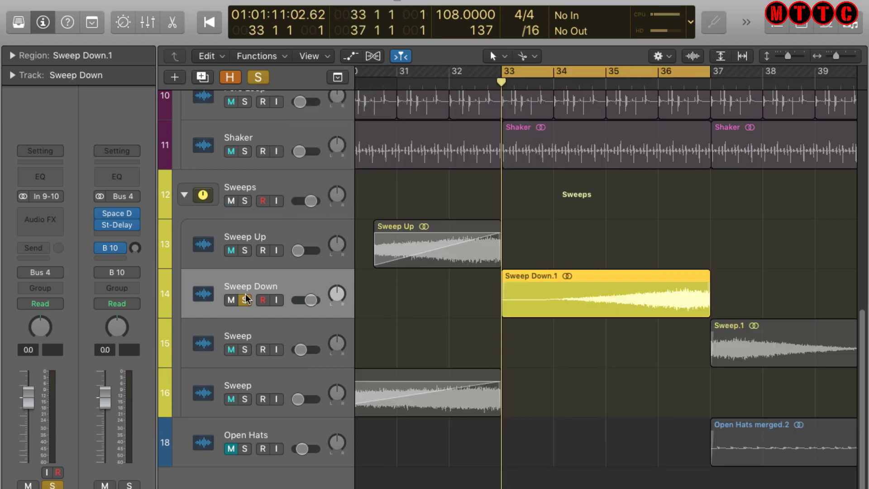
pyautogui.click(231, 300)
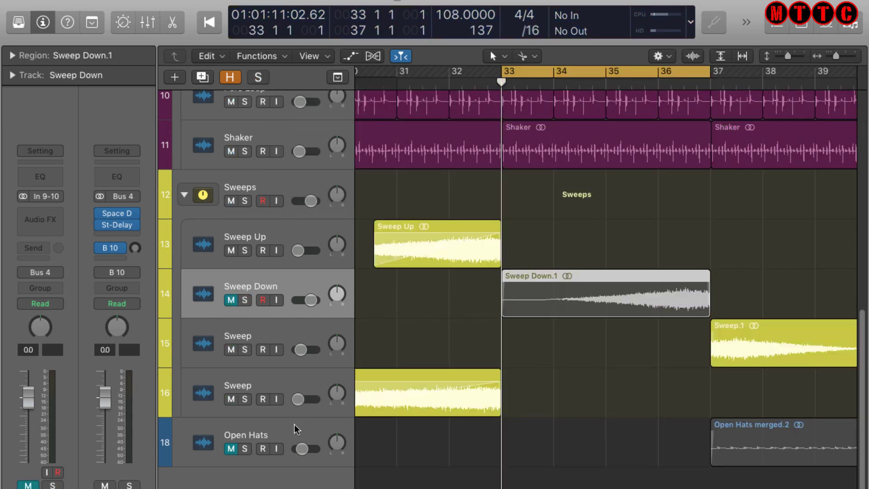
# Open the loop browser, preview the Sweep Up 001 loop, and hide the inspector.
pyautogui.click(828, 26)
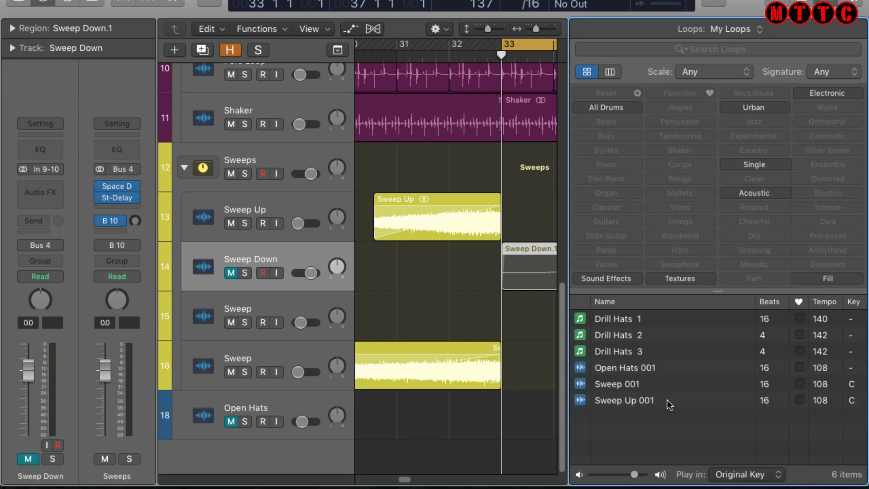
pyautogui.click(667, 401)
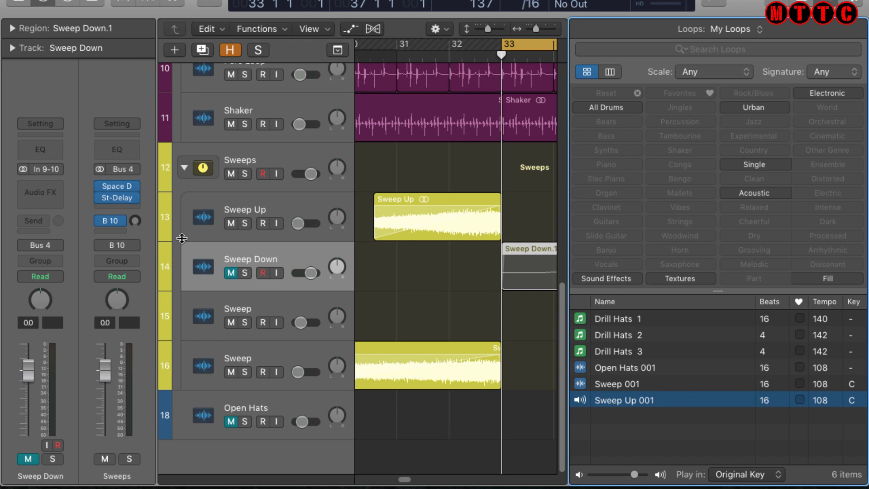
pyautogui.press('i')
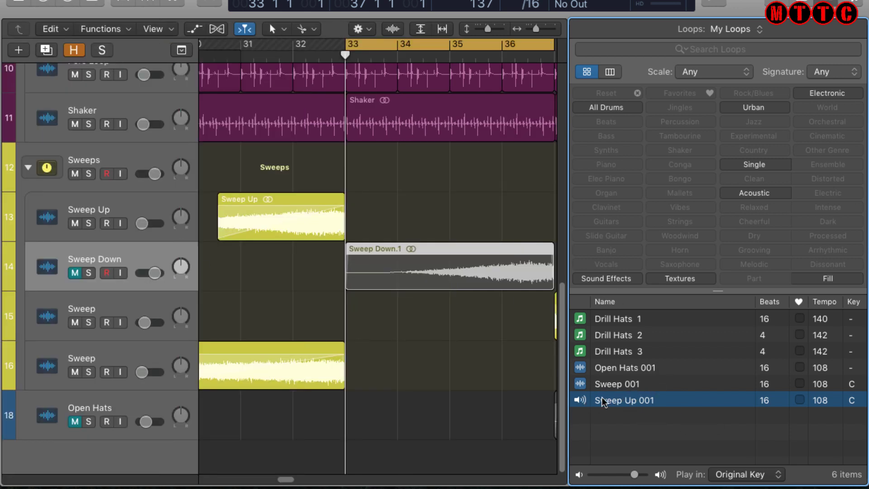
# Place the Sweep Up 001 loop on a new track at bar 33, close the loop browser, and play it in the mix.
pyautogui.moveTo(612, 403); pyautogui.dragTo(380, 465)
pyautogui.press('o')
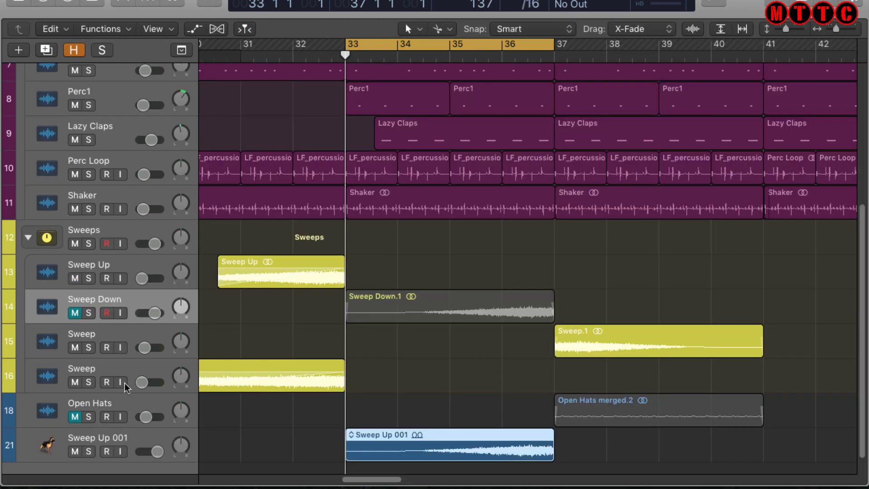
pyautogui.press('space')
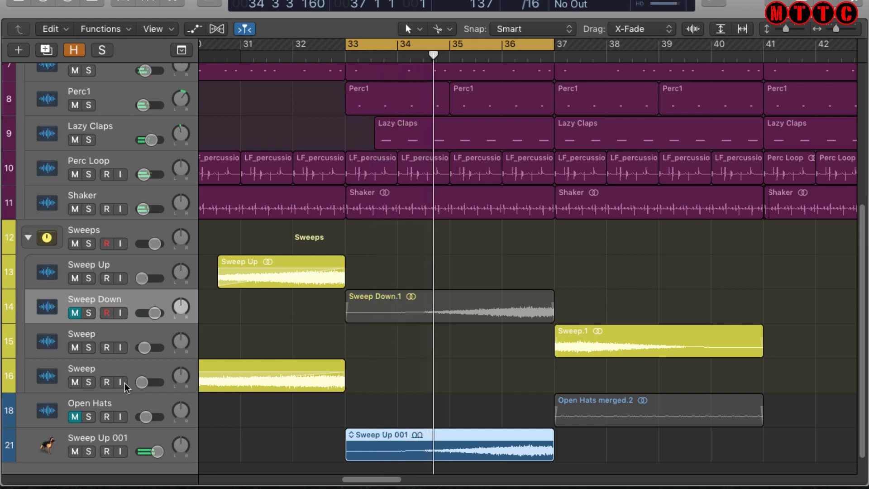
pyautogui.press('space')
# Lower the Sweep Up 001 track's volume to about -12.4 dB and set the Open Hats track's volume to 0.0 dB.
pyautogui.press('i')
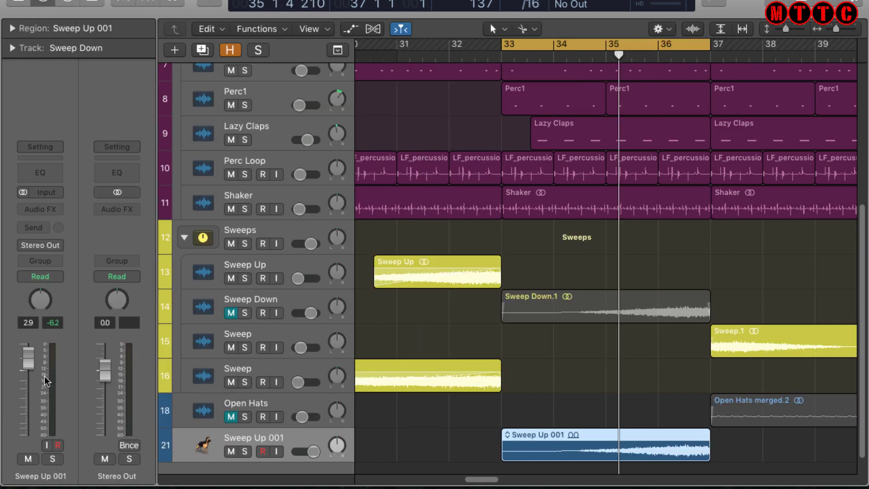
pyautogui.moveTo(32, 367); pyautogui.dragTo(35, 434)
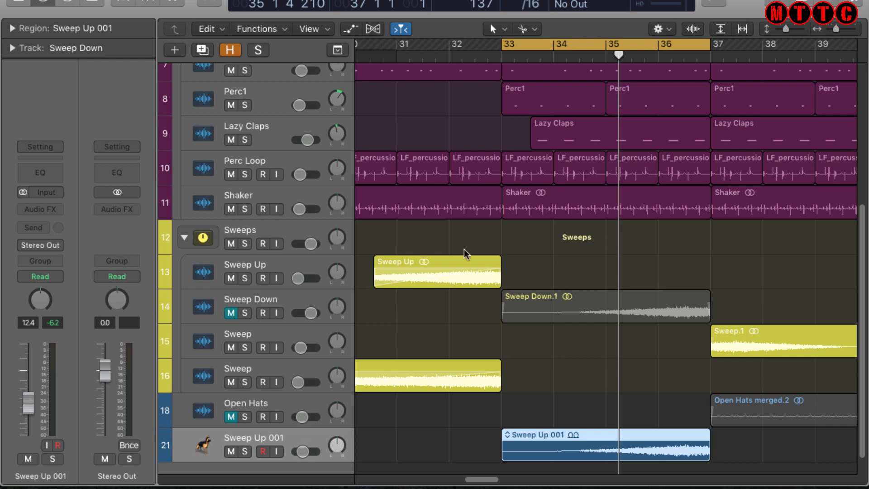
pyautogui.click(285, 406)
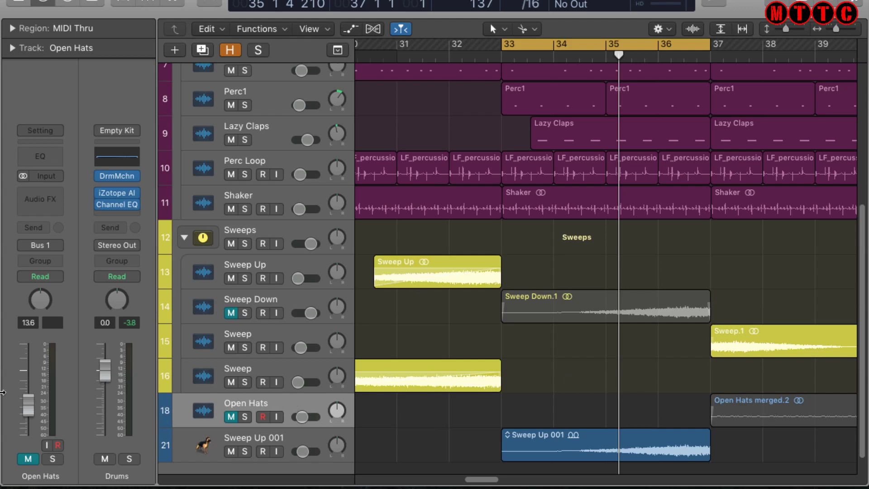
pyautogui.moveTo(30, 407); pyautogui.dragTo(26, 371)
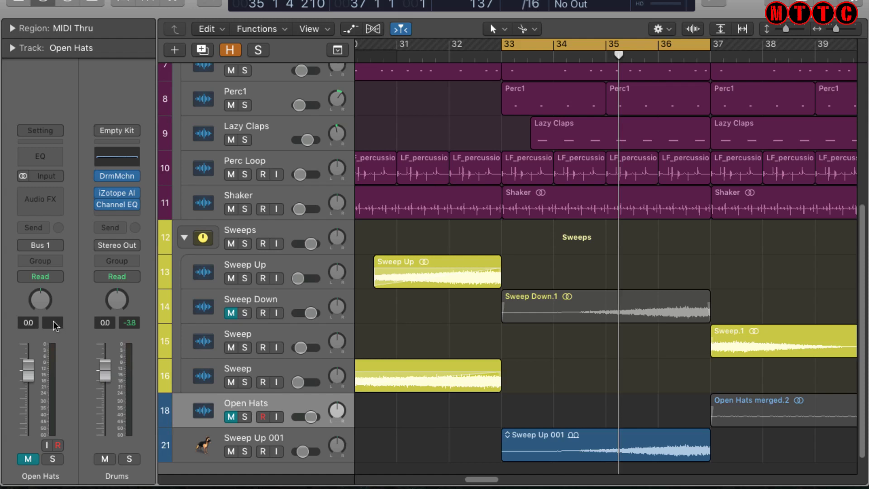
# Select the Sweep Up 001 track and play bars 33 to 37 to check its level in the mix.
pyautogui.click(256, 437)
pyautogui.press('space')
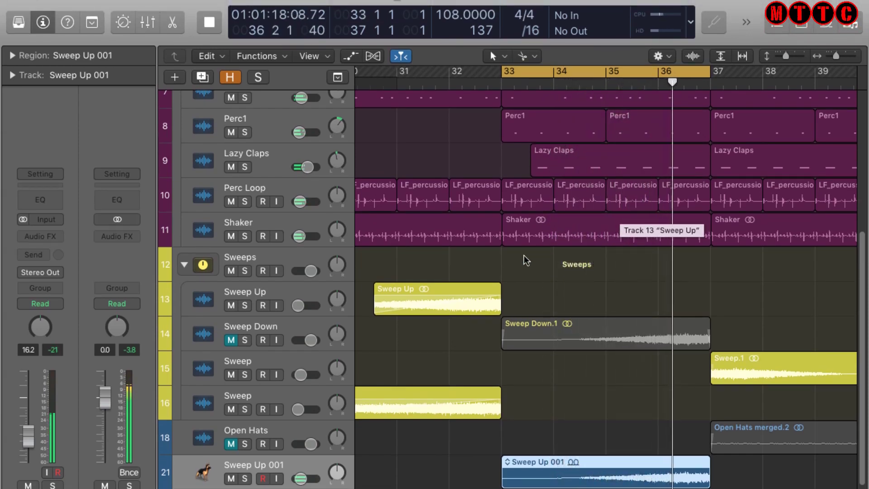
pyautogui.press('space')
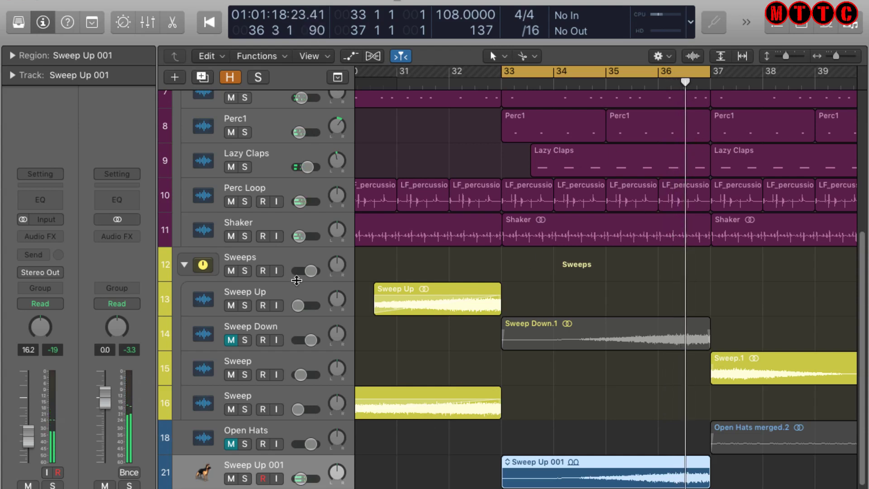
# Solo the Sweep Up 001 track, set the project tempo to 130 BPM, and play the loop to test how it follows.
pyautogui.click(245, 479)
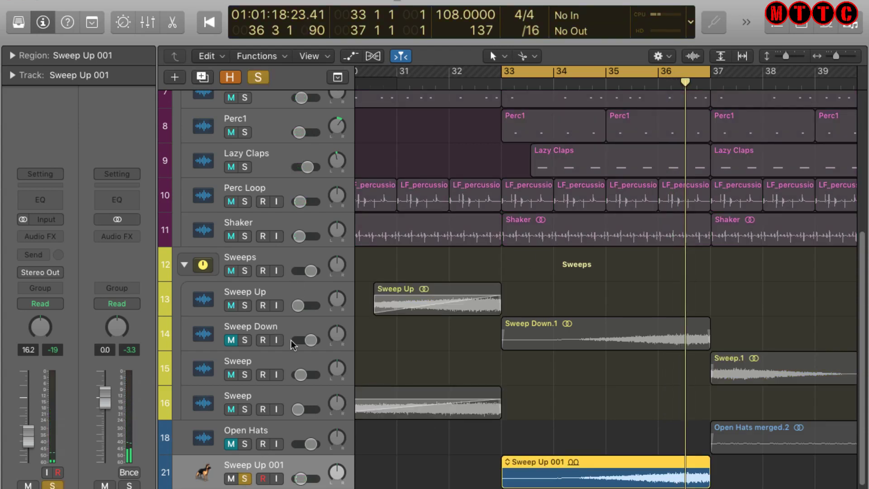
pyautogui.moveTo(452, 15); pyautogui.dragTo(452, 5)
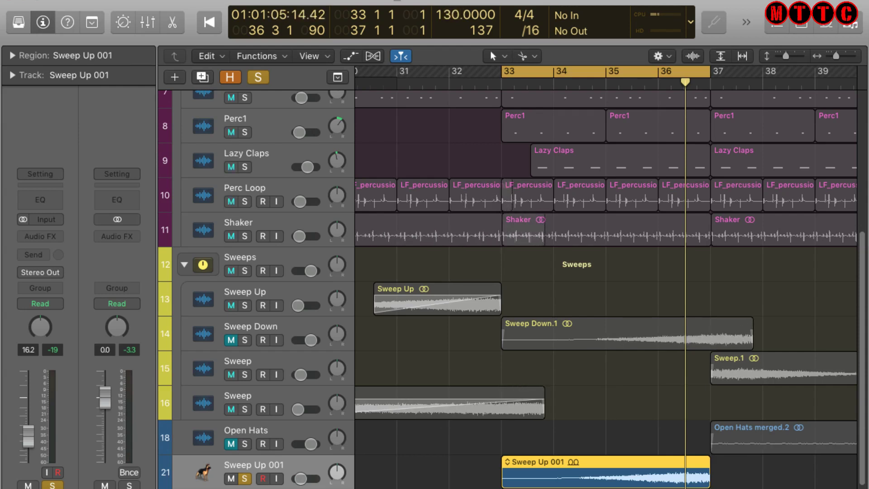
pyautogui.press('space')
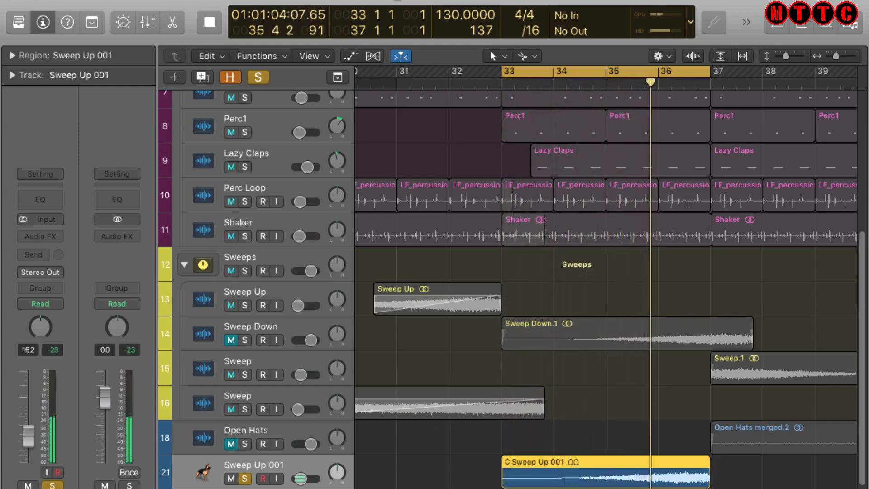
pyautogui.press('space')
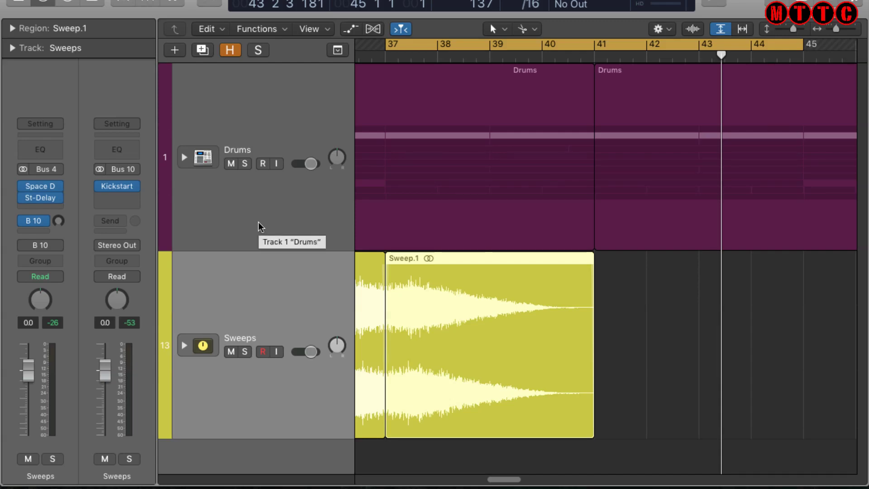
# Create one Software Instrument track with the default patch and set its instrument to No Plug-in.
pyautogui.hotkey('shift', 'space')
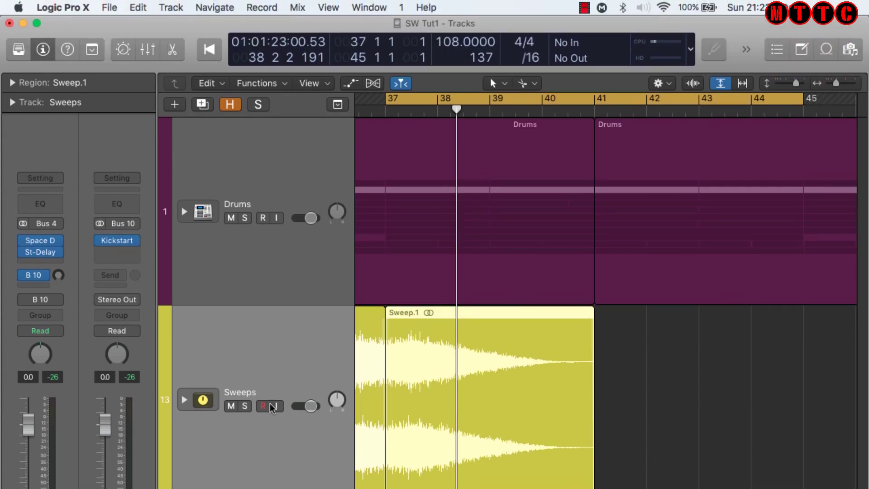
pyautogui.click(174, 105)
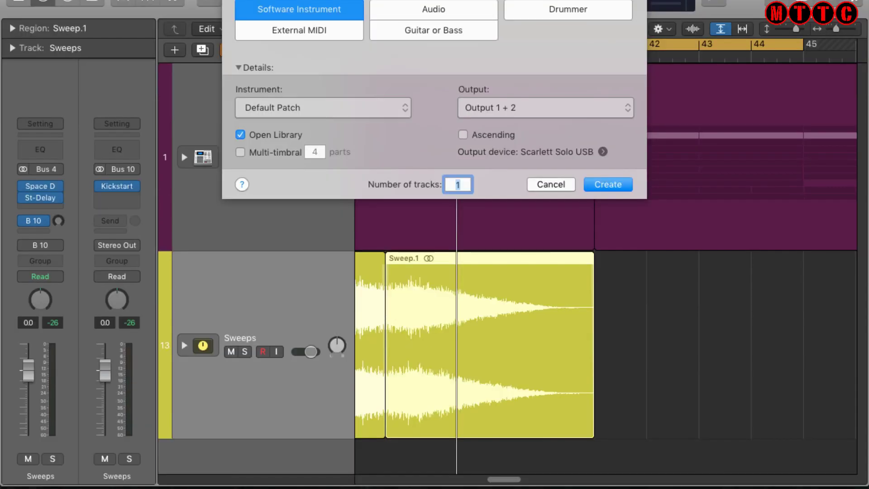
pyautogui.press('Return')
pyautogui.click(212, 173)
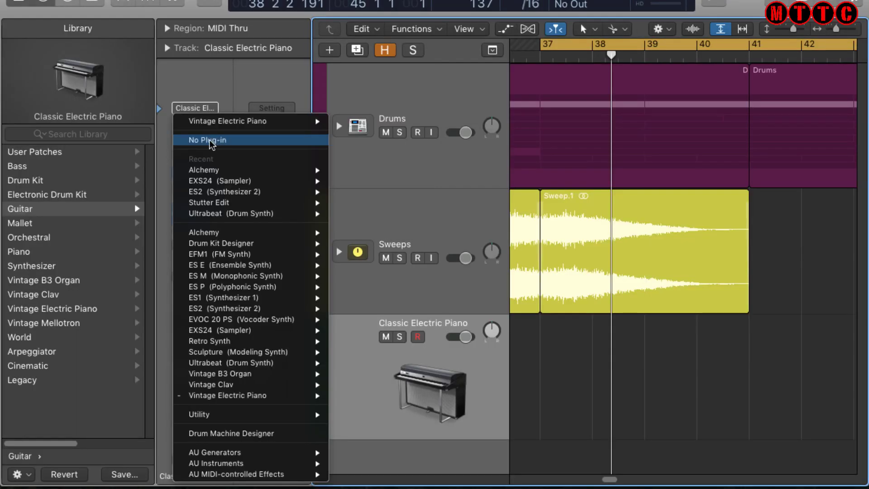
pyautogui.click(211, 142)
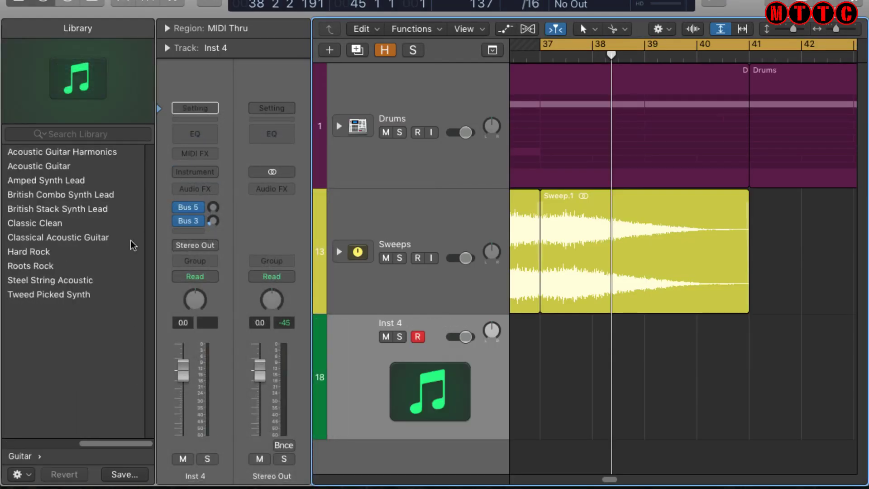
# Load the Muted Electric patch from the Legacy GarageBand guitars onto the new instrument track.
pyautogui.moveTo(85, 443); pyautogui.dragTo(9, 443)
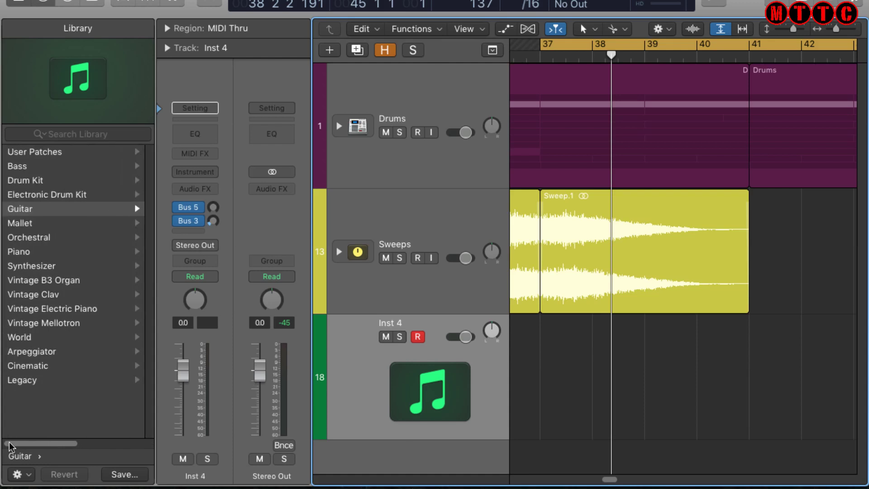
pyautogui.click(35, 381)
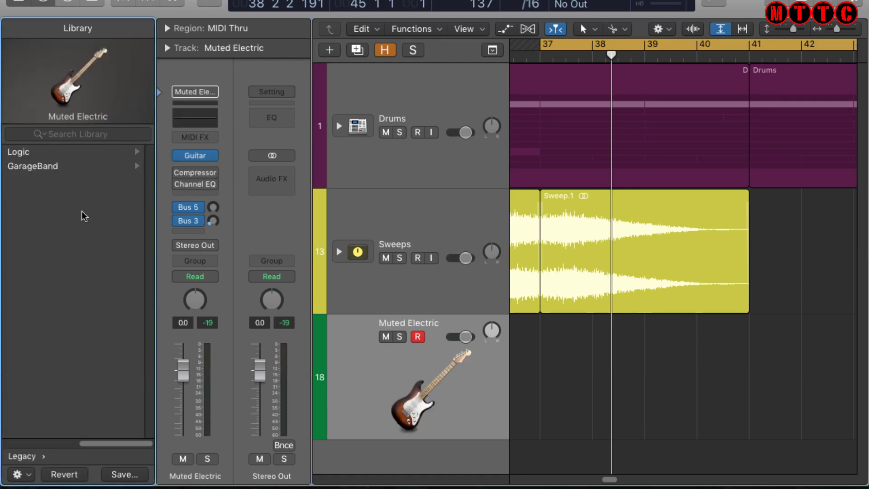
pyautogui.click(50, 167)
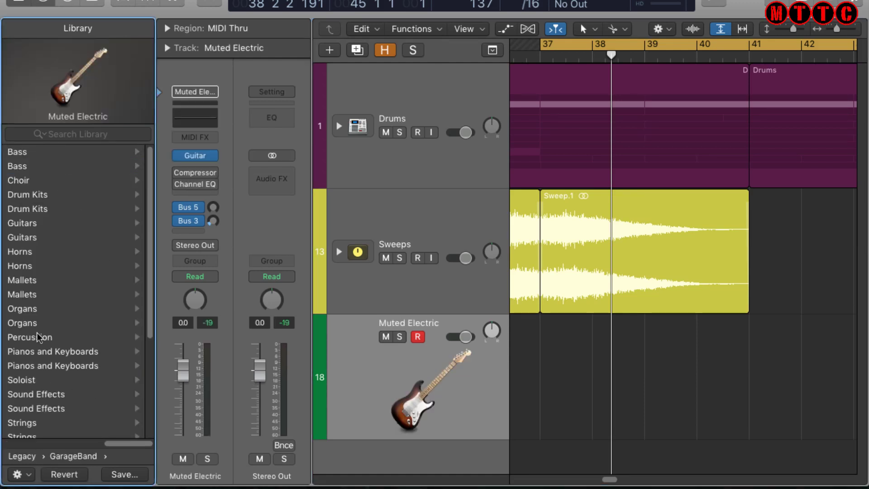
pyautogui.click(21, 238)
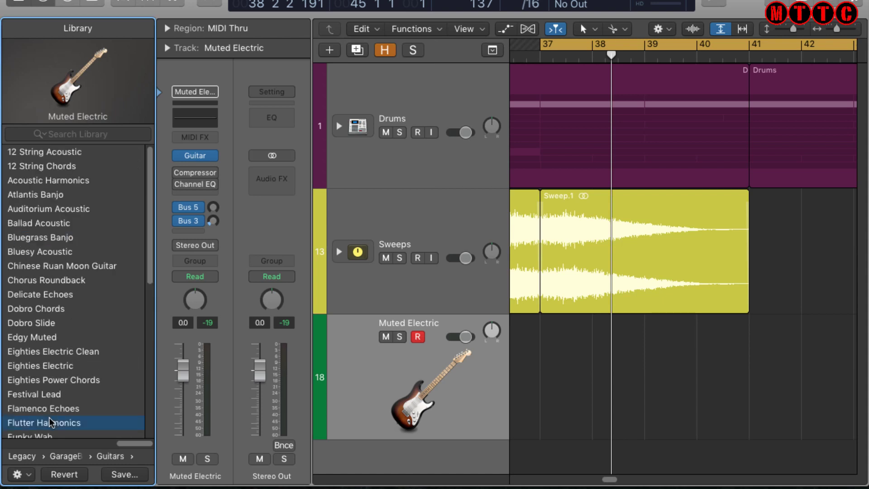
pyautogui.scroll(-2, 142, 283)
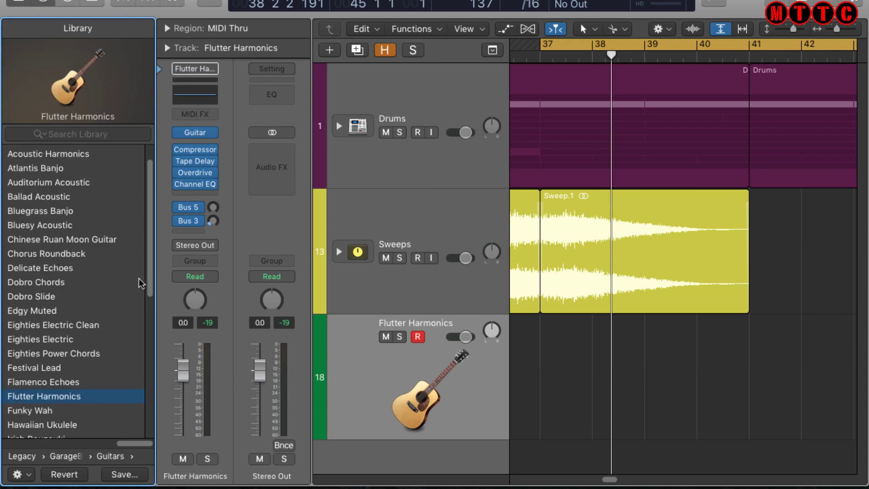
pyautogui.moveTo(149, 287); pyautogui.dragTo(138, 351)
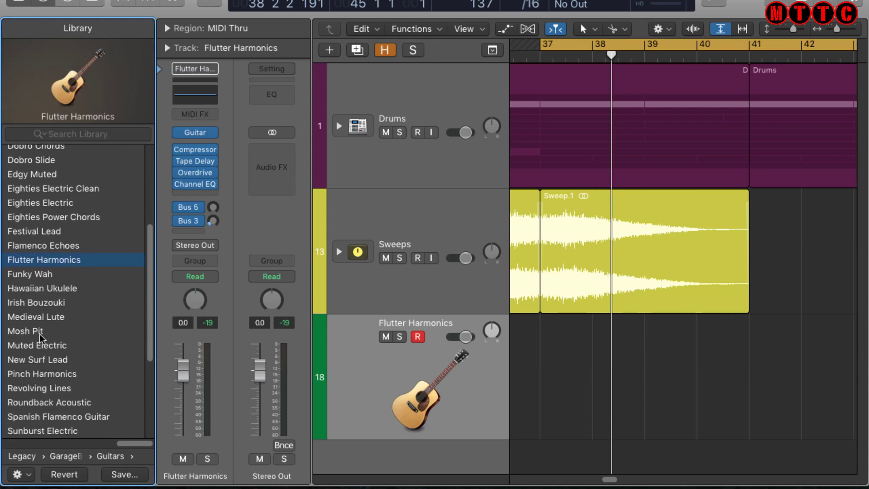
pyautogui.click(37, 346)
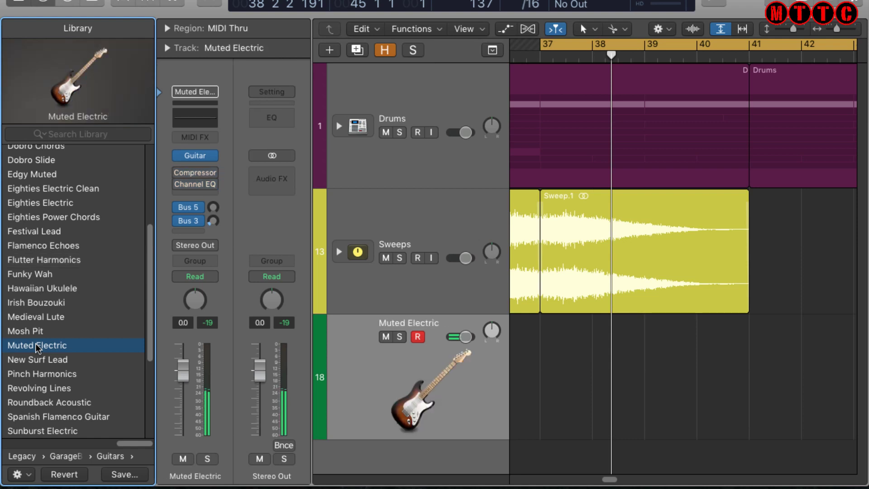
# Record a MIDI part on the Muted Electric track across bars 37 to 45 and play it back.
pyautogui.click(417, 372)
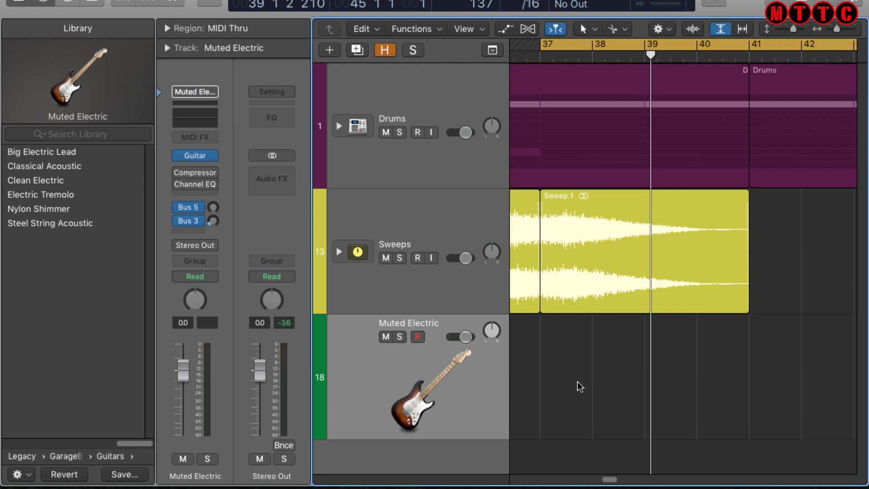
pyautogui.press('r')
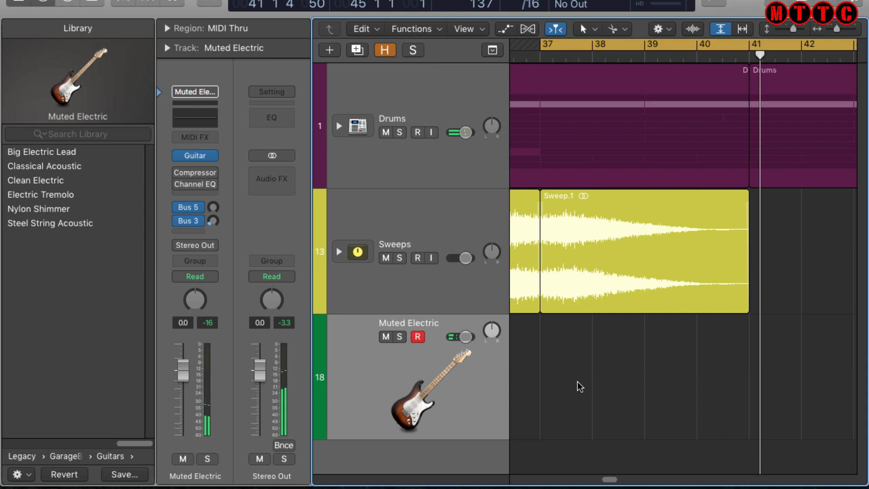
pyautogui.press('space')
pyautogui.press('r')
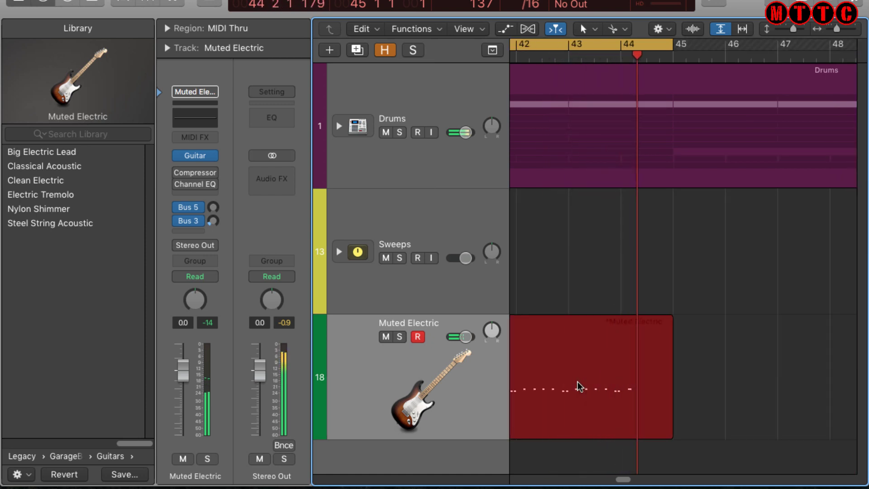
pyautogui.press('space')
pyautogui.press('space')
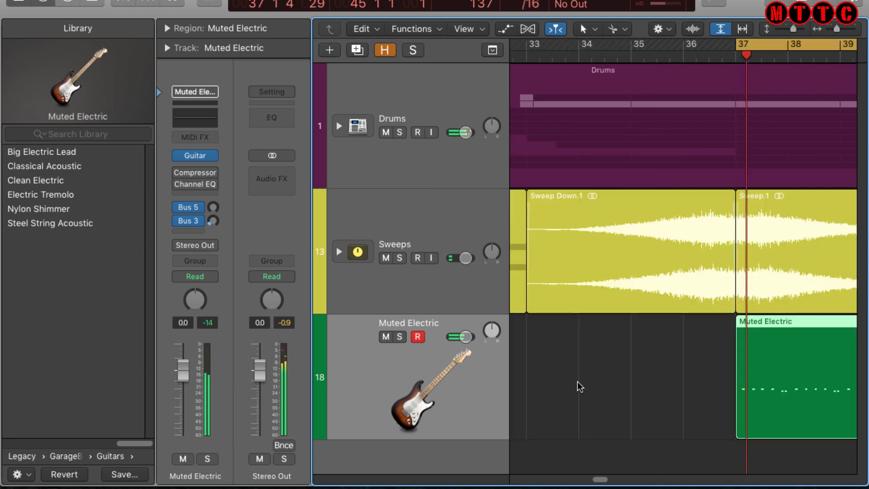
# Open the Muted Electric region in the Piano Roll, hide the inspector, and collapse the view to the used notes across the whole region.
pyautogui.press('2')
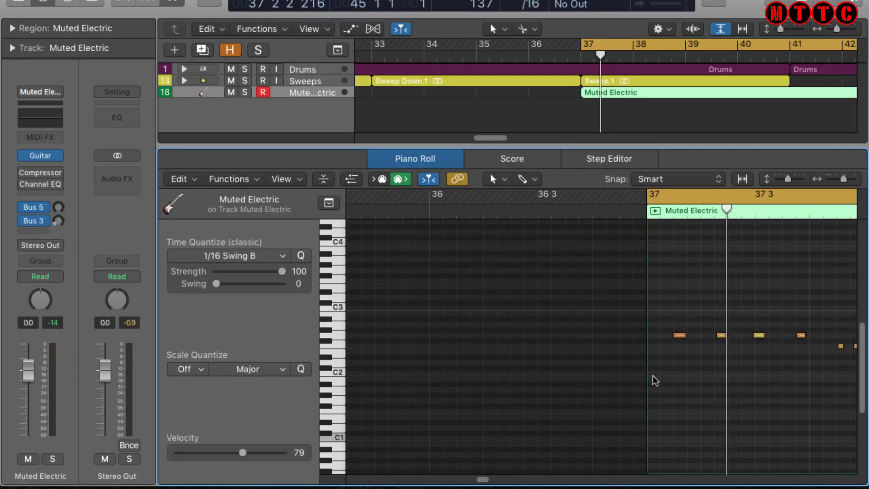
pyautogui.press('i')
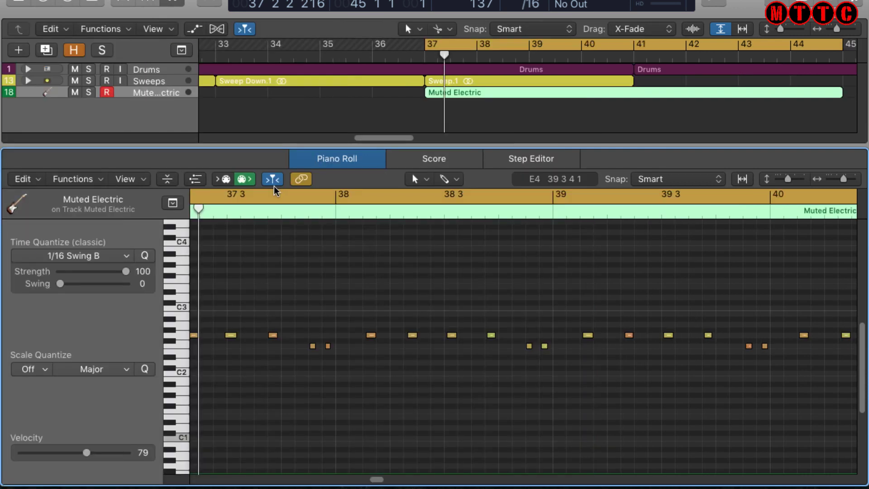
pyautogui.click(167, 179)
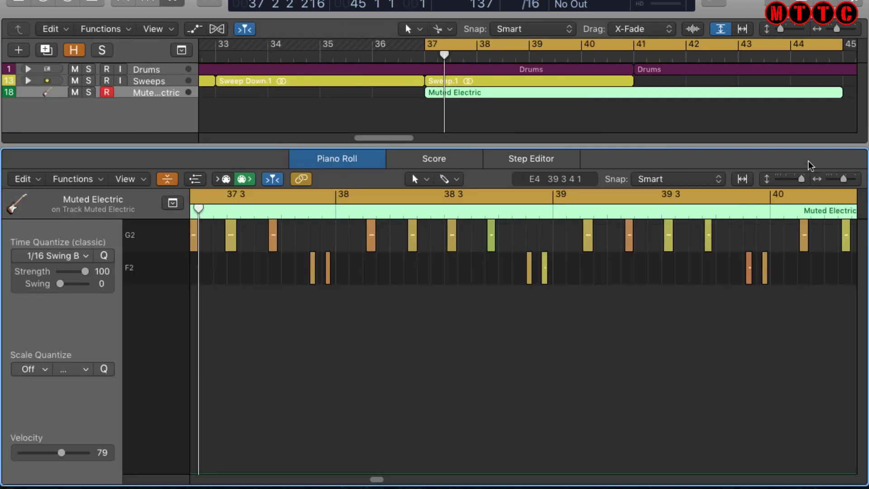
pyautogui.moveTo(844, 179); pyautogui.dragTo(834, 183)
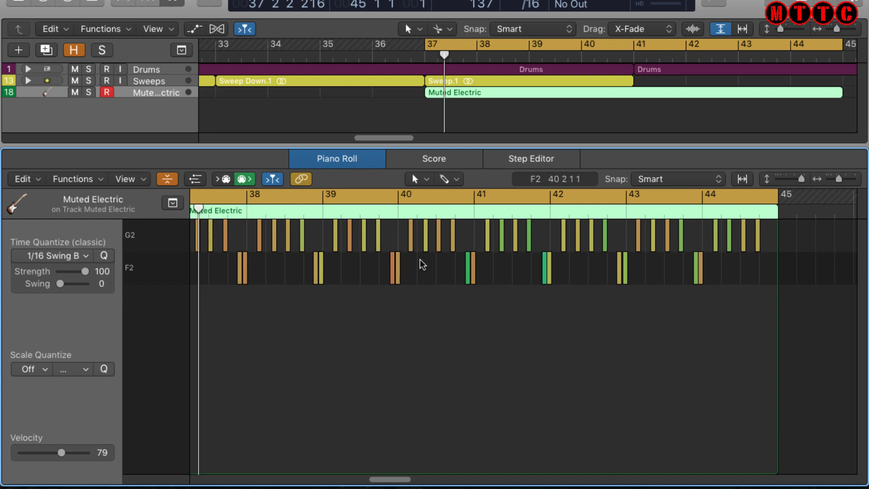
# Check individual F2 note velocities, then open MIDI Transform for the Muted Electric region with the Fixed Velocity preset.
pyautogui.click(468, 270)
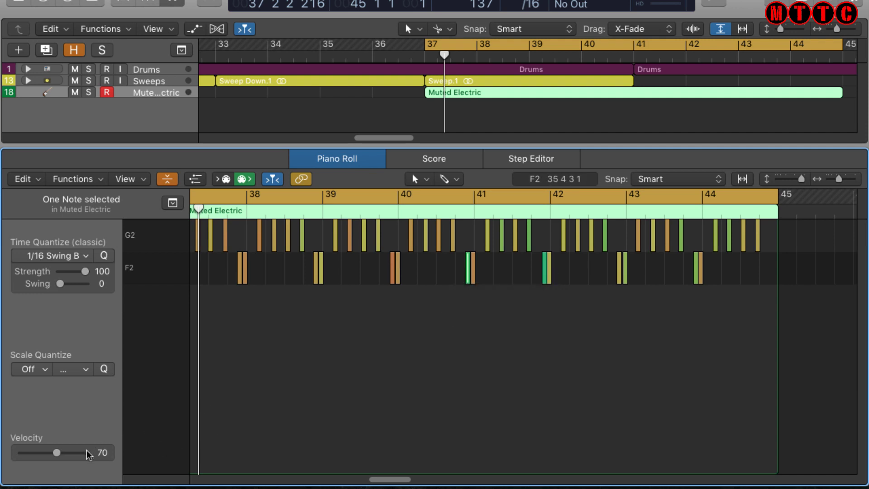
pyautogui.click(394, 282)
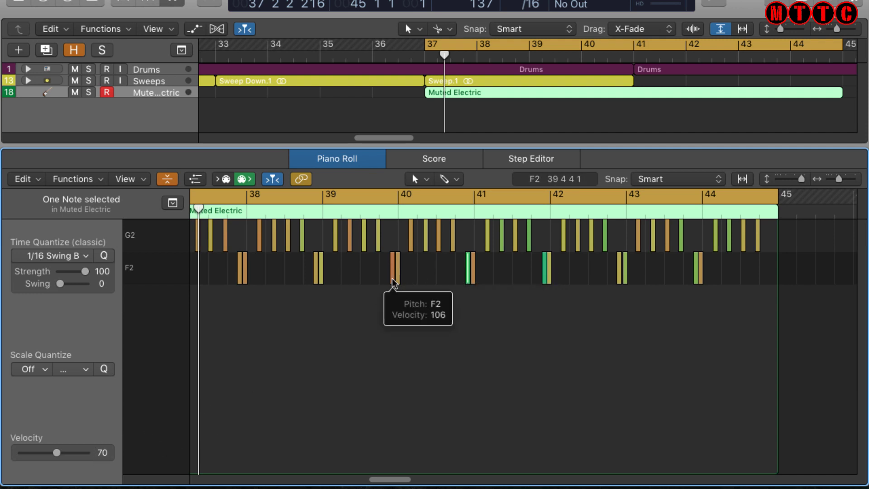
pyautogui.click(469, 277)
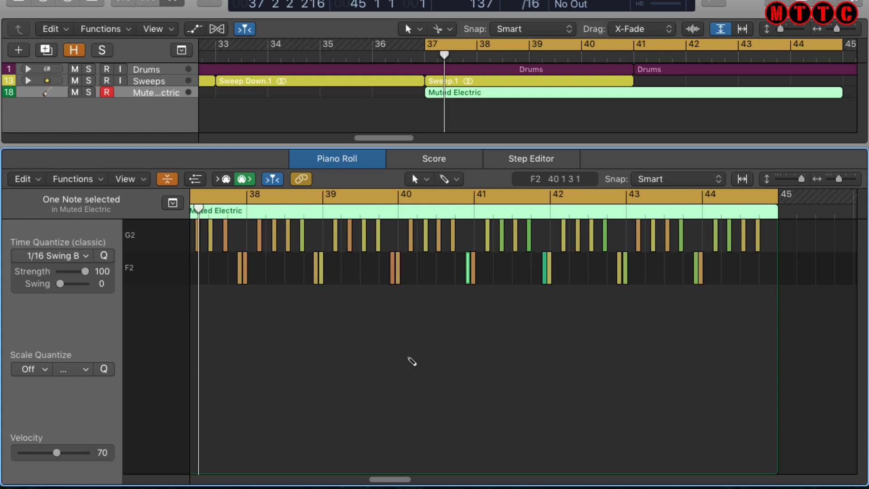
pyautogui.press('cmd+9')
pyautogui.click(273, 48)
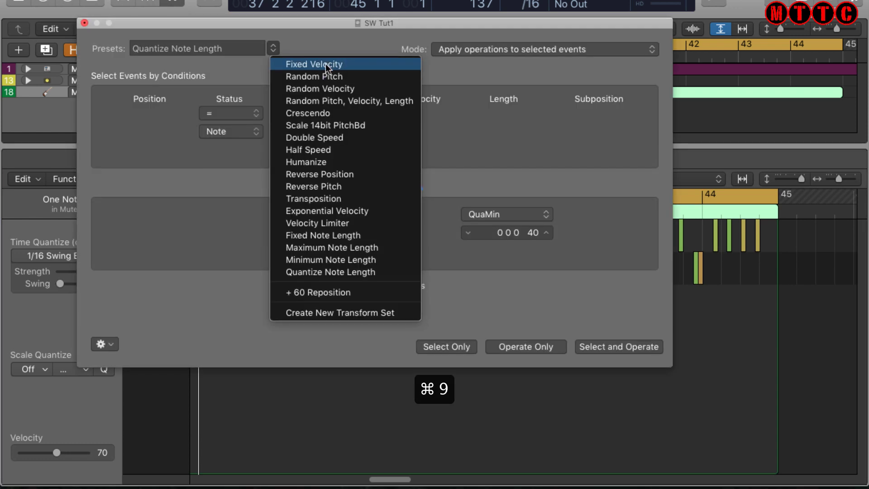
pyautogui.click(352, 68)
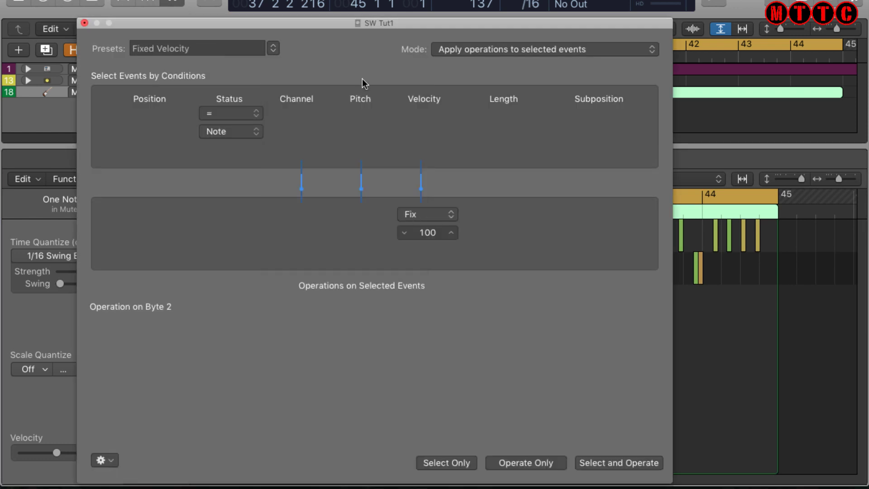
# Set the velocity operation to Max with a value of 70 and apply it to all notes in the region.
pyautogui.click(433, 219)
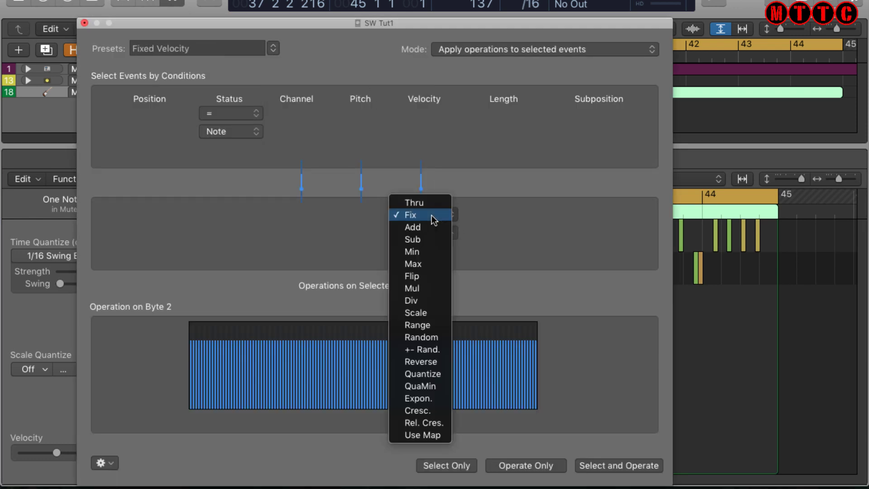
pyautogui.click(423, 264)
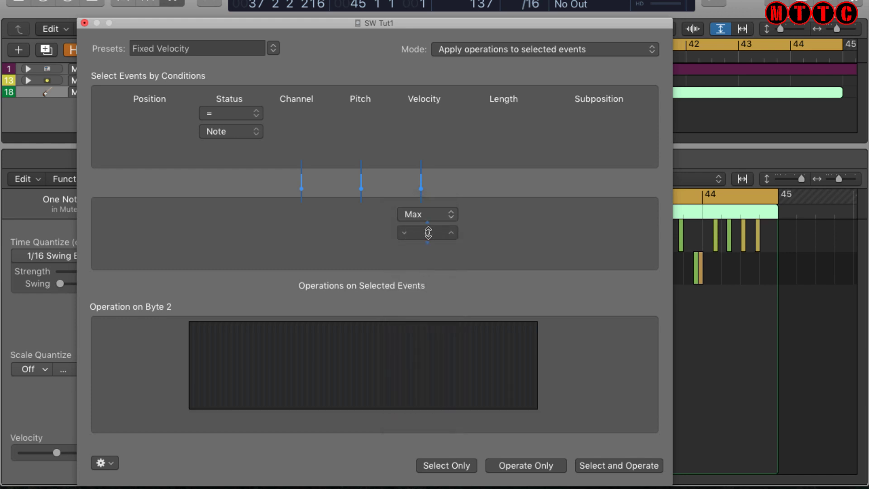
pyautogui.doubleClick(428, 233)
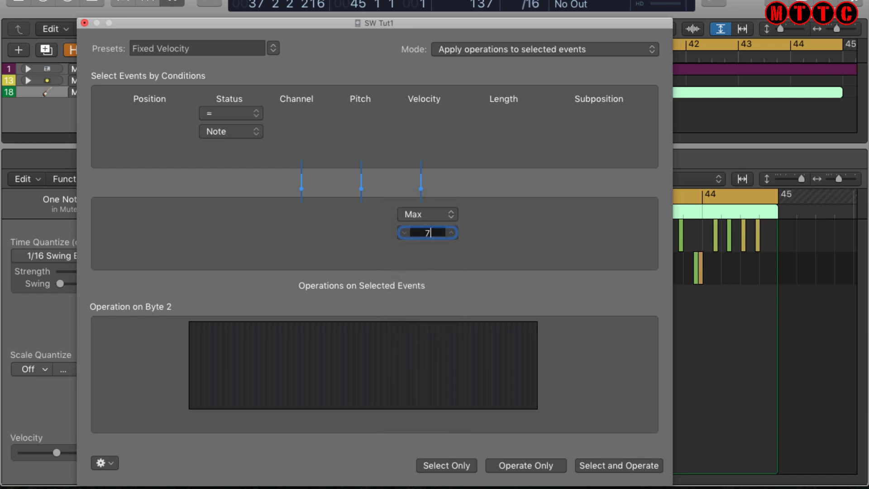
pyautogui.write('70')
pyautogui.press('Return')
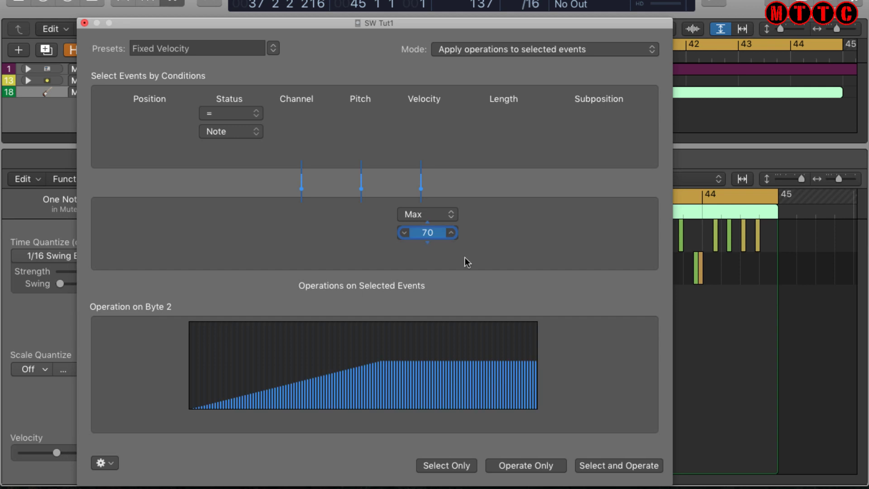
pyautogui.click(596, 466)
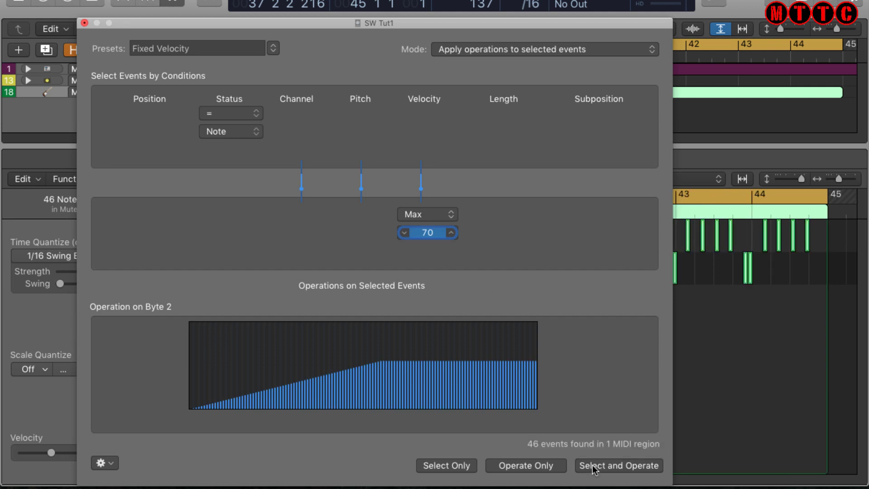
# Play back the velocity-limited part and close the MIDI Transform window.
pyautogui.click(737, 388)
pyautogui.press('space')
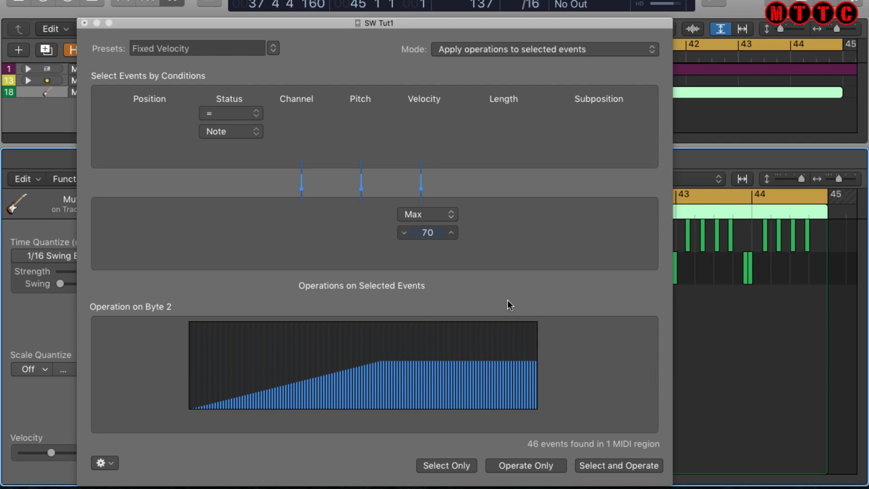
pyautogui.click(84, 23)
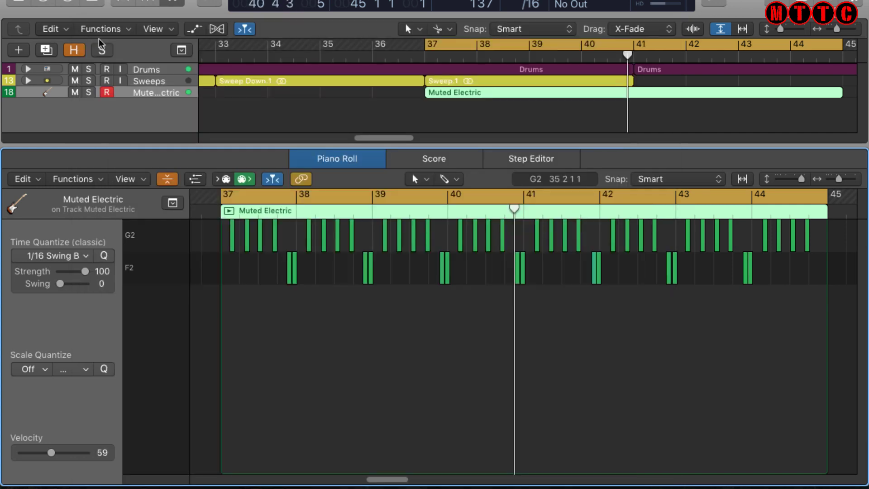
# Quantize all notes in the Muted Electric region to 1/16 Swing B.
pyautogui.press('super+Right')
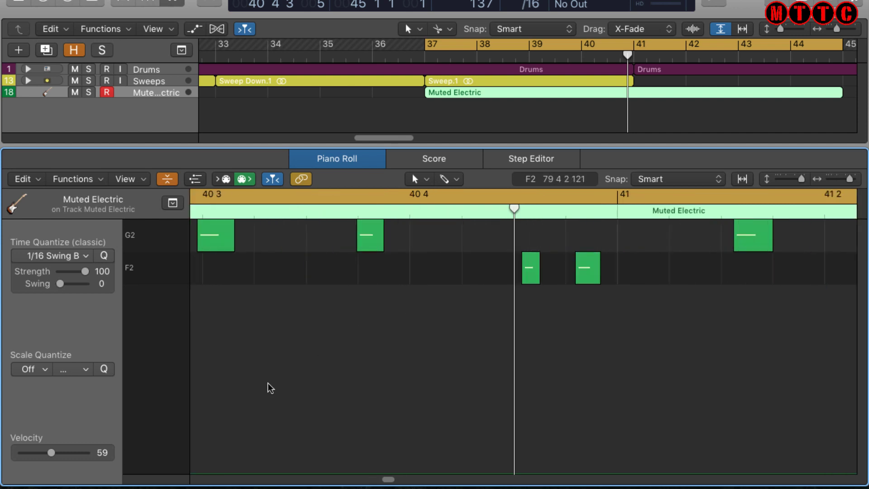
pyautogui.press('super+a')
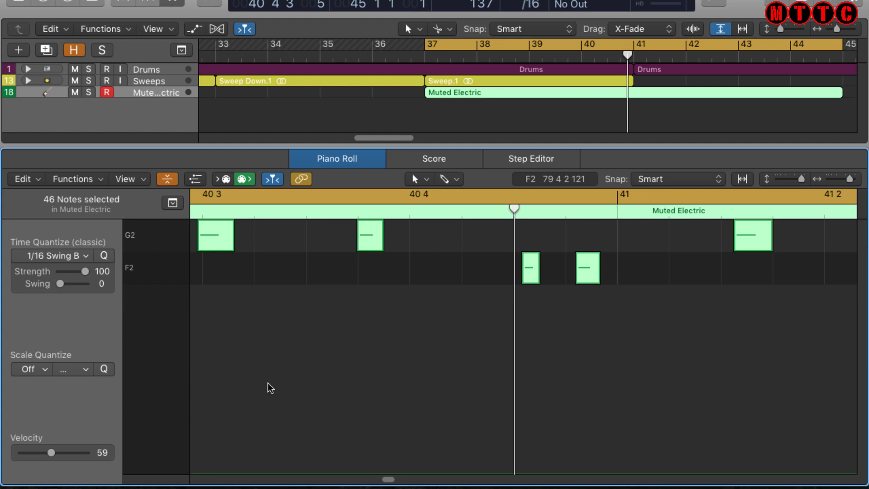
pyautogui.press('q')
pyautogui.click(333, 375)
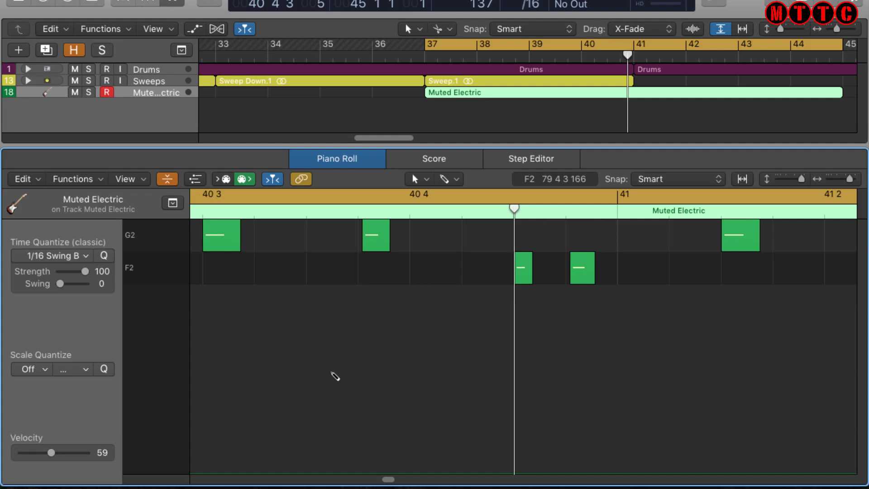
# Reopen MIDI Transform with the Humanize preset and set its random velocity range to 5.
pyautogui.press('super+9')
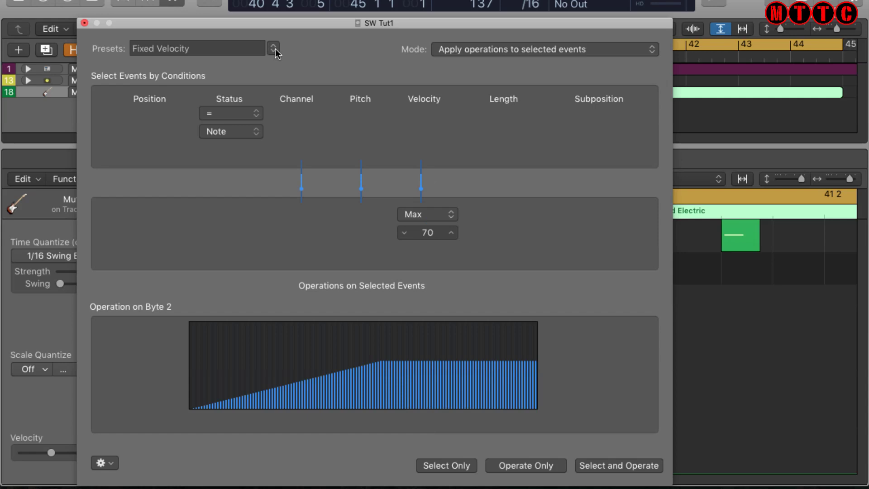
pyautogui.click(274, 48)
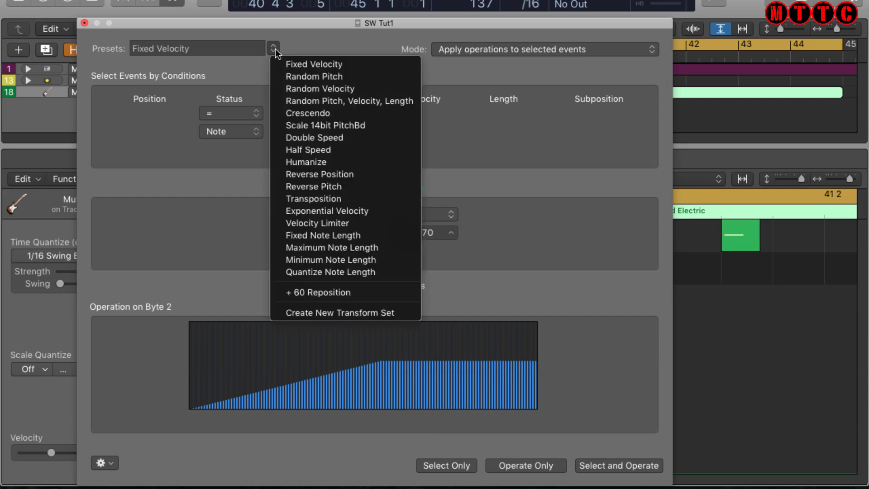
pyautogui.click(320, 161)
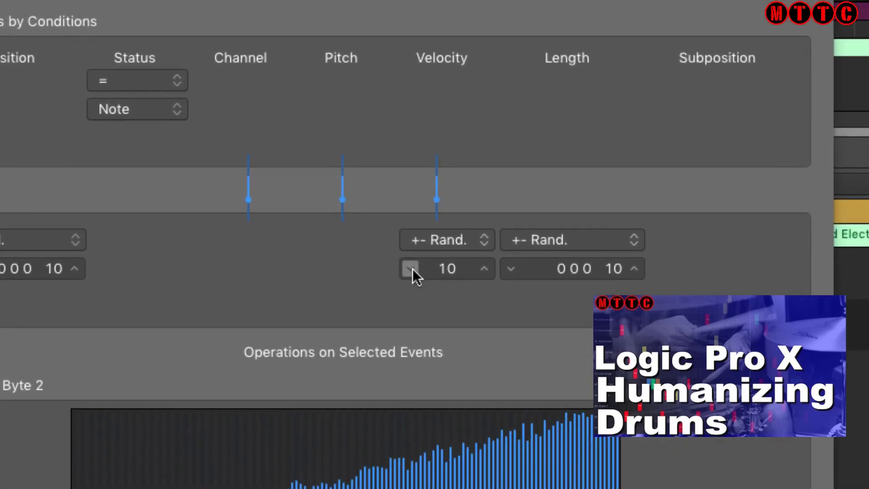
pyautogui.click(404, 232)
pyautogui.click(414, 269)
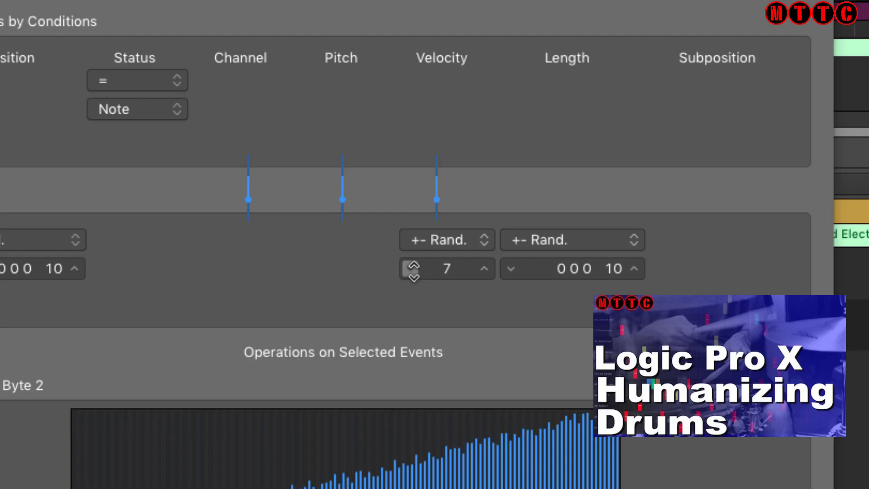
pyautogui.click(414, 269)
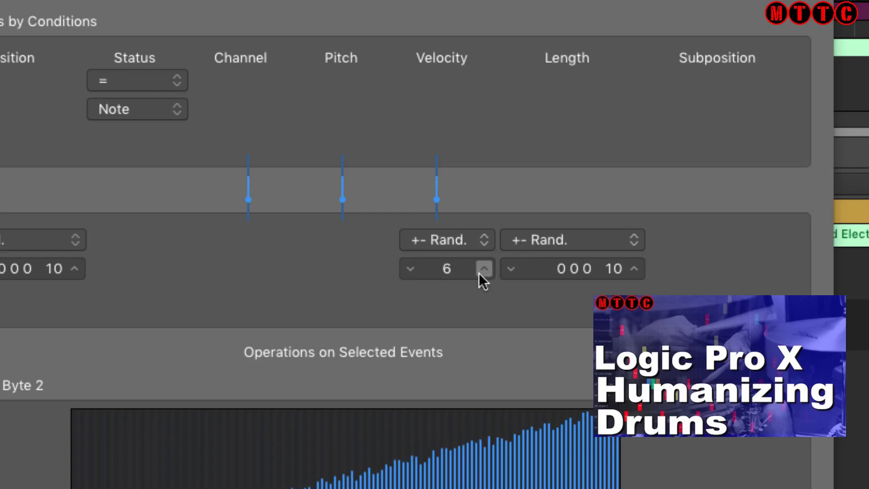
pyautogui.click(411, 268)
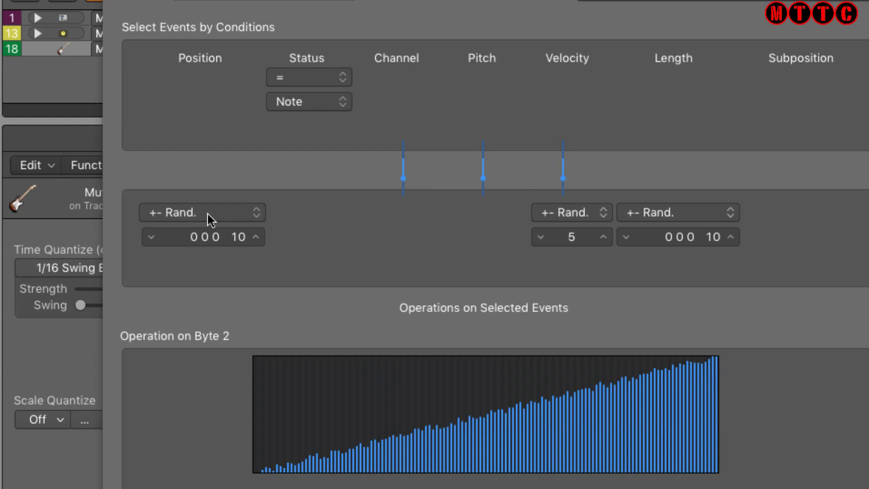
# Set the random position range to 0 0 0 20, apply Humanize to all notes, and close the MIDI Transform window.
pyautogui.doubleClick(238, 238)
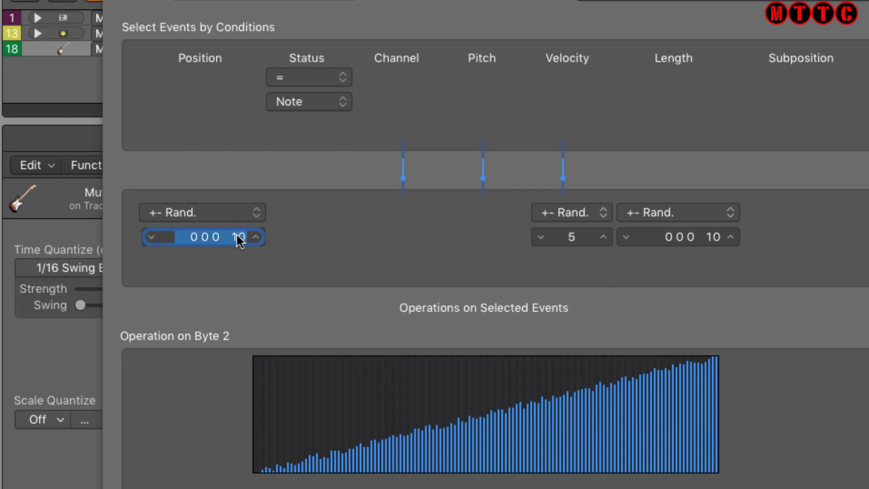
pyautogui.doubleClick(236, 232)
pyautogui.click(237, 235)
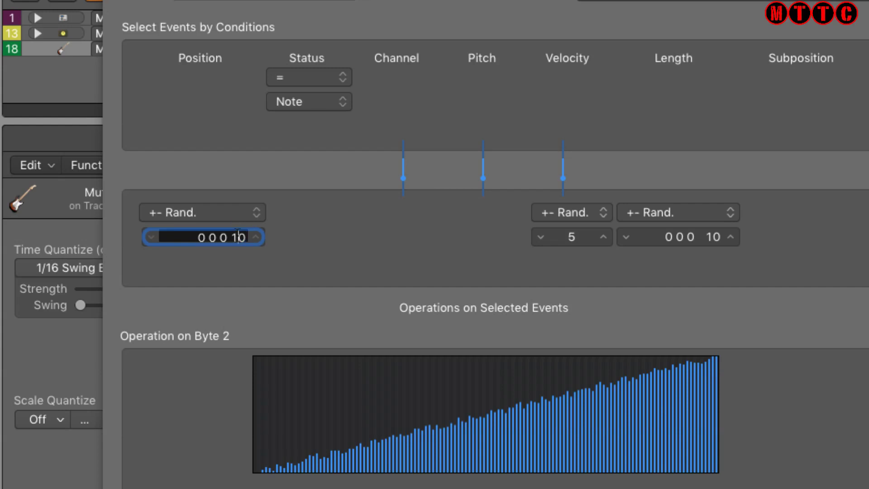
pyautogui.press('BackSpace')
pyautogui.write('2')
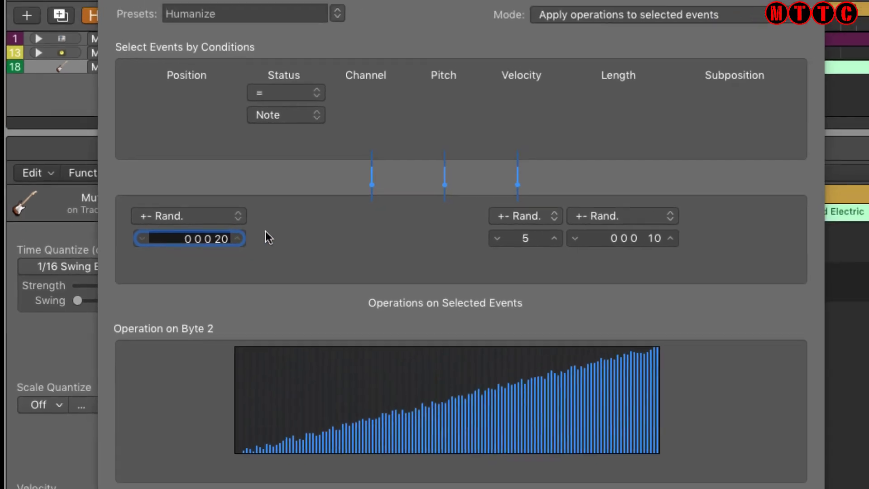
pyautogui.press('Return')
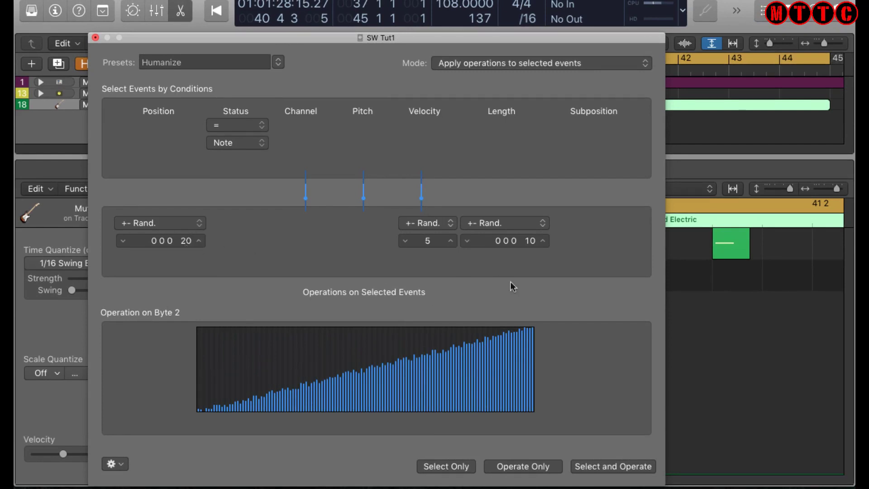
pyautogui.click(594, 461)
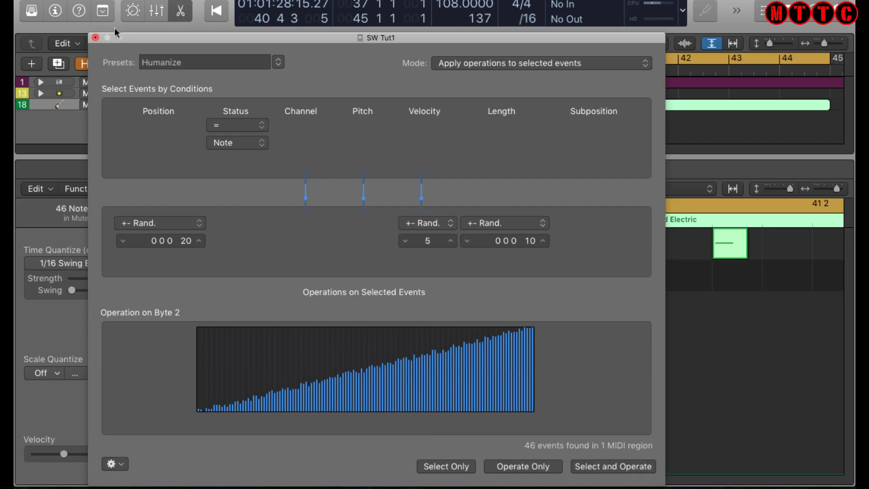
pyautogui.click(96, 37)
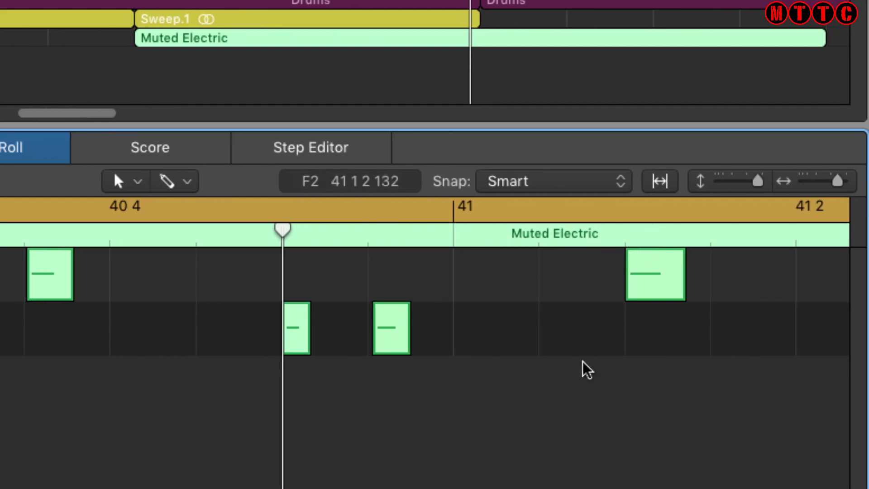
# Examine the humanized note positions against the grid from bar 41 back to bar 39.
pyautogui.click(654, 306)
pyautogui.click(653, 277)
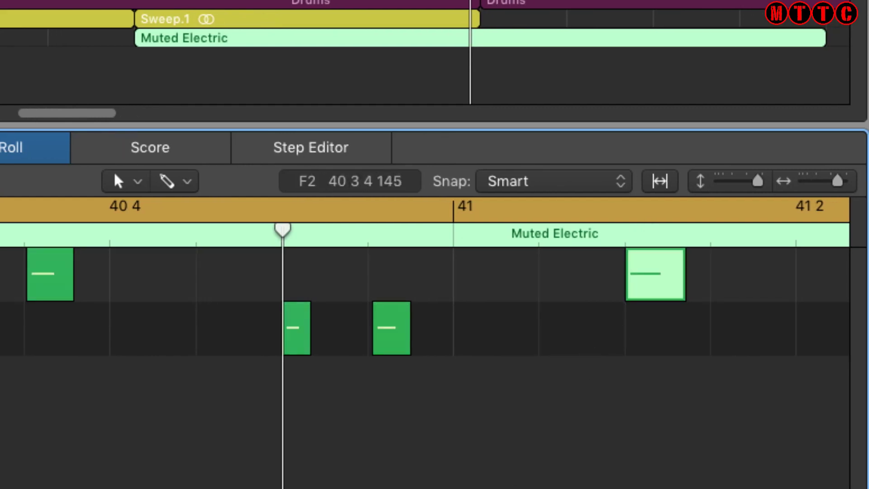
pyautogui.hscroll(-6, 426, 299)
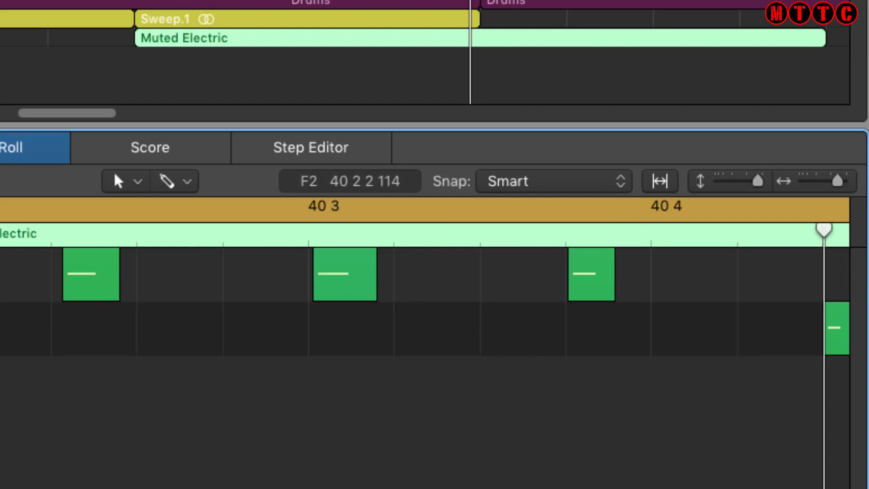
pyautogui.hscroll(-15, 426, 299)
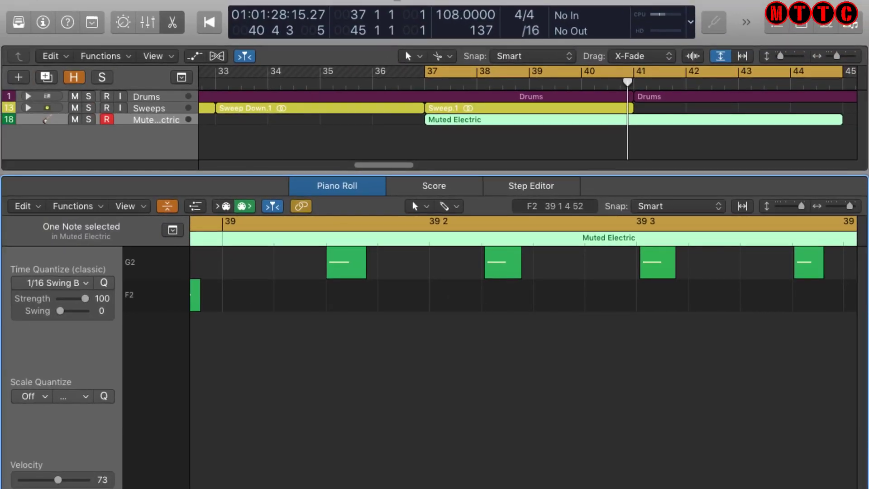
# Play back the humanized part, close the Piano Roll, and solo the Muted Electric track.
pyautogui.press('space')
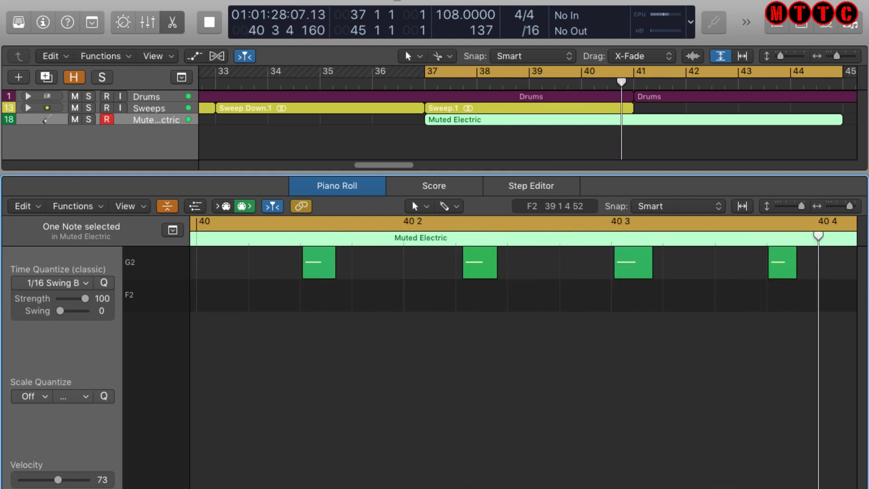
pyautogui.press('e')
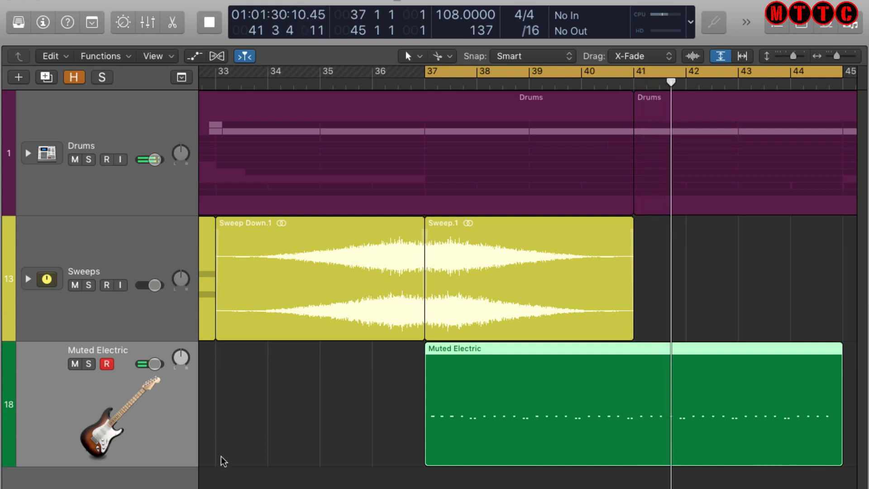
pyautogui.click(87, 363)
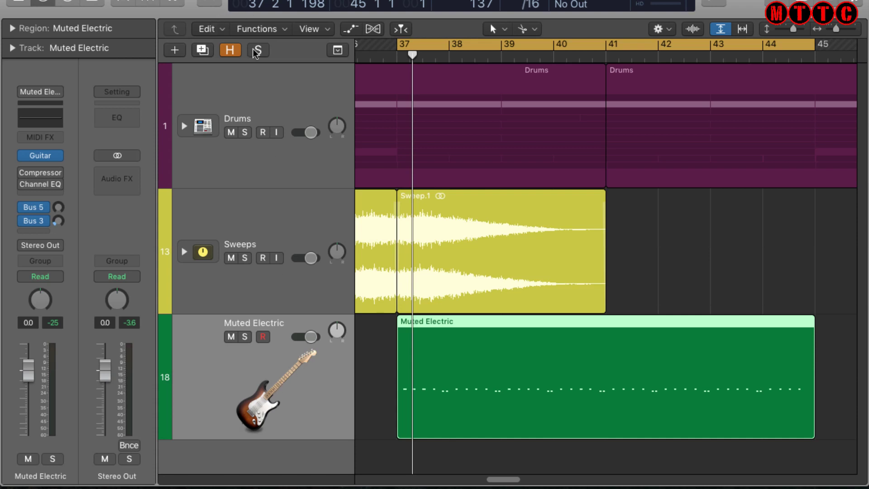
# Create one Guitar or Bass track on Input 1 with the default patch and input monitoring enabled.
pyautogui.click(176, 49)
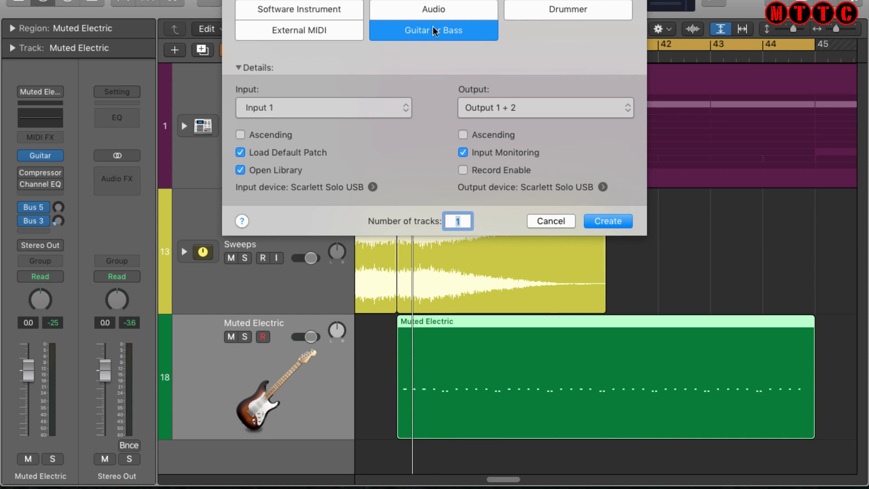
pyautogui.click(604, 222)
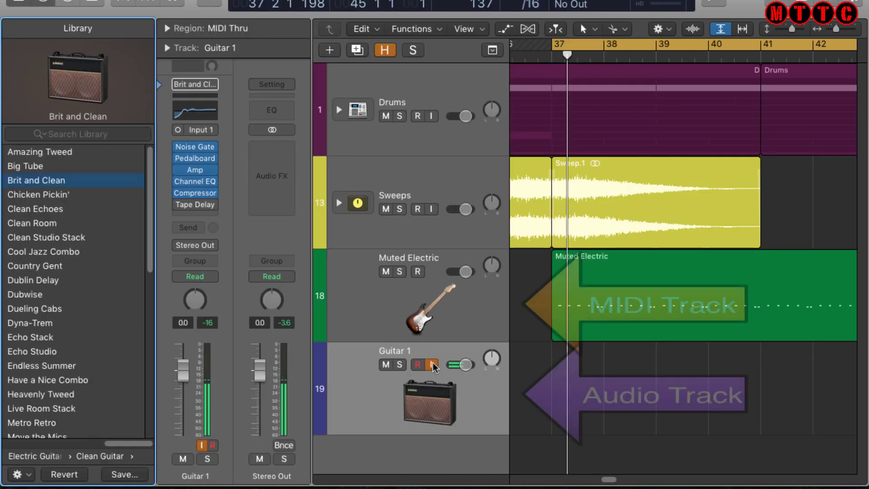
# Turn off input monitoring on the Guitar 1 track and load the Amazing Tweed patch from Electric Guitar and Bass > Clean Guitar.
pyautogui.click(432, 365)
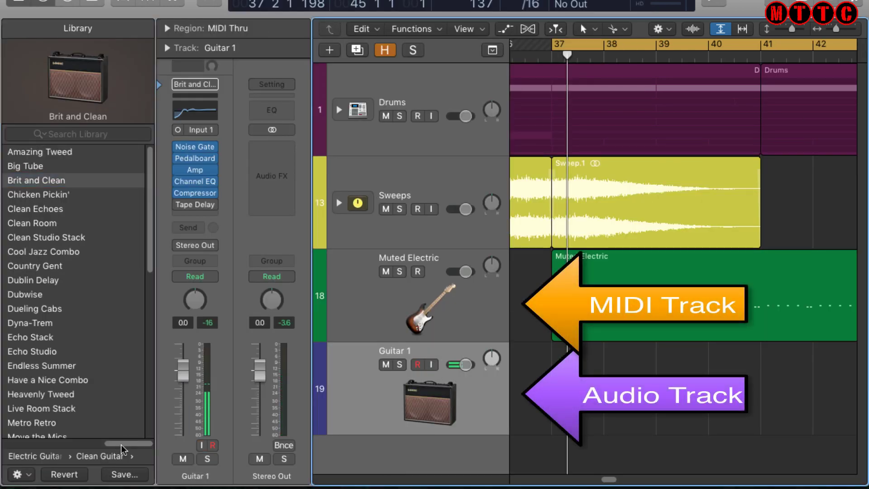
pyautogui.moveTo(121, 445); pyautogui.dragTo(20, 432)
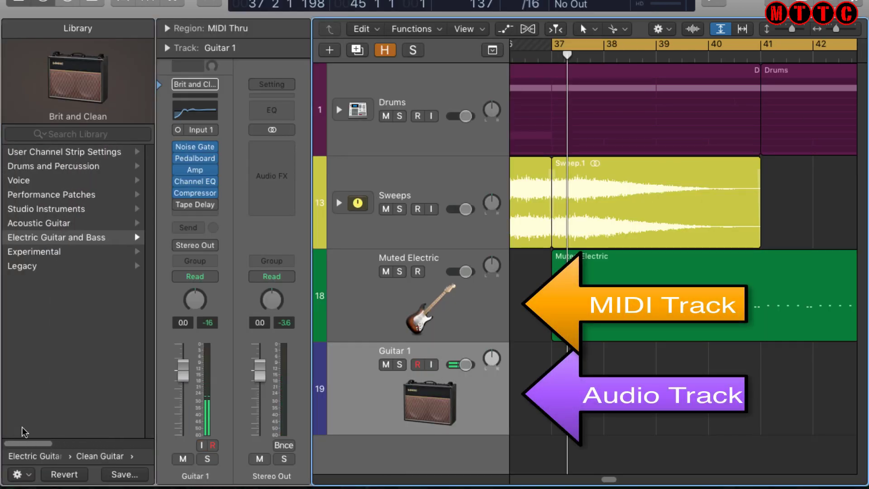
pyautogui.click(28, 238)
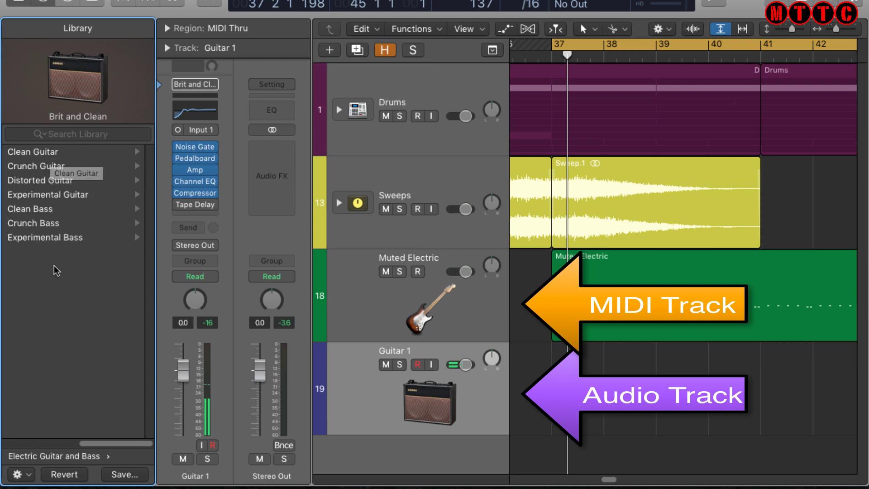
pyautogui.click(58, 152)
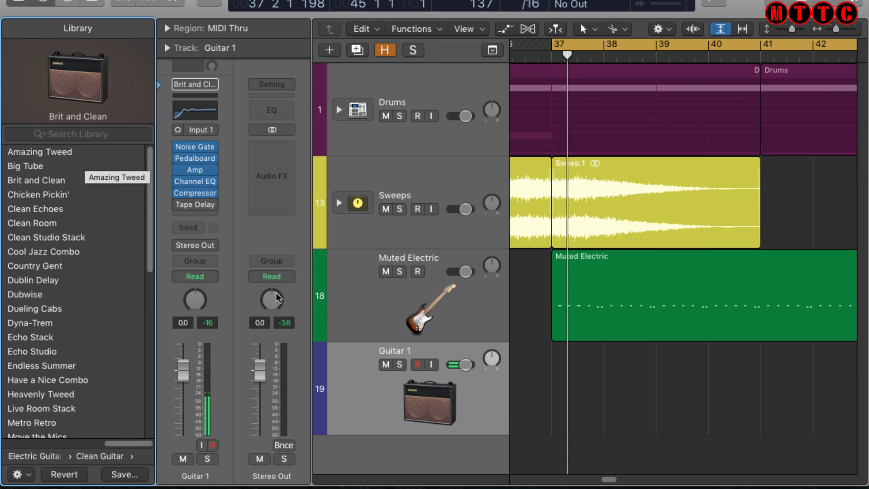
pyautogui.click(406, 393)
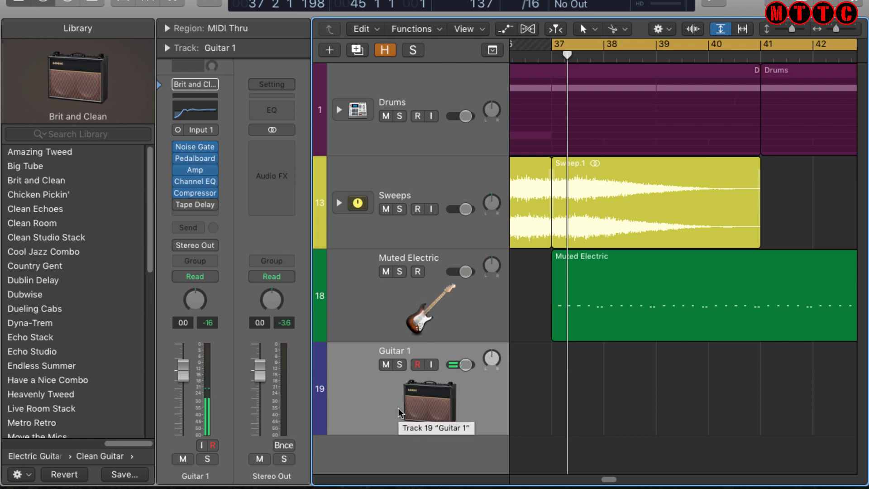
pyautogui.click(45, 154)
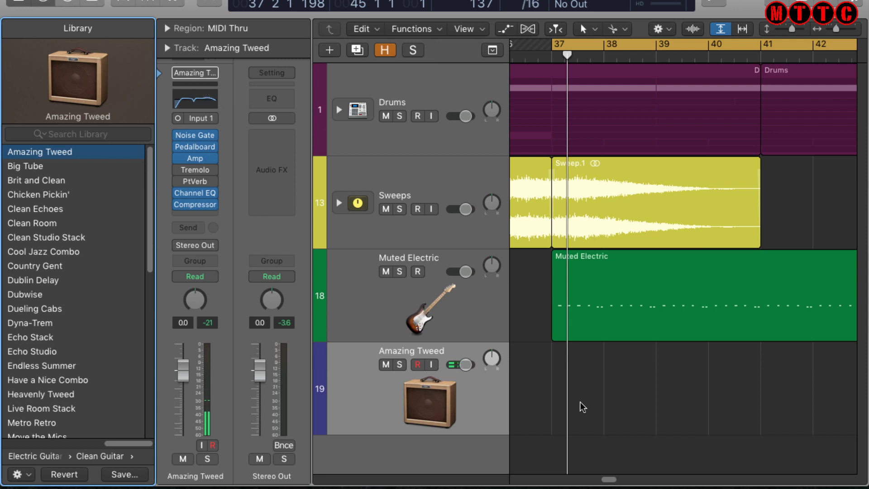
# Copy the Amazing Tweed channel strip setting and paste only its plug-ins onto the Muted Electric track.
pyautogui.press('alt+super+c')
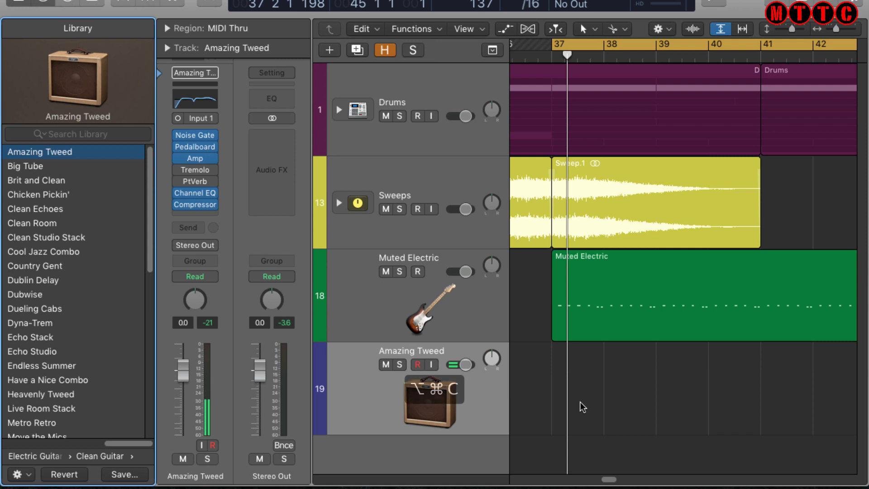
pyautogui.click(420, 320)
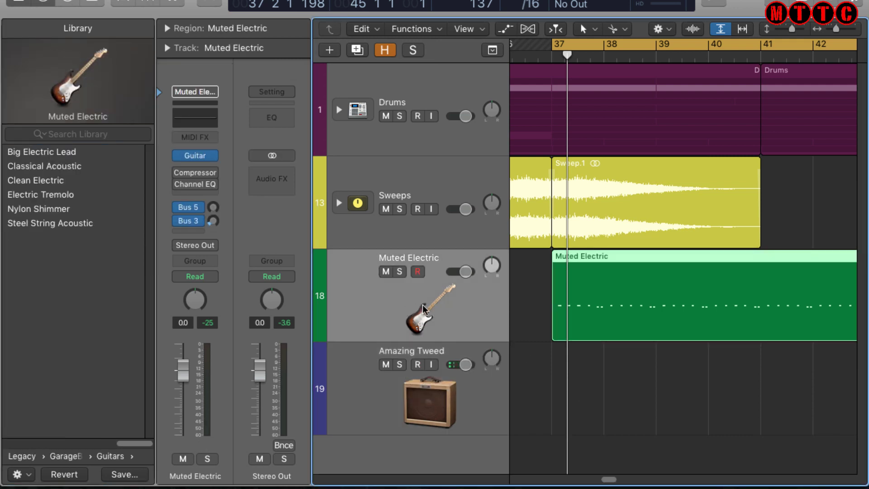
pyautogui.click(214, 92)
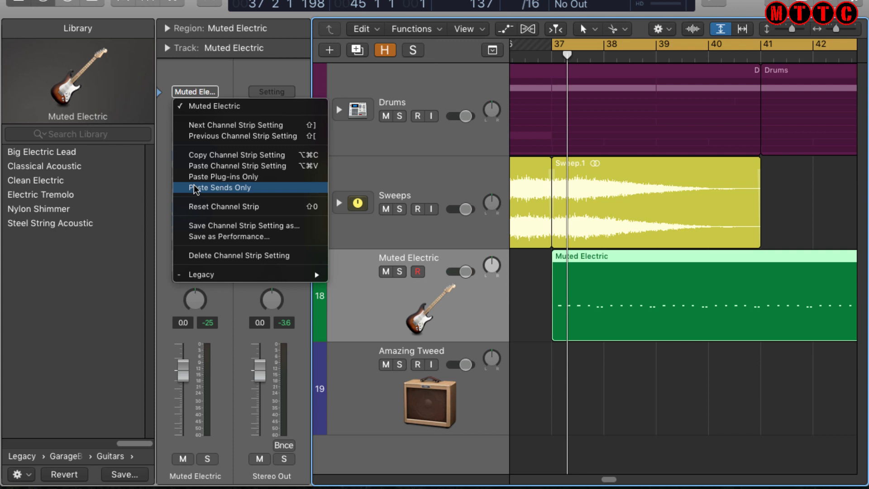
pyautogui.click(220, 180)
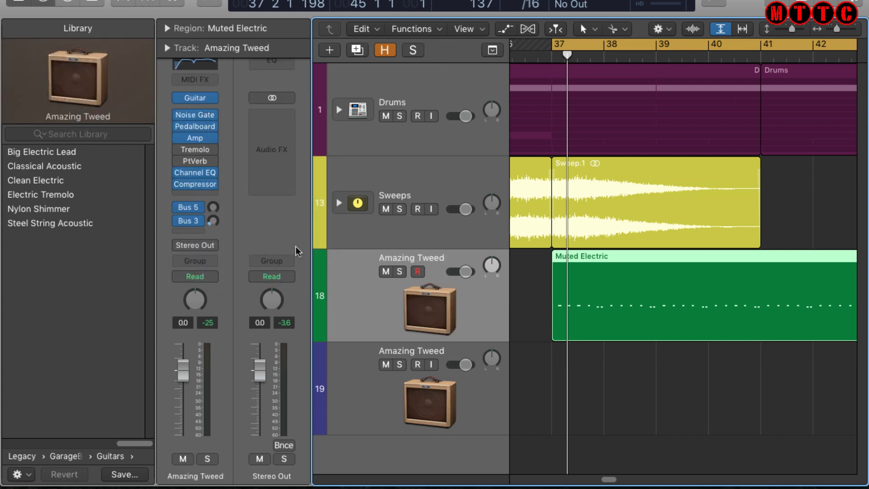
# Compare the audio track with the MIDI track, then play back the MIDI track soloed with the Amazing Tweed plug-ins.
pyautogui.click(387, 410)
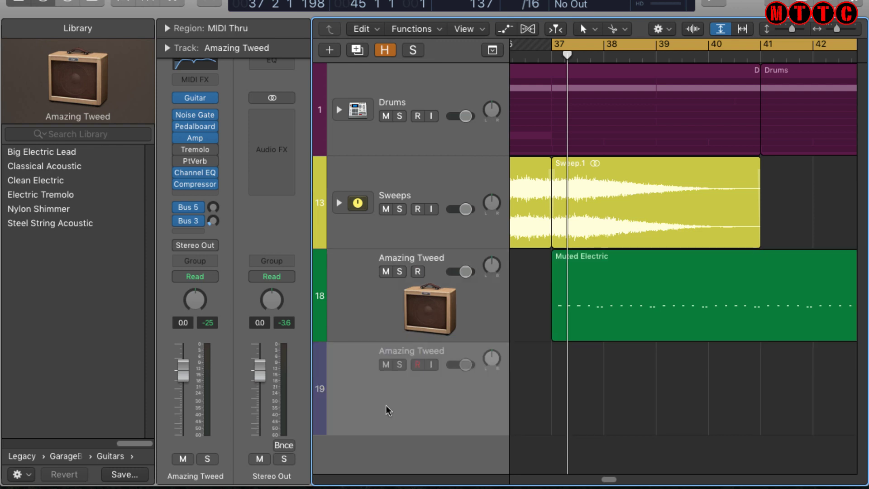
pyautogui.click(393, 302)
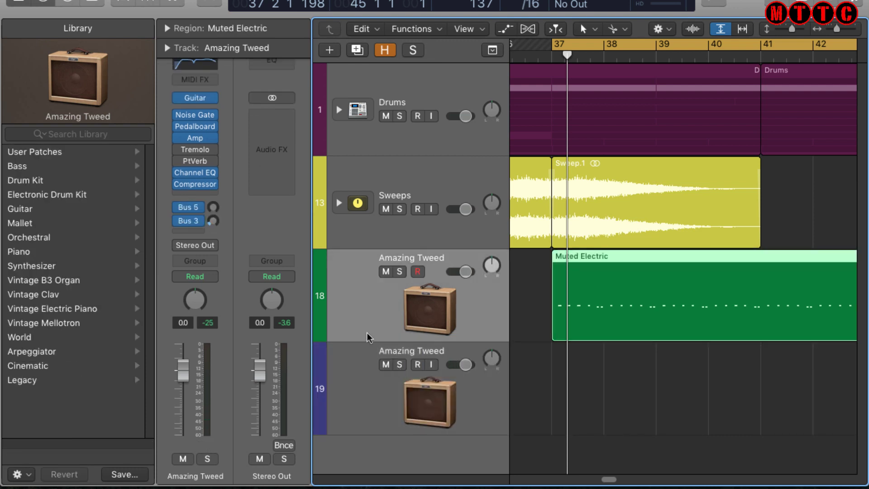
pyautogui.press('space')
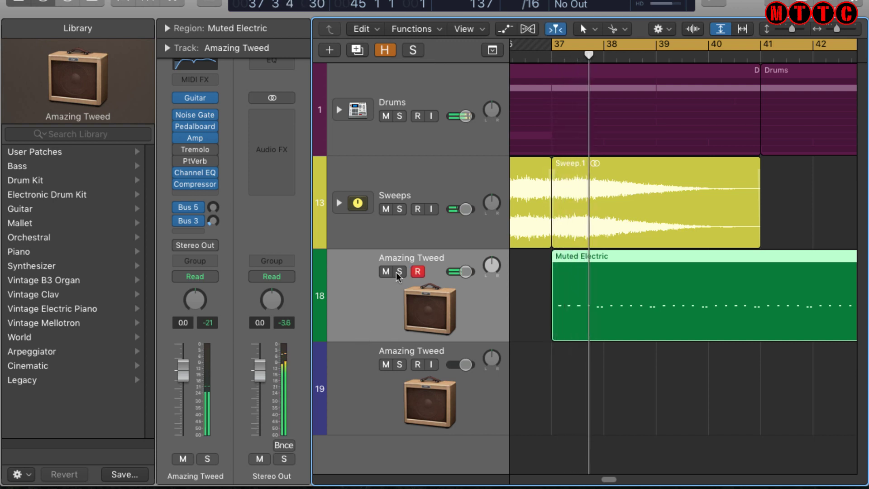
pyautogui.click(398, 272)
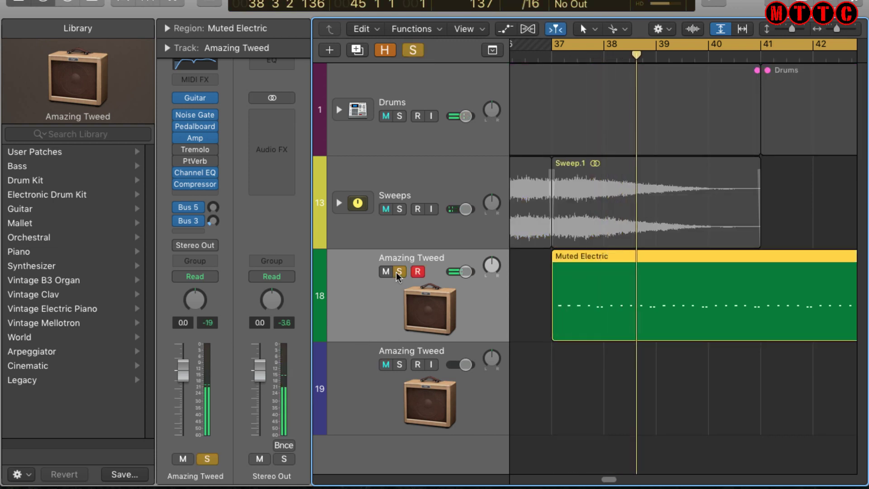
# Load the Echo Studio clean guitar patch on audio track 19.
pyautogui.press('Down')
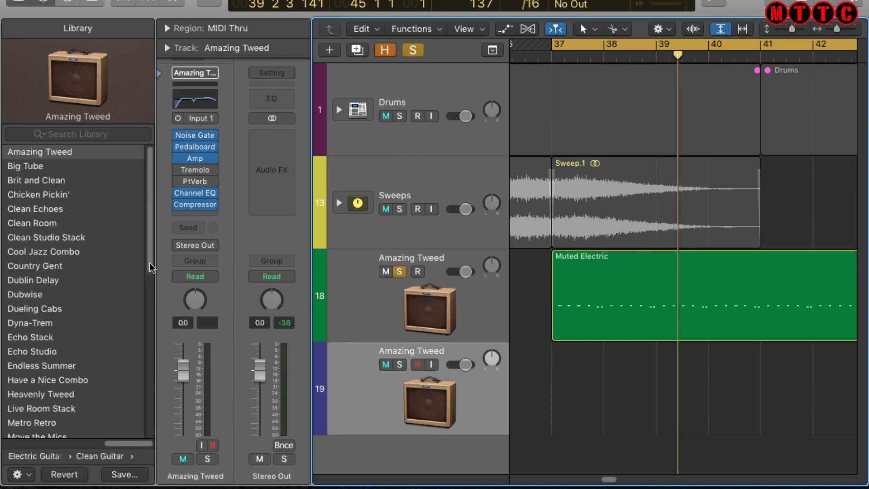
pyautogui.scroll(-10, 151, 267)
pyautogui.scroll(5, 143, 330)
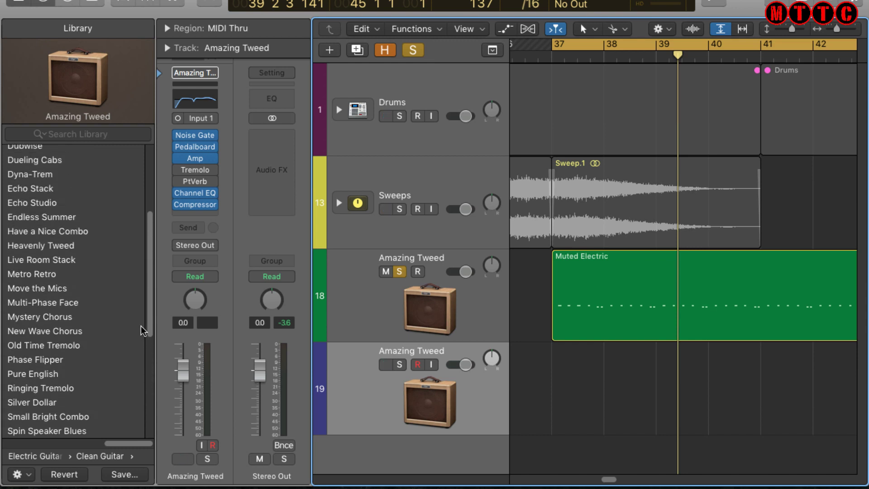
pyautogui.scroll(3, 143, 330)
pyautogui.click(40, 239)
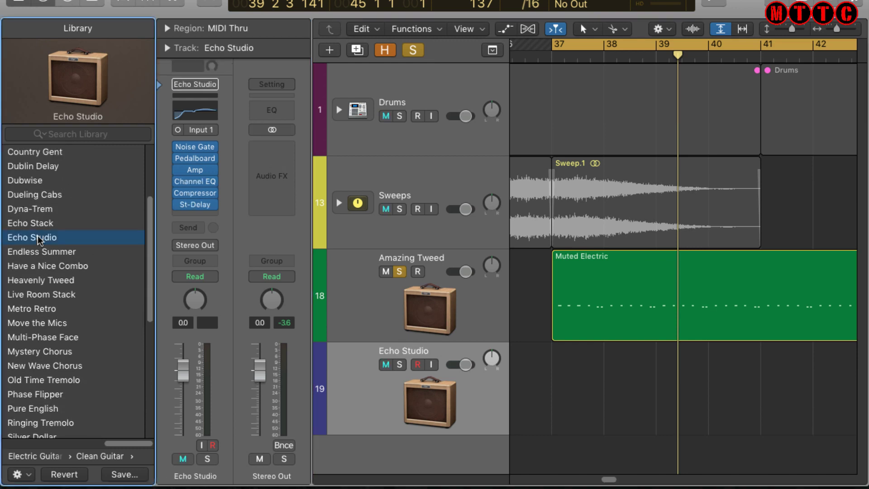
# Copy the Echo Studio channel strip setting and paste only its plug-ins onto MIDI track 18.
pyautogui.press('alt+super+c')
pyautogui.click(402, 308)
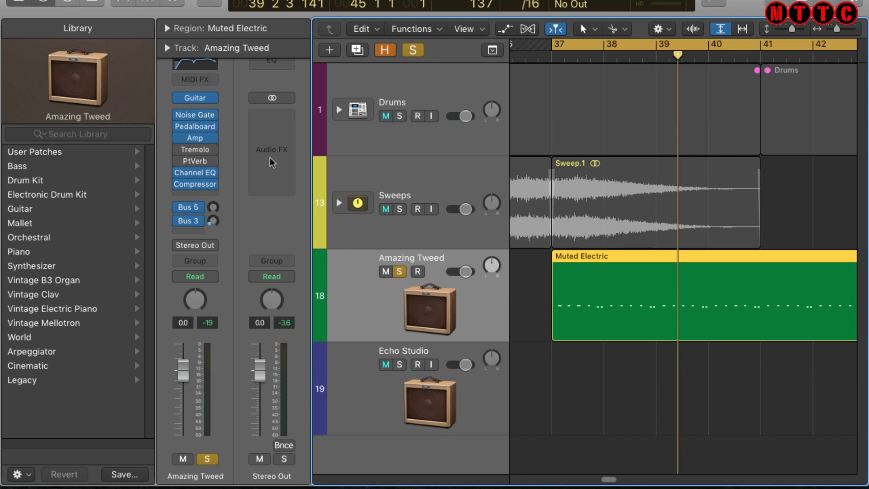
pyautogui.scroll(2, 271, 160)
pyautogui.click(211, 69)
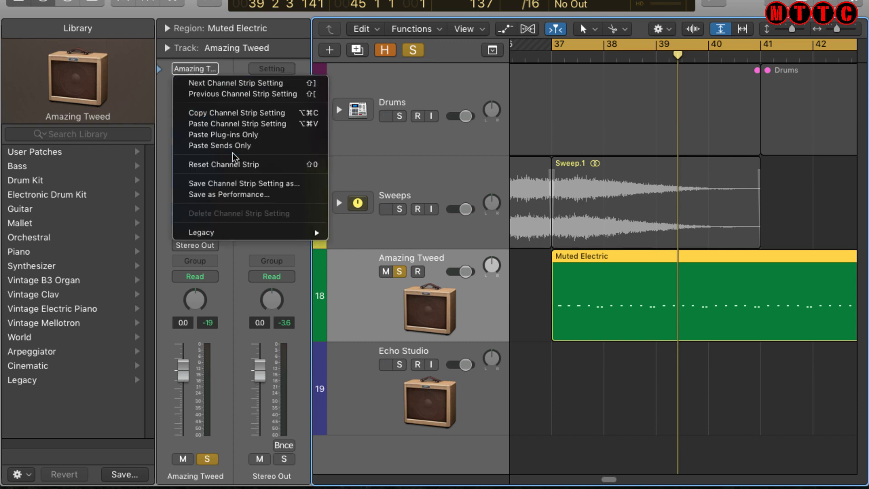
pyautogui.click(246, 135)
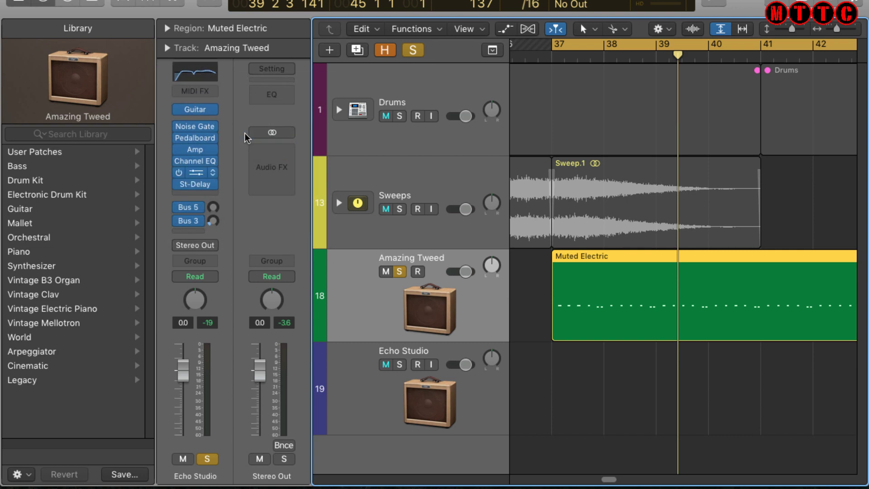
# Play back the part and lower the Stereo Delay output mix to 14% left and 13% right, then close the plug-in.
pyautogui.hotkey('shift', 'space')
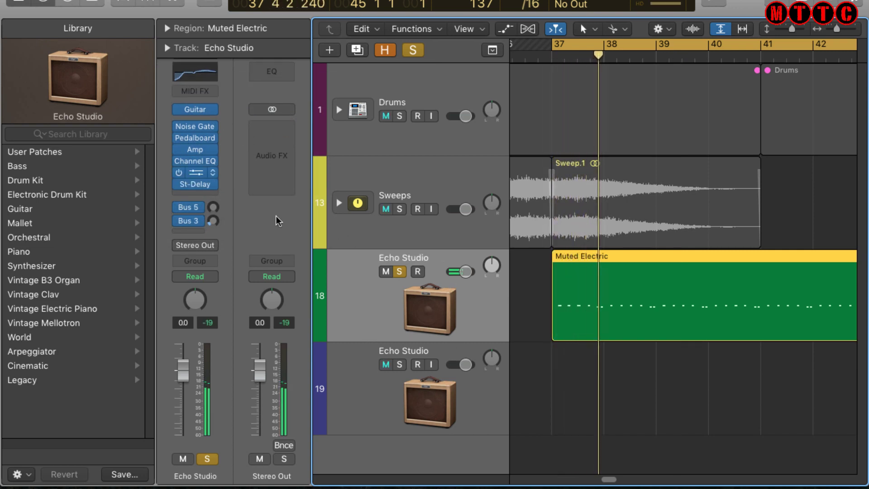
pyautogui.click(198, 185)
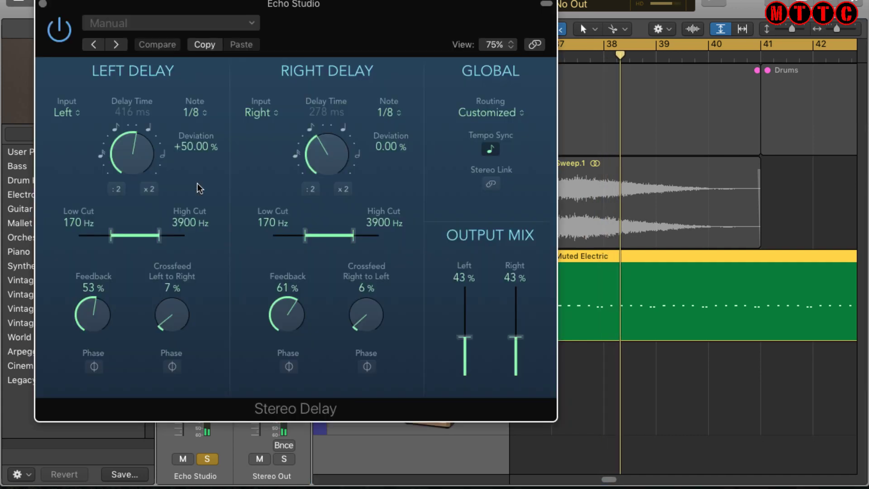
pyautogui.moveTo(468, 347); pyautogui.dragTo(471, 365)
pyautogui.moveTo(517, 342); pyautogui.dragTo(517, 367)
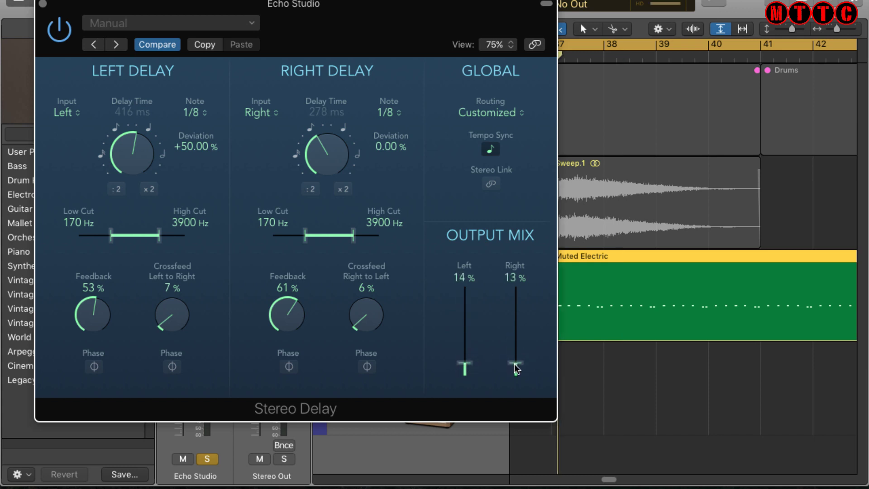
pyautogui.click(43, 4)
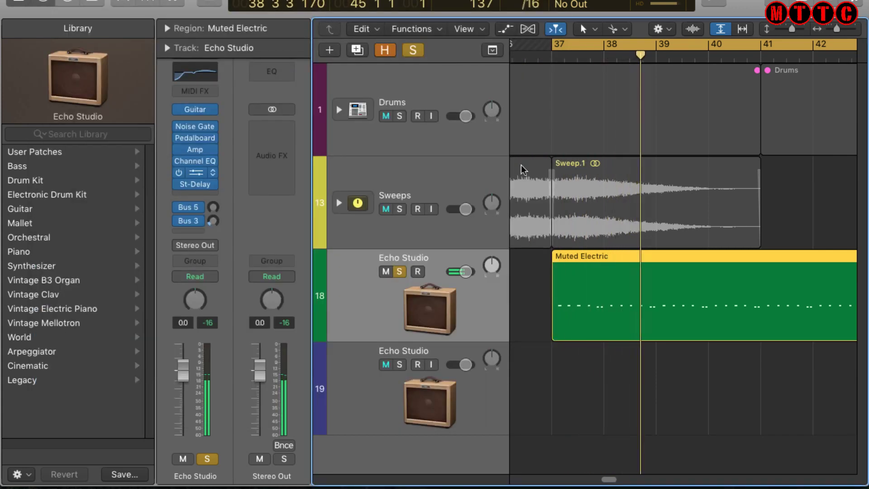
# Listen to the guitar part with all tracks unsoloed and hide the Library.
pyautogui.click(413, 50)
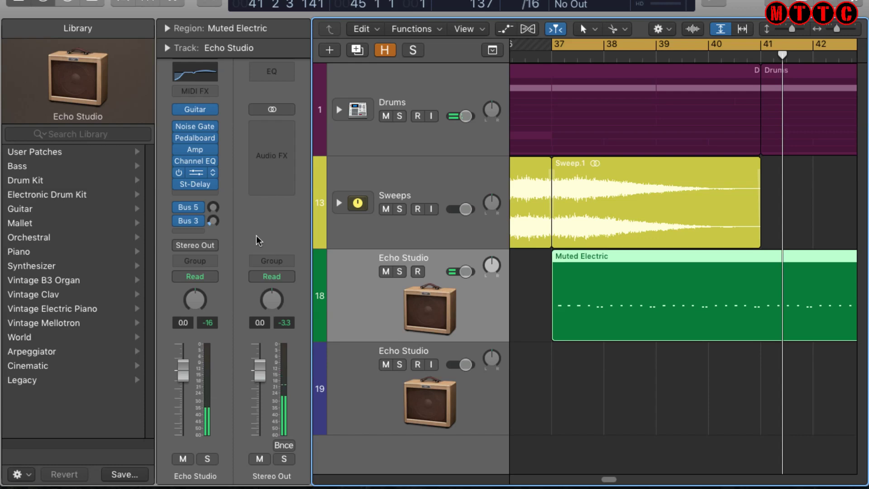
pyautogui.press('y')
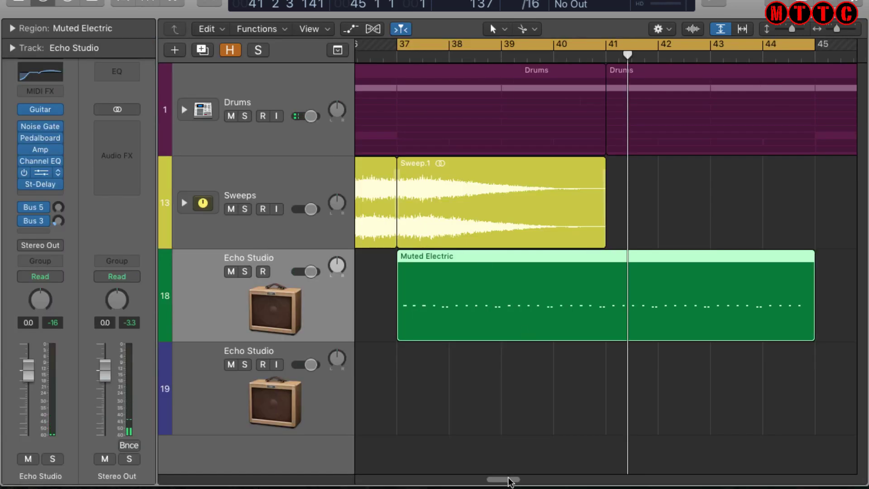
pyautogui.moveTo(500, 479)
pyautogui.mouseDown()
pyautogui.moveTo(509, 476)
pyautogui.moveTo(491, 469)
pyautogui.moveTo(505, 471)
pyautogui.mouseUp()
pyautogui.hscroll(3, 505, 387)
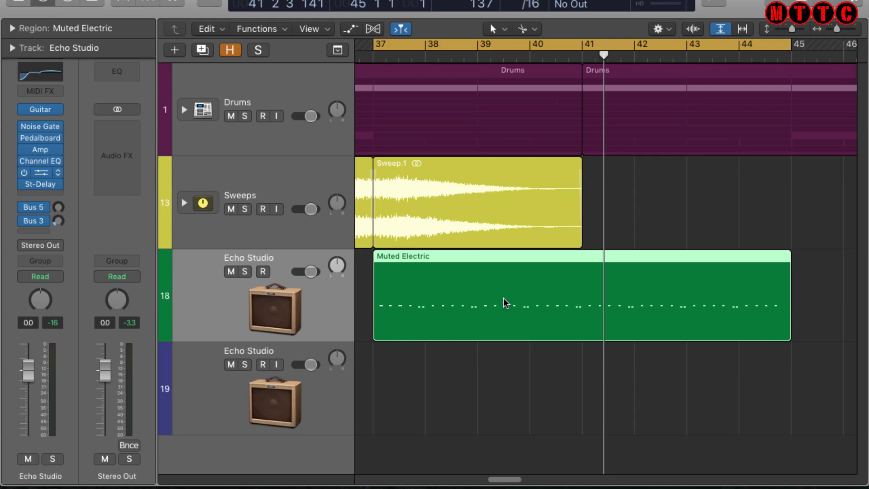
# Start adding the Muted Electric region to the Apple Loops library and name the loop Muted Guitar.
pyautogui.press('super+Left')
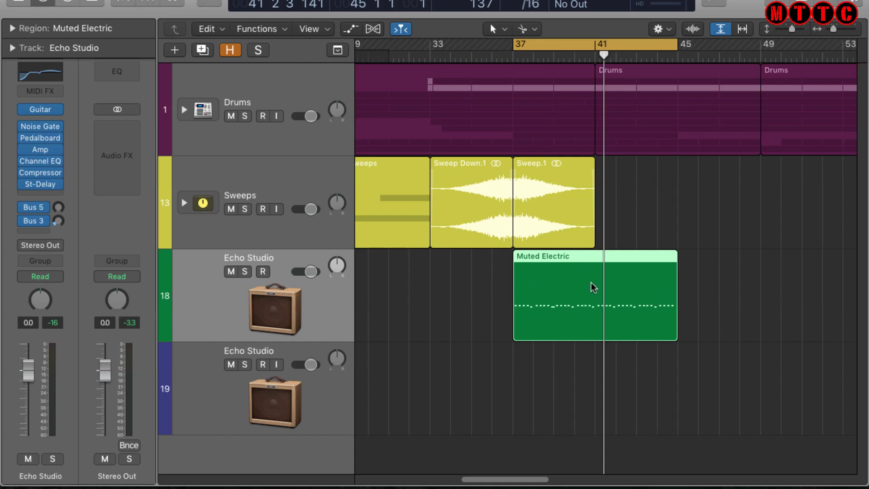
pyautogui.rightClick(573, 299)
pyautogui.click(629, 285)
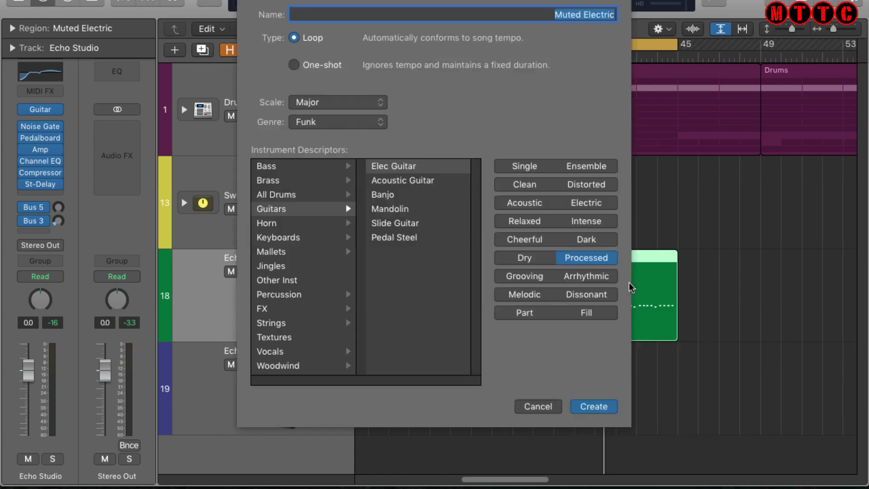
pyautogui.click(579, 15)
pyautogui.tripleClick(584, 13)
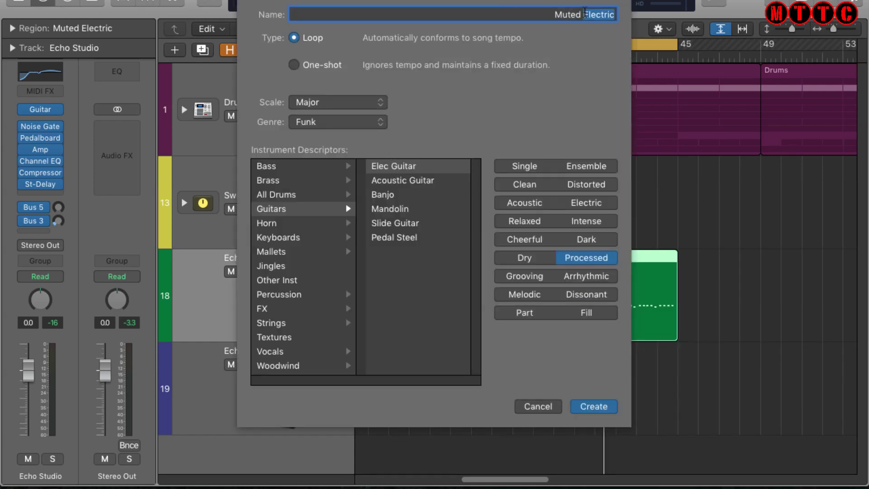
pyautogui.write('Muted Guitar')
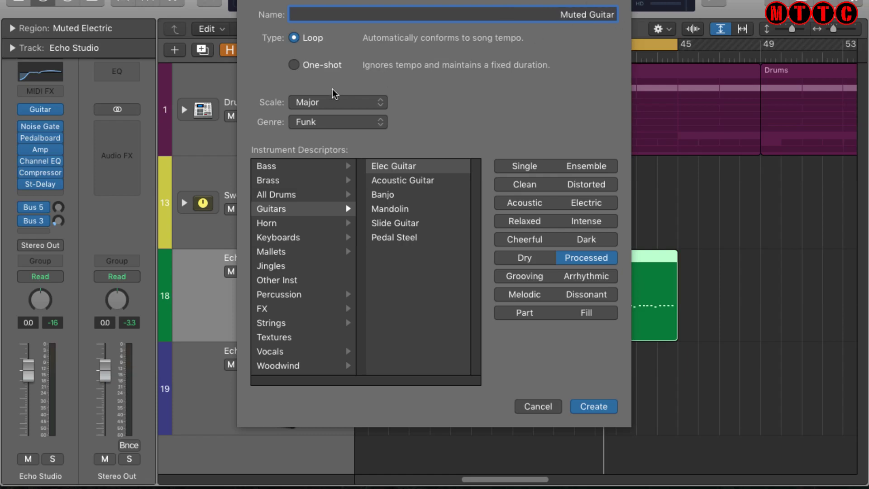
# Tag the Muted Guitar loop as Elec Guitar and Electric, set its scale to Good for Both, and create it with the Funk genre.
pyautogui.click(302, 213)
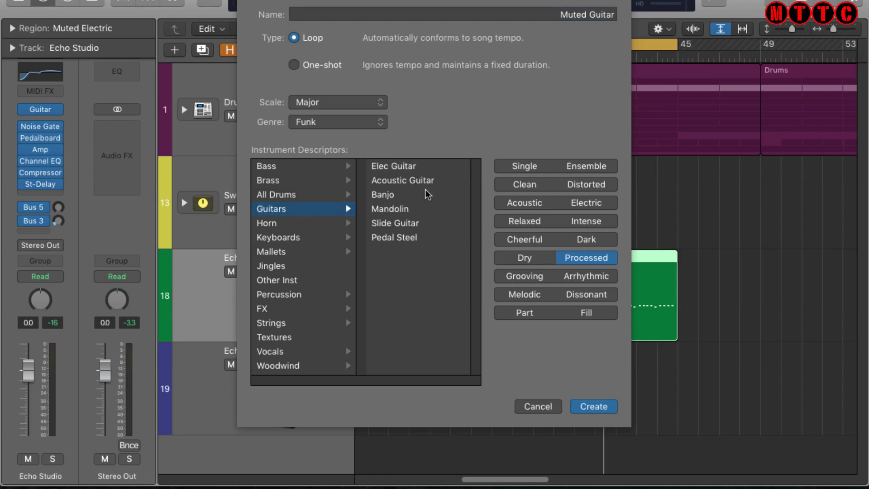
pyautogui.click(420, 167)
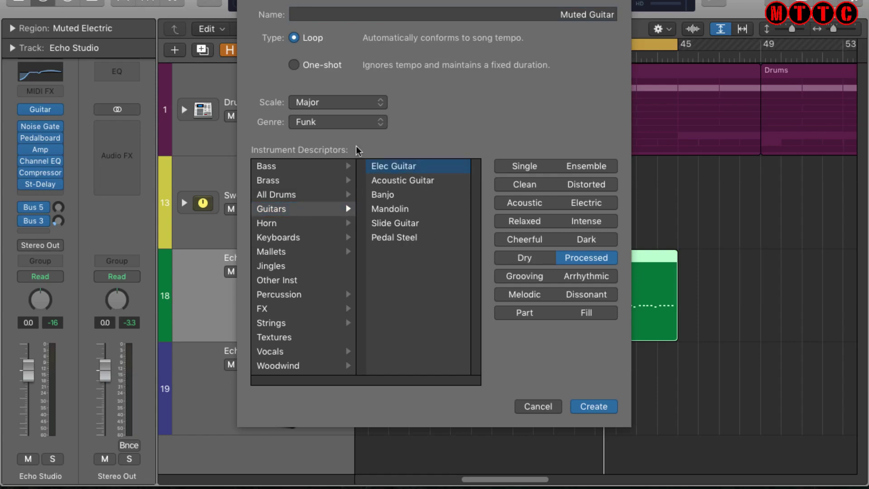
pyautogui.click(371, 103)
pyautogui.click(347, 129)
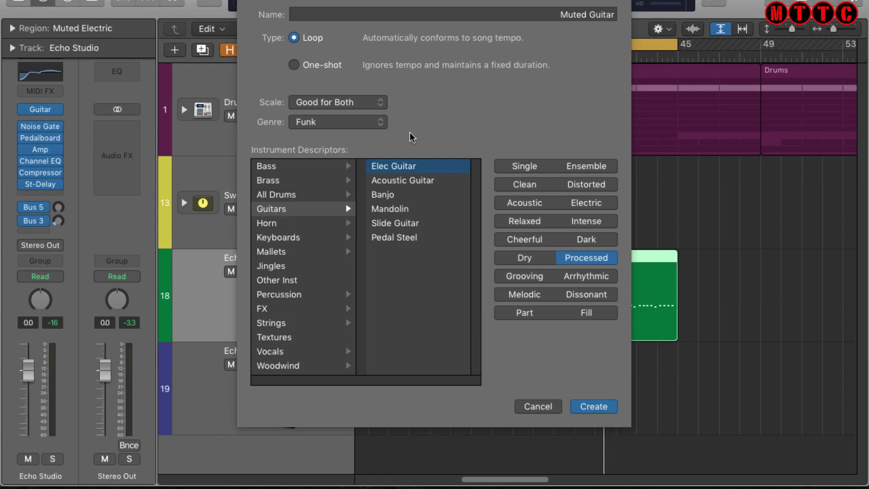
pyautogui.click(356, 126)
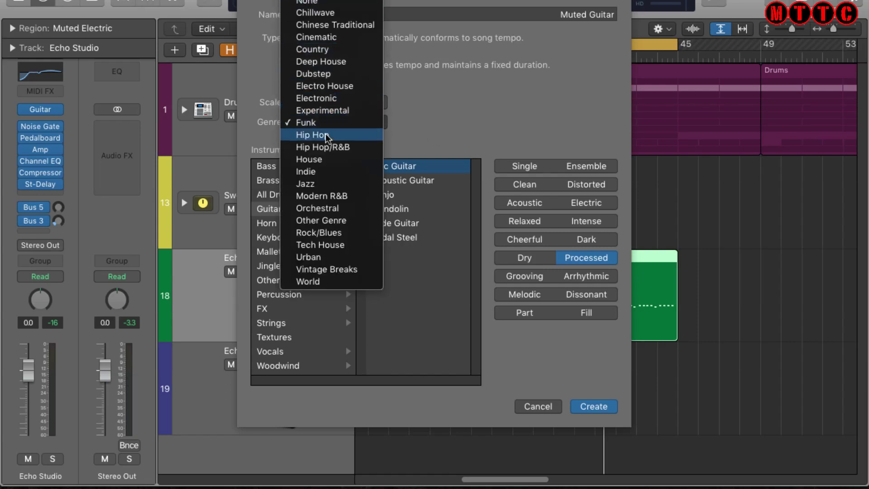
pyautogui.click(355, 123)
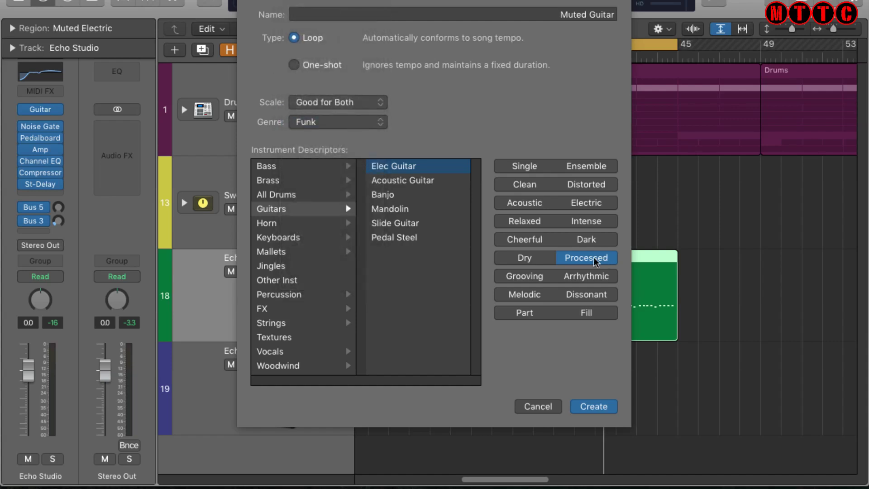
pyautogui.click(596, 204)
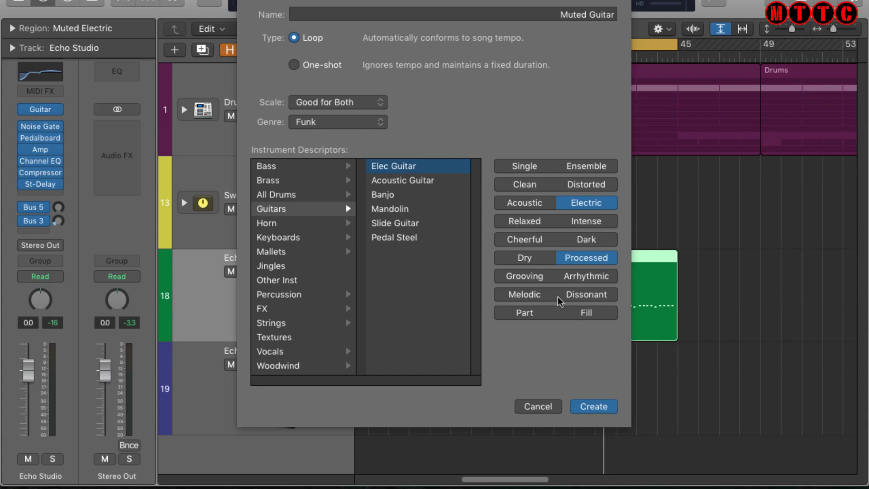
pyautogui.click(594, 407)
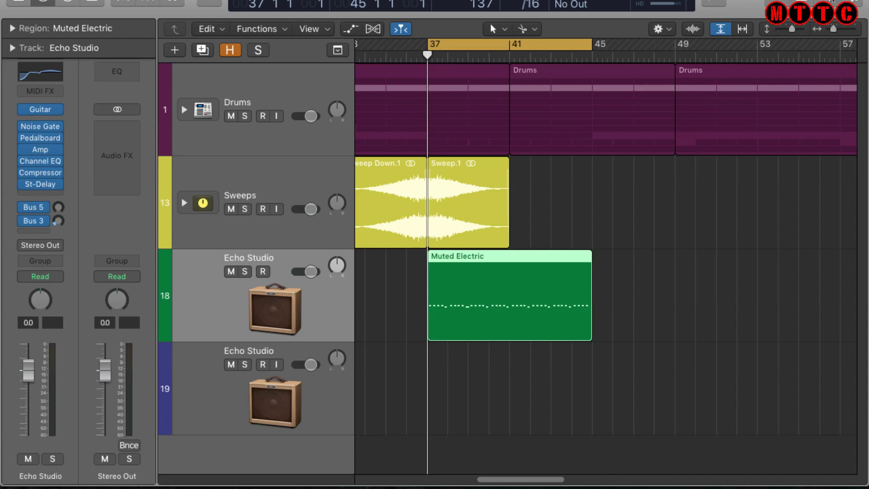
# Show the loop browser and refresh its list by switching to All Genres and back to My Loops.
pyautogui.press('o')
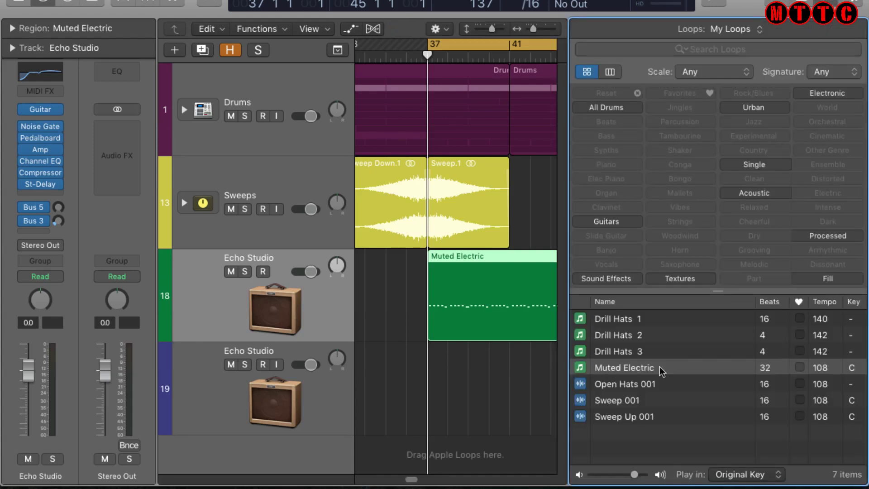
pyautogui.click(743, 32)
pyautogui.press('Escape')
pyautogui.click(746, 28)
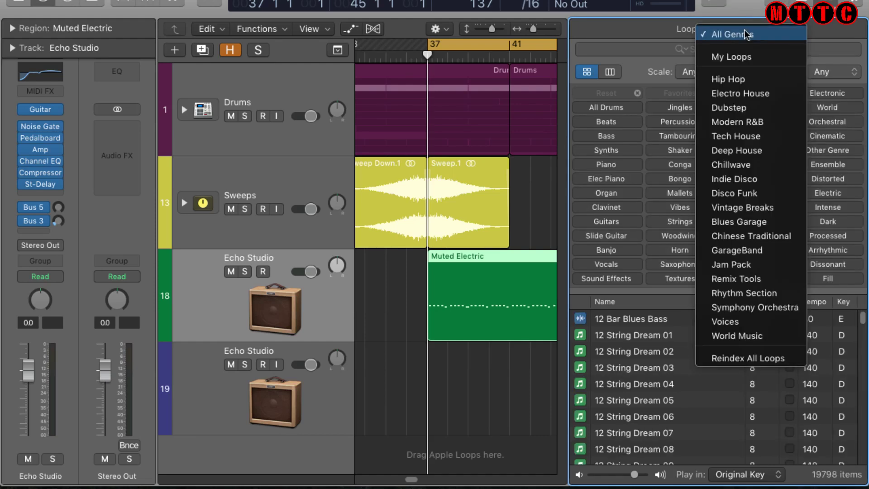
pyautogui.click(746, 60)
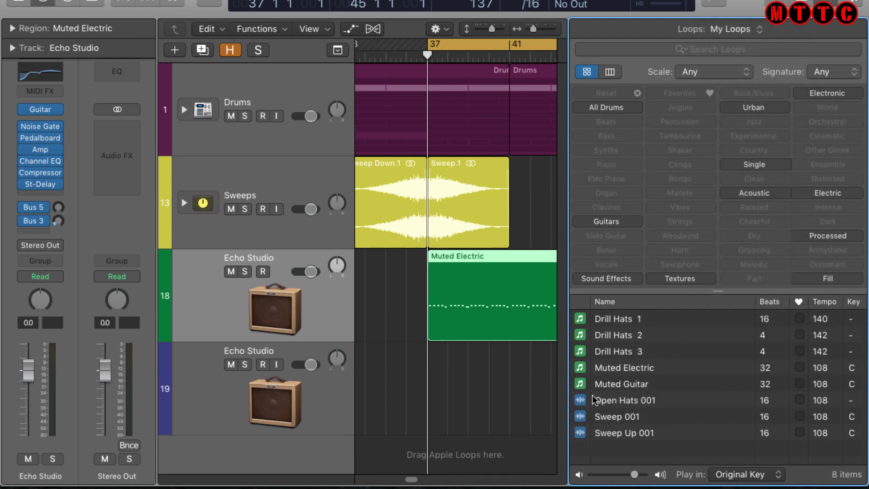
# Preview the Muted Guitar and Muted Electric loops in turn to compare their sound.
pyautogui.click(613, 384)
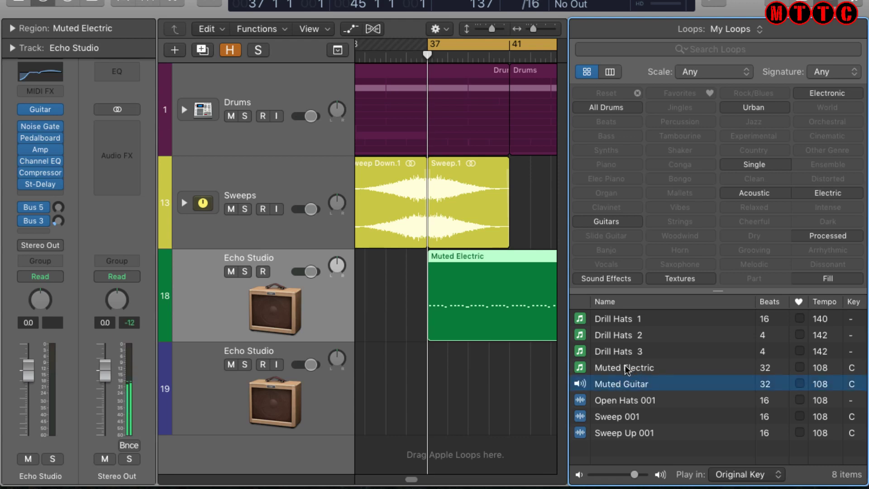
pyautogui.click(625, 367)
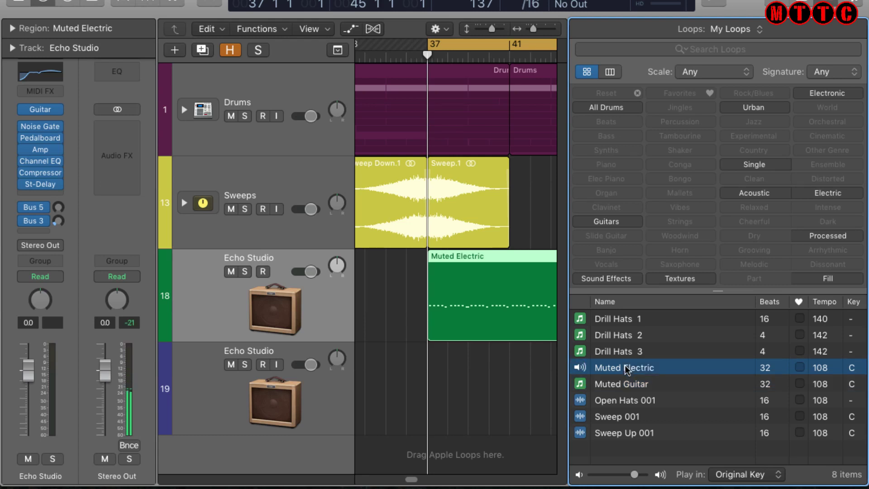
pyautogui.click(609, 385)
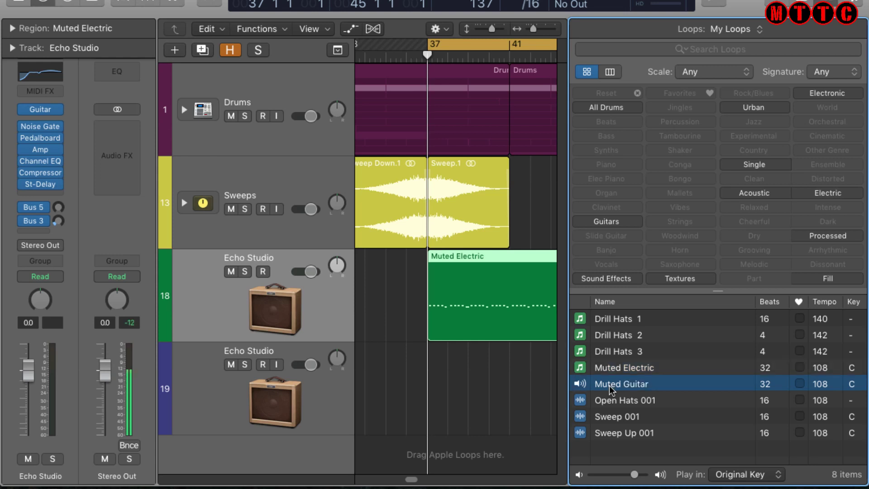
pyautogui.press('space')
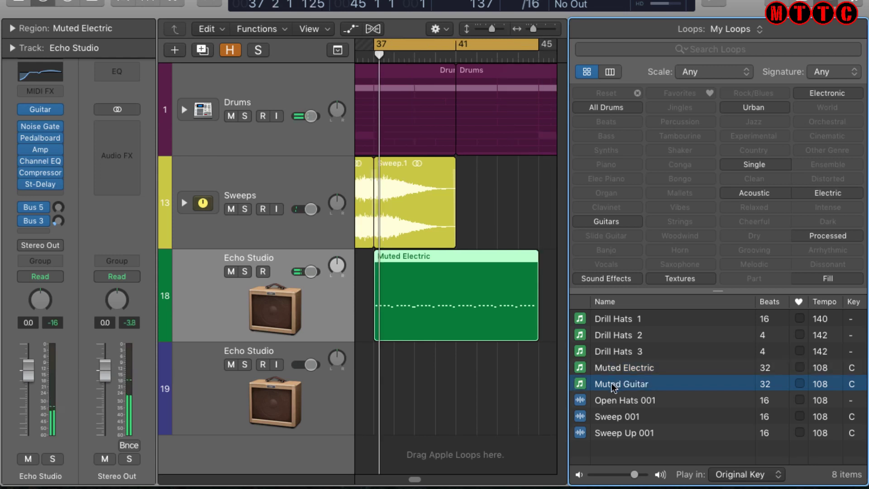
# Add the Muted Guitar loop on a new track at bar 37, mute track 18, and play it back with the loop browser hidden.
pyautogui.moveTo(558, 403); pyautogui.dragTo(374, 462)
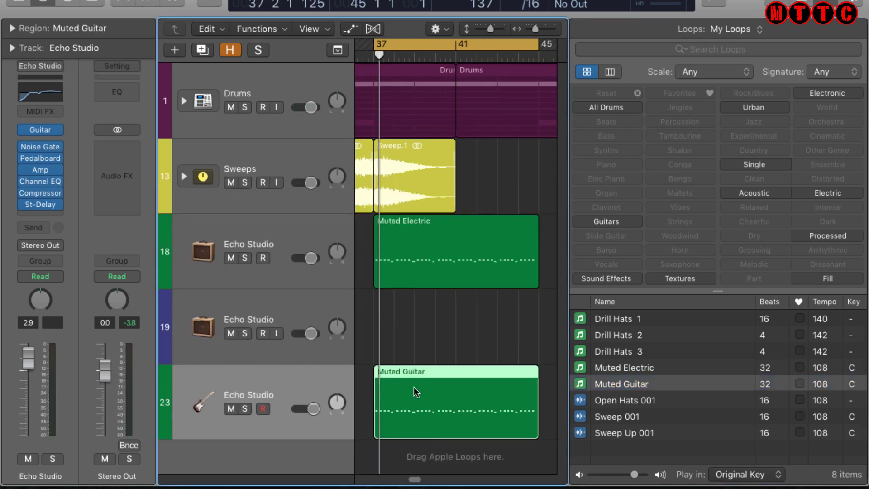
pyautogui.click(231, 257)
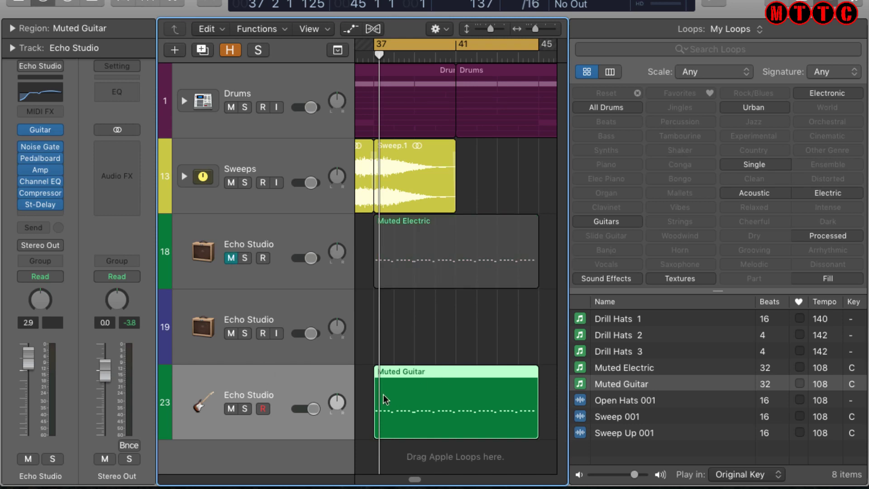
pyautogui.press('space')
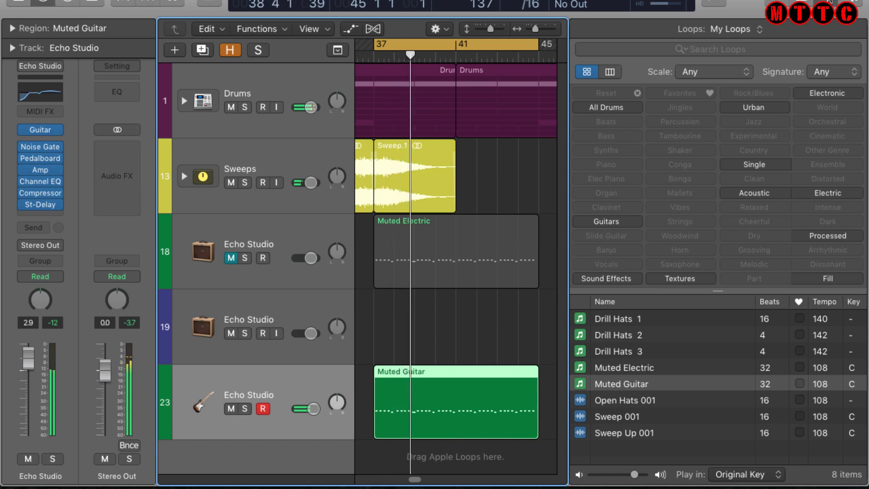
pyautogui.click(829, 1)
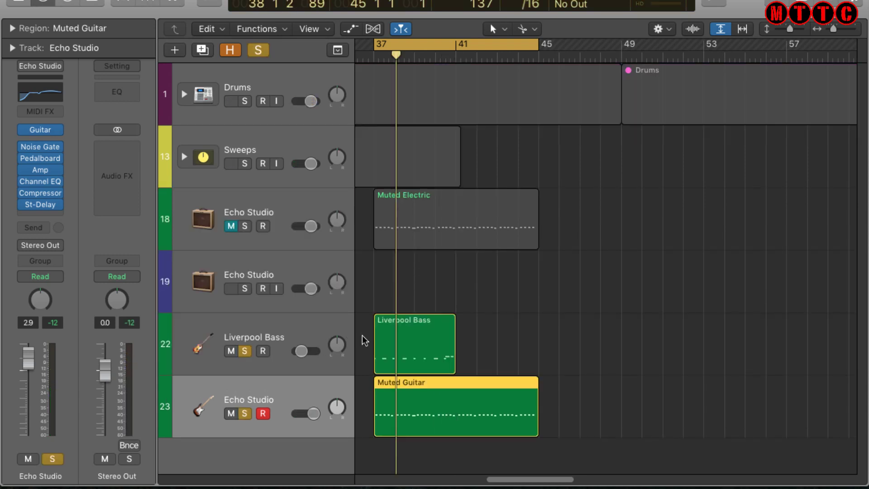
# Duplicate the Liverpool Bass region at bar 41, listen to the arrangement, and deselect the region.
pyautogui.click(415, 351)
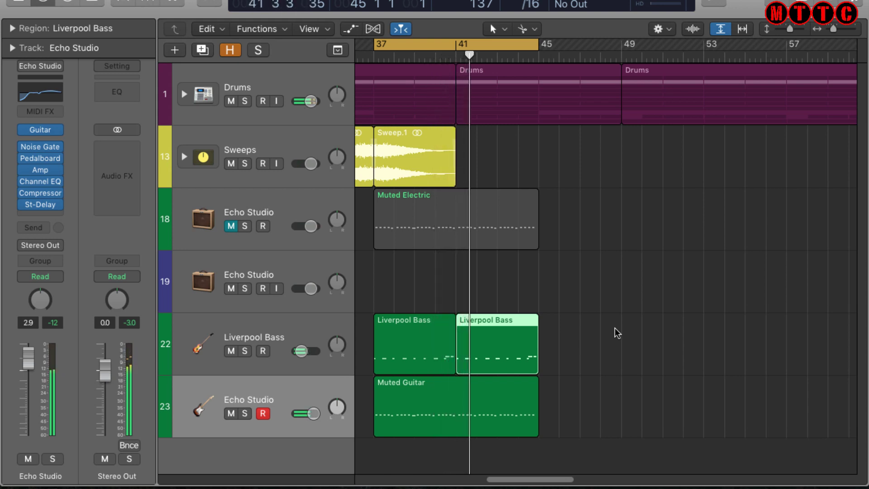
pyautogui.click(552, 274)
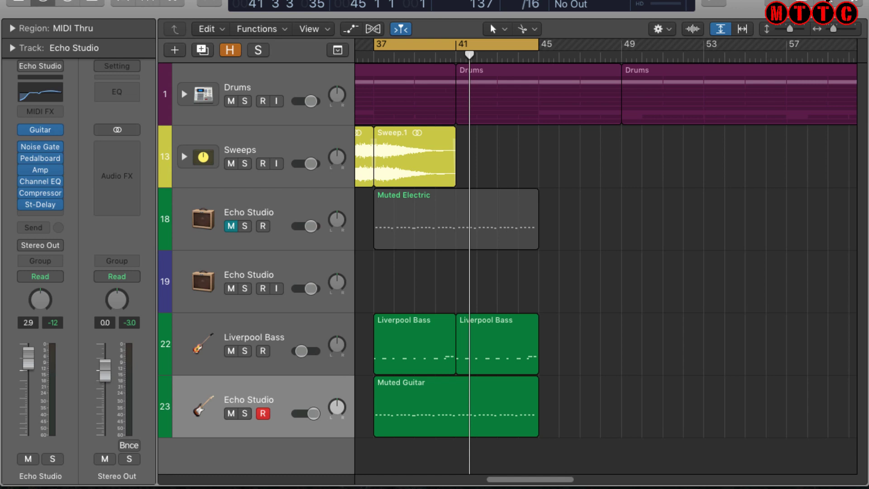
# Reopen the loop browser and preview the Muted Electric loop in My Loops.
pyautogui.click(832, 2)
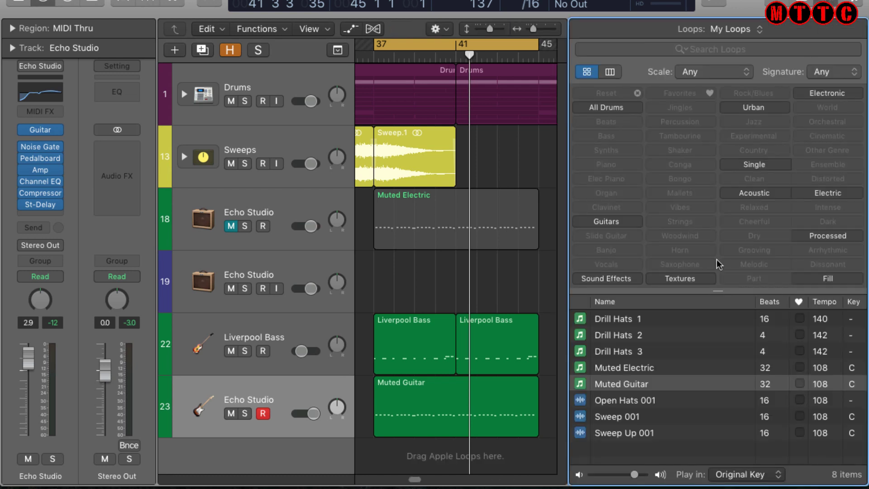
pyautogui.click(631, 367)
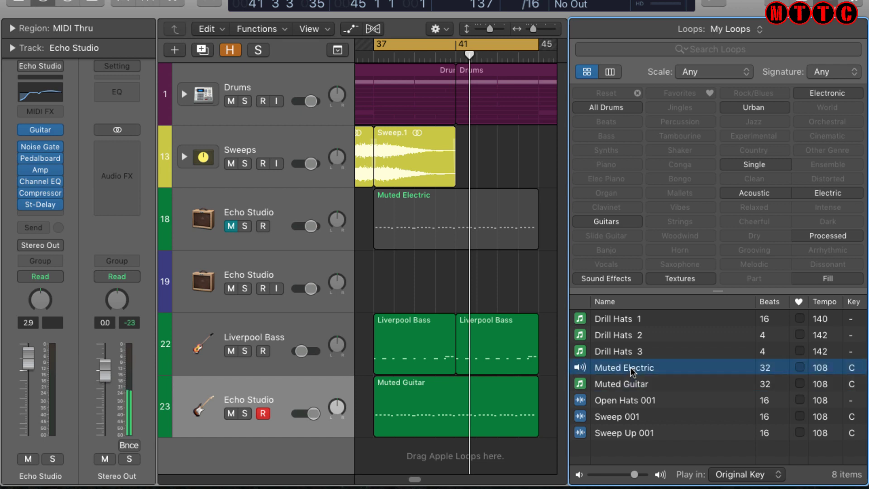
pyautogui.click(632, 368)
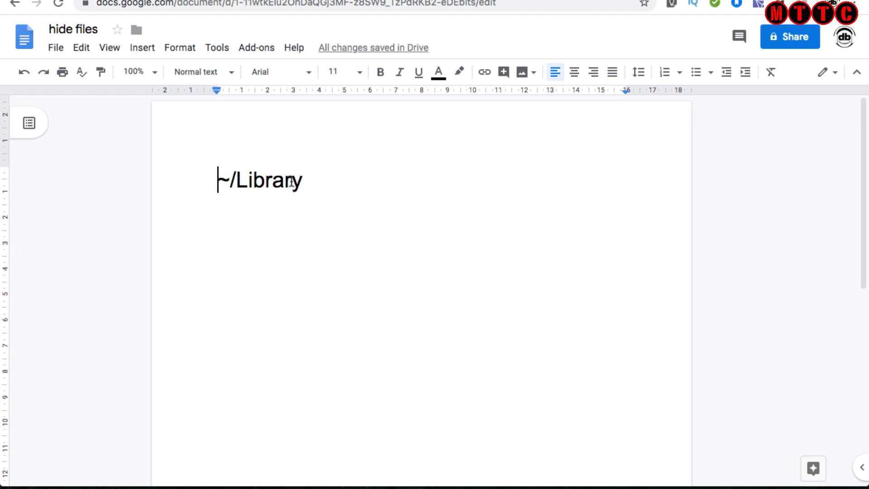
# Select the path text ~/Library in the Google Docs document to highlight the folder location.
pyautogui.hotkey('shift', 'Right')
pyautogui.hotkey('shift', 'Right')
pyautogui.hotkey('shift', 'Right')
pyautogui.hotkey('shift', 'Right')
pyautogui.hotkey('shift', 'Right')
pyautogui.hotkey('shift', 'Right')
pyautogui.hotkey('shift', 'Right')
pyautogui.hotkey('shift', 'Right')
pyautogui.hotkey('shift', 'Right')
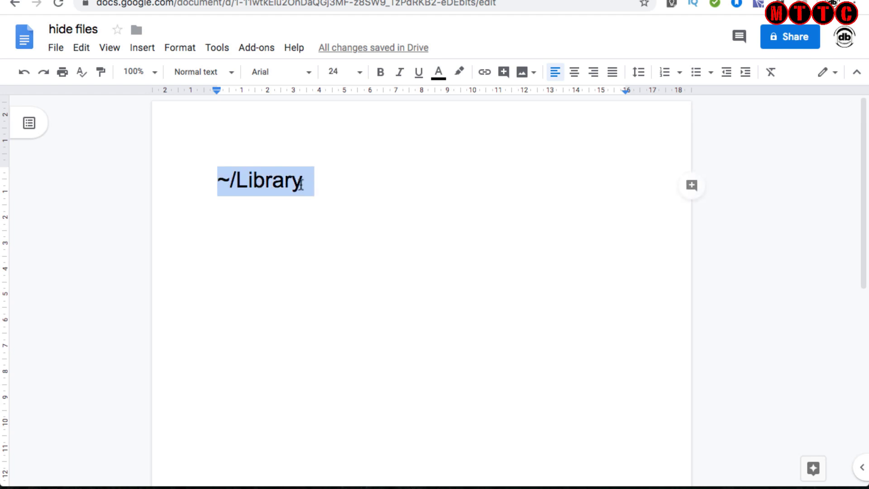
pyautogui.click(302, 180)
pyautogui.click(216, 176)
pyautogui.moveTo(215, 177); pyautogui.dragTo(312, 180)
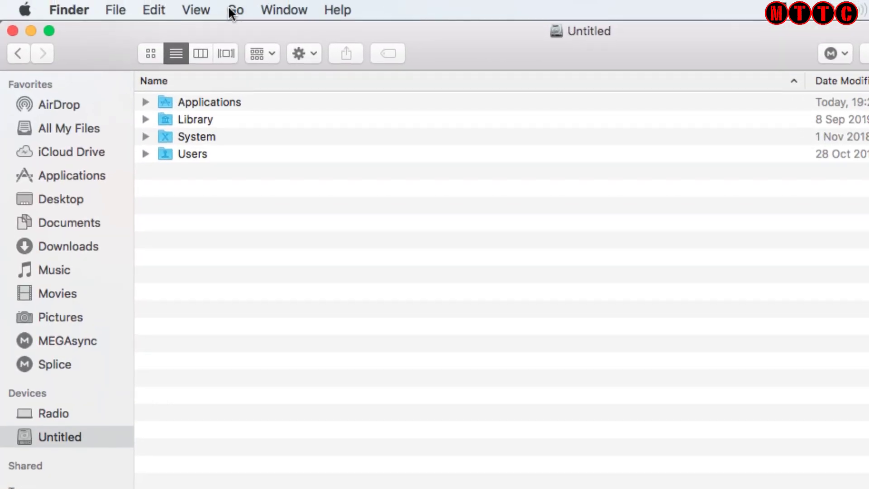
# Switch to Finder and go to the folder ~/Library.
pyautogui.click(232, 10)
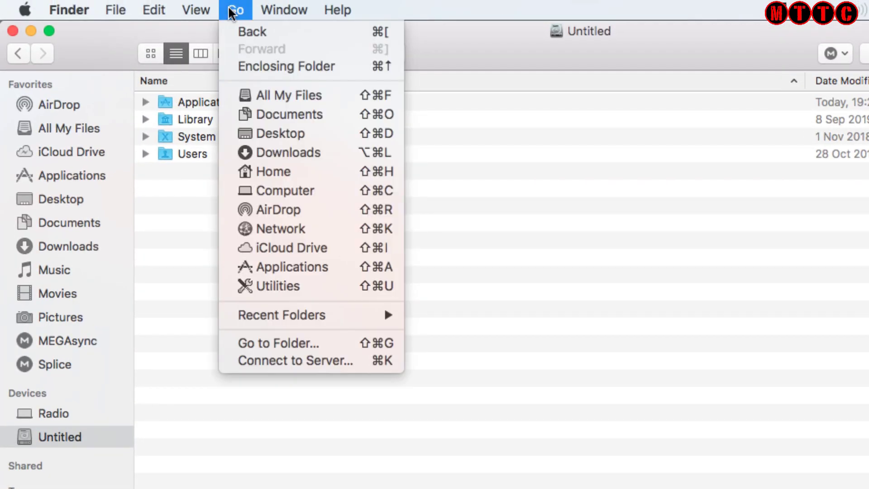
pyautogui.click(273, 342)
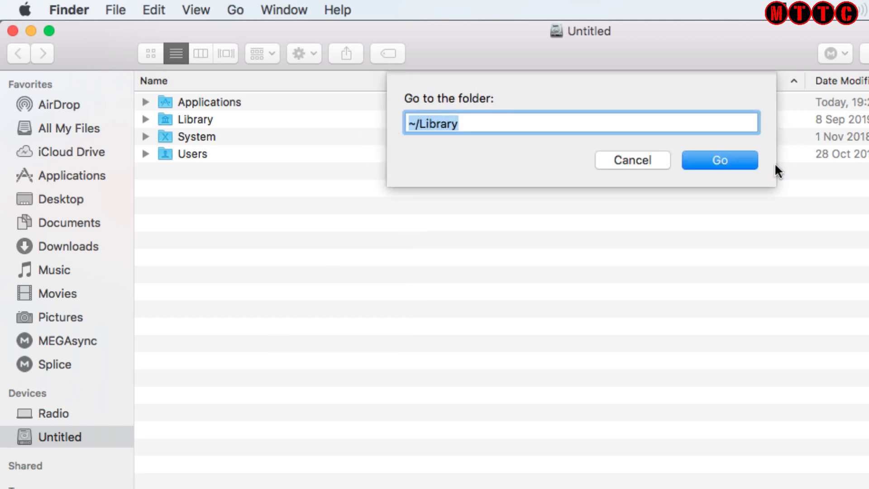
pyautogui.click(716, 162)
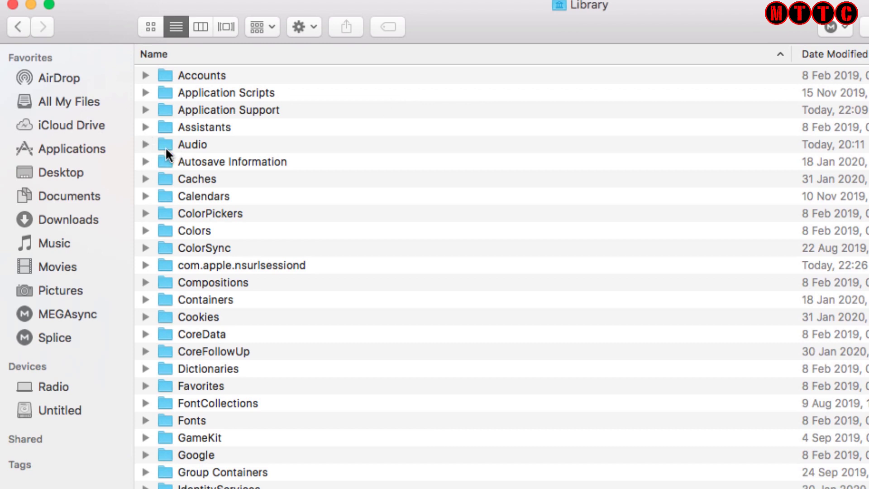
# Delete the file Muted Electric.aif from the Audio > Apple Loops > User Loops > SingleFiles folder.
pyautogui.doubleClick(165, 144)
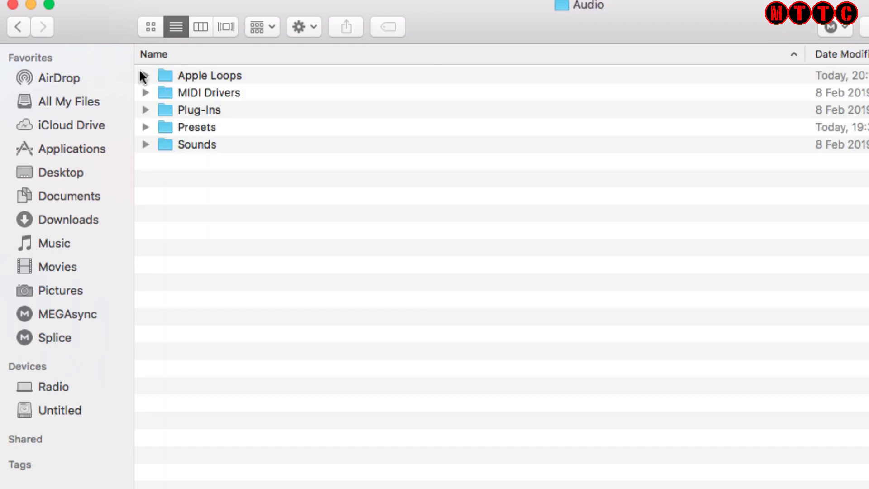
pyautogui.click(145, 76)
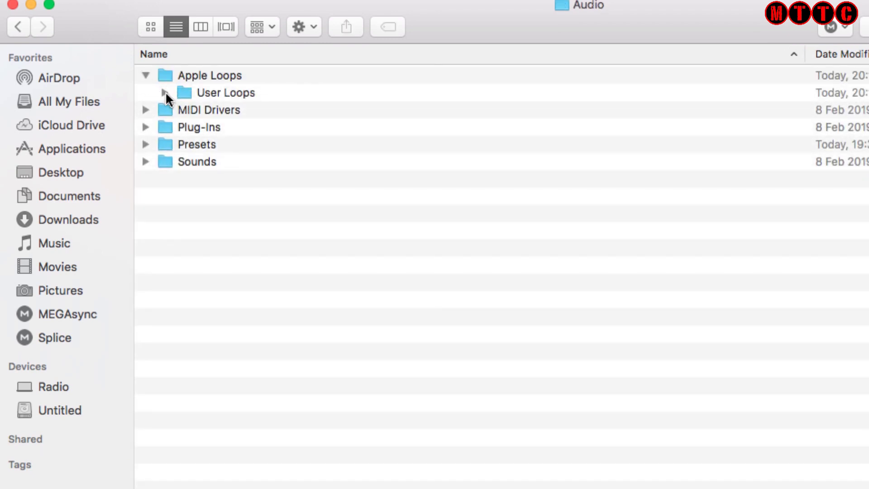
pyautogui.click(165, 93)
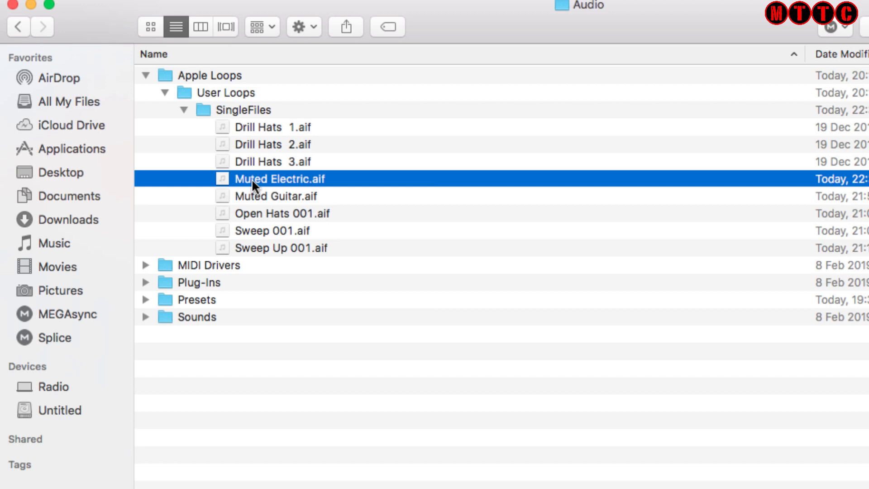
pyautogui.press('super+BackSpace')
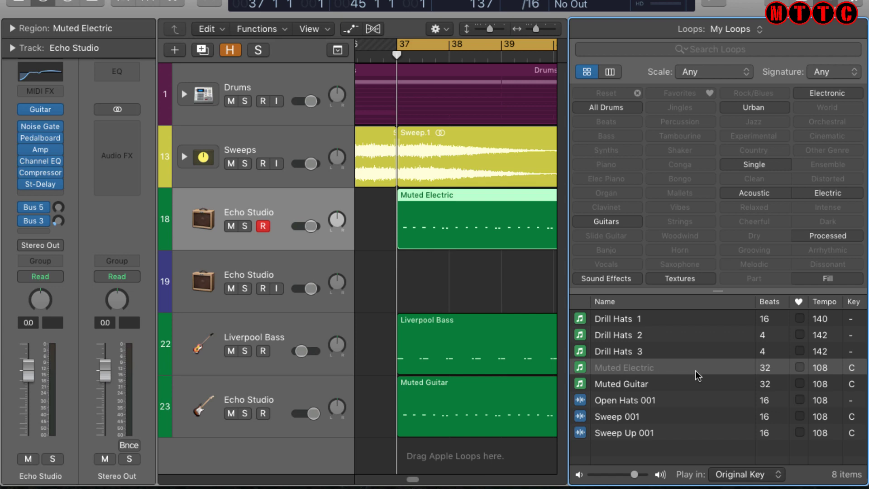
# Switch back to Logic Pro, set the loop browser to All Genres, and reindex all loops.
pyautogui.click(730, 29)
pyautogui.click(749, 13)
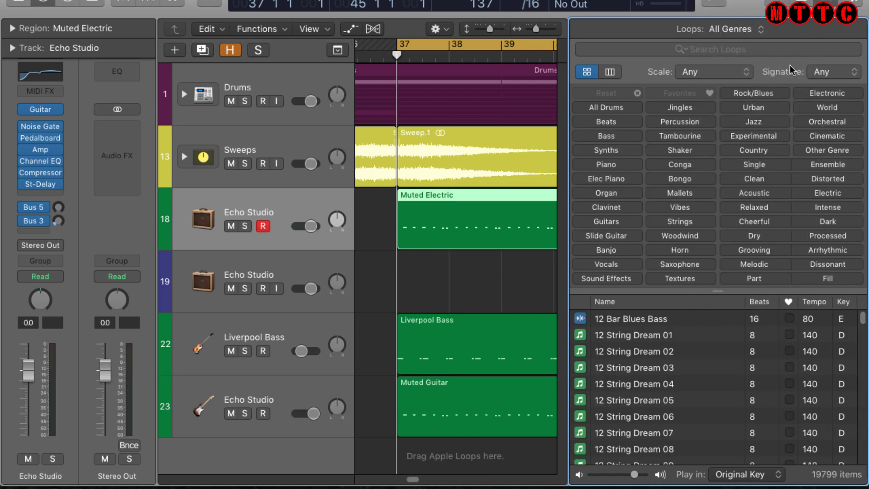
pyautogui.click(760, 29)
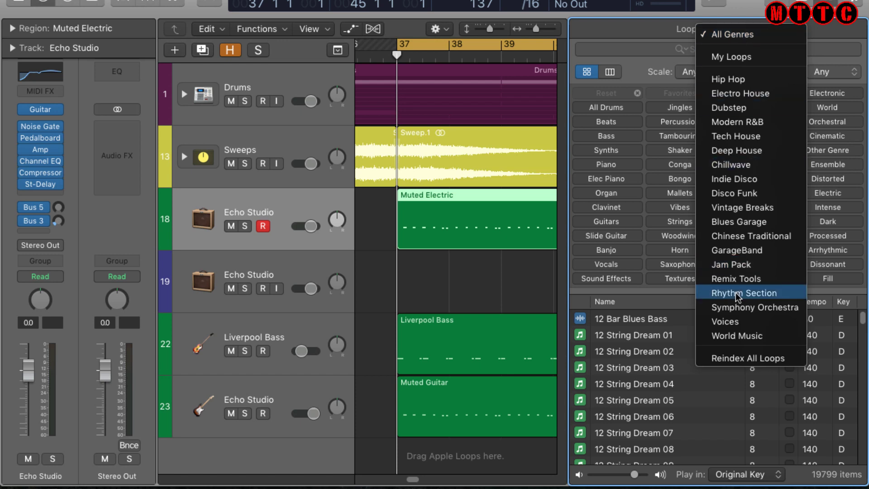
pyautogui.click(725, 358)
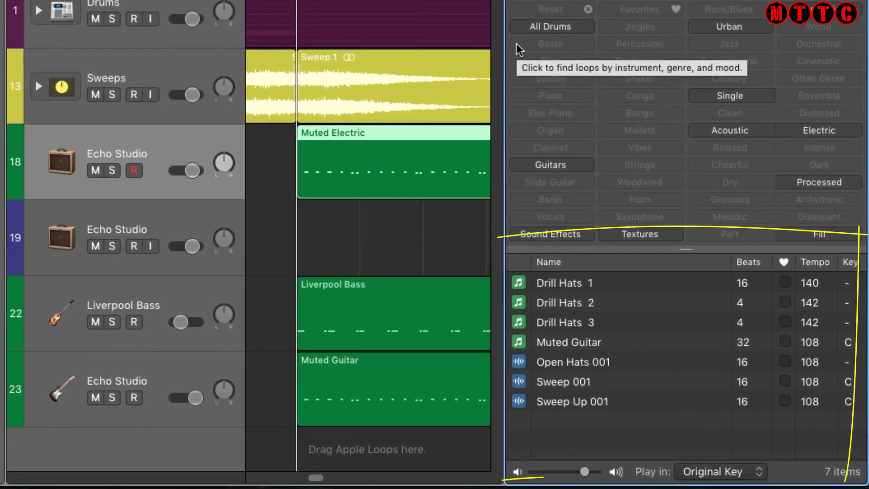